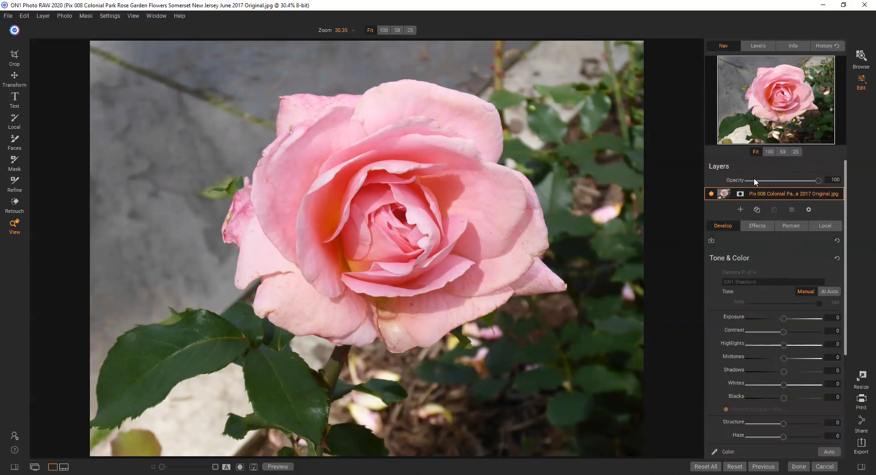
- Rename the rose photo's layer as Rose
click(722, 167)
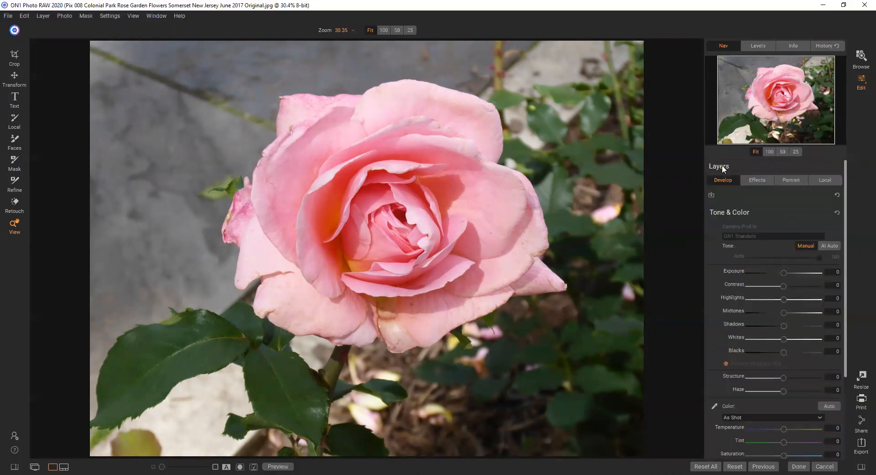
click(722, 166)
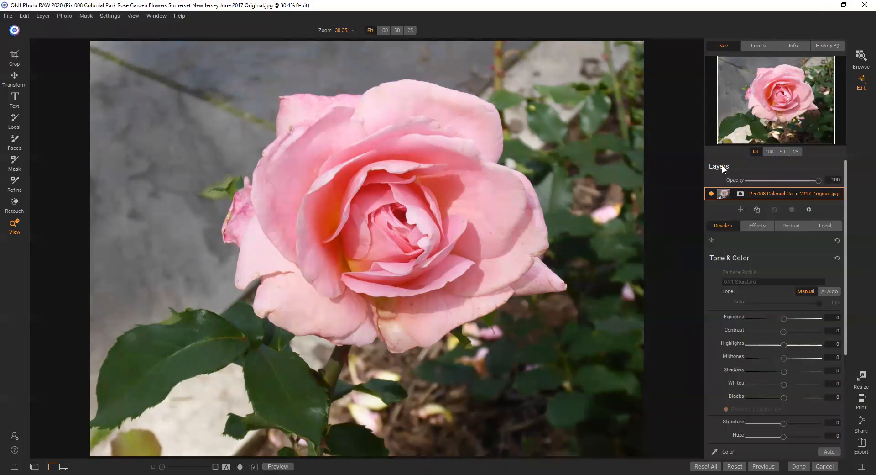
double_click(780, 192)
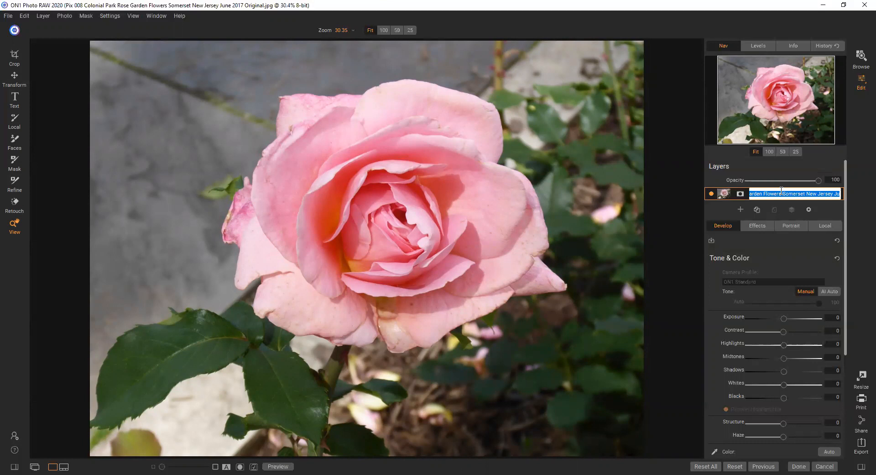
text(Rose)
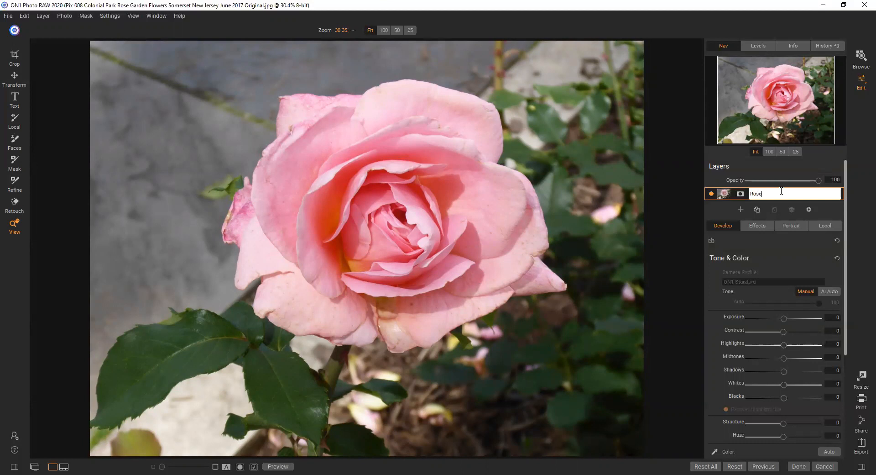
click(805, 165)
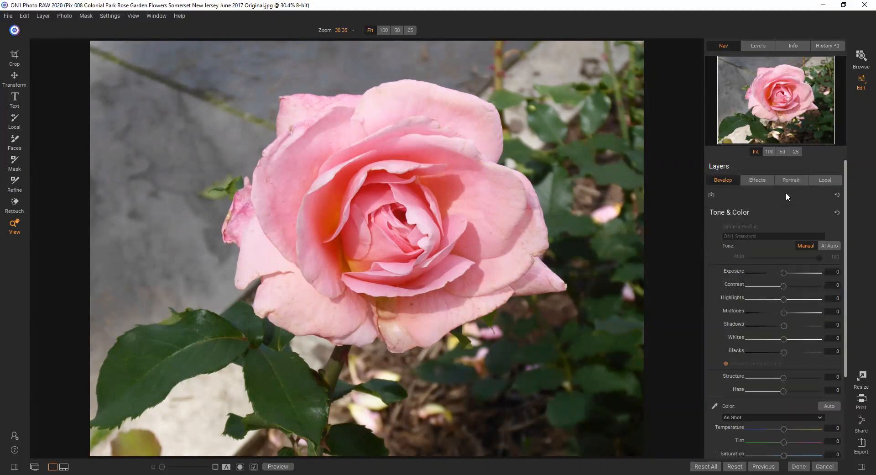
click(718, 167)
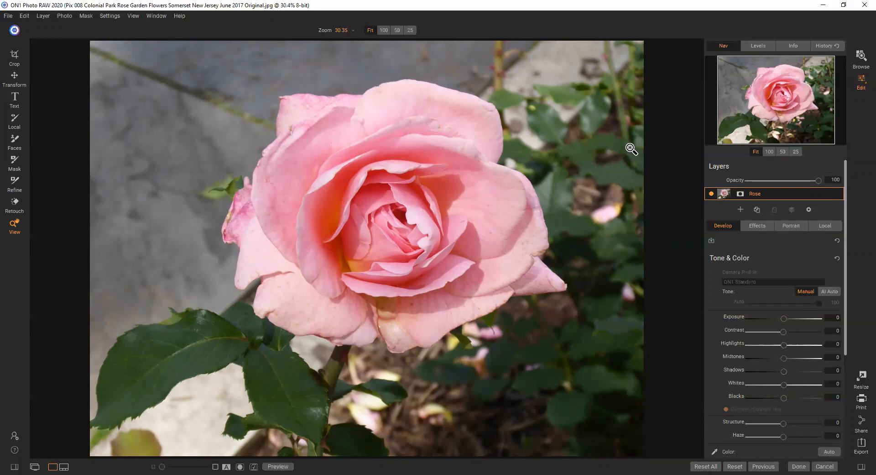
- Add the photo Pix 009 Leaves.jpg from the Layers - Session 4 folder as a new layer
click(740, 210)
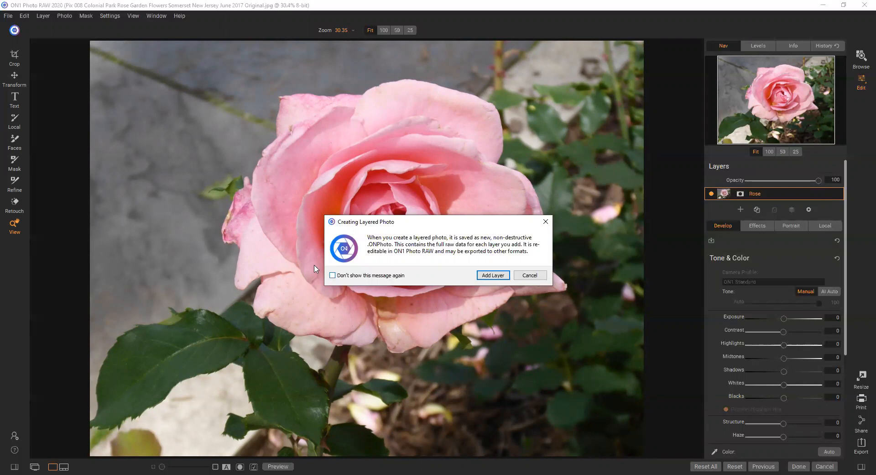
click(493, 276)
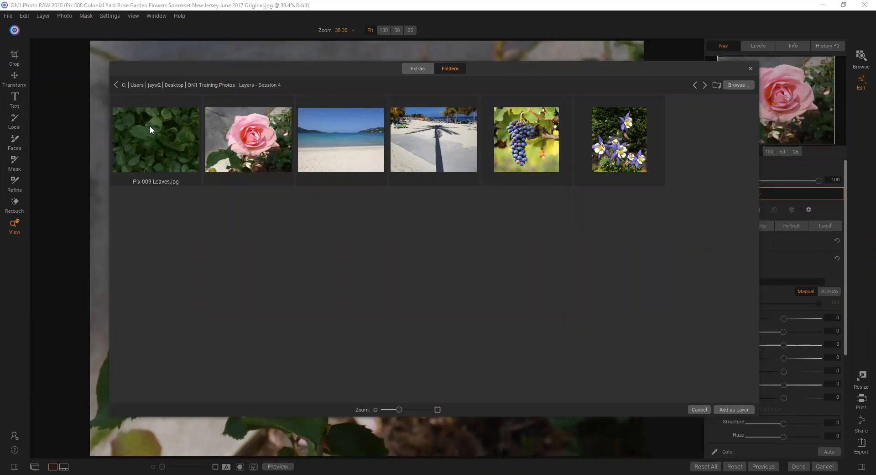
click(169, 142)
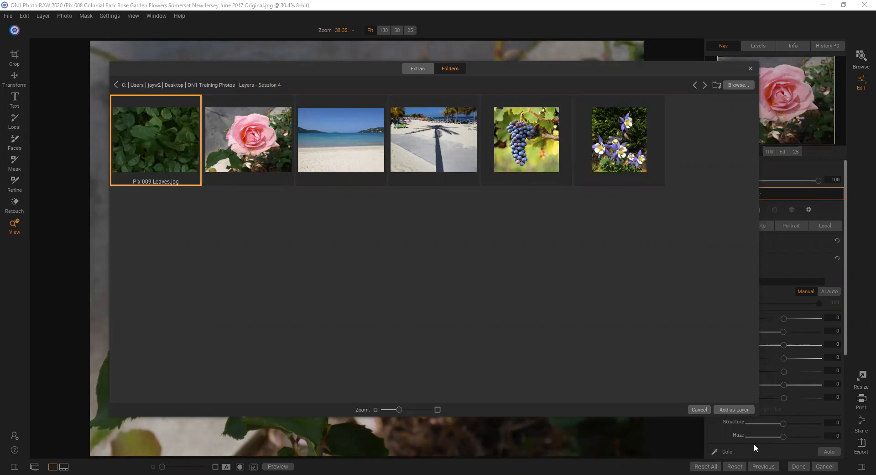
click(733, 409)
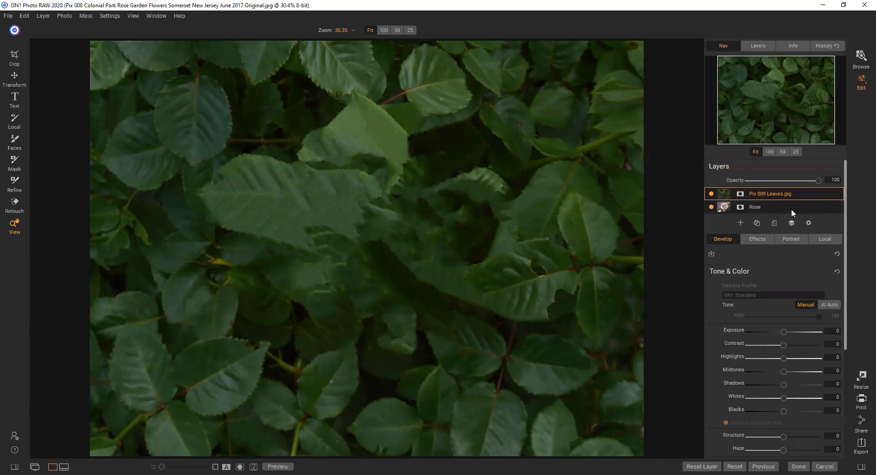
- Rename the newly added leaves photo's layer as Leaves
double_click(775, 193)
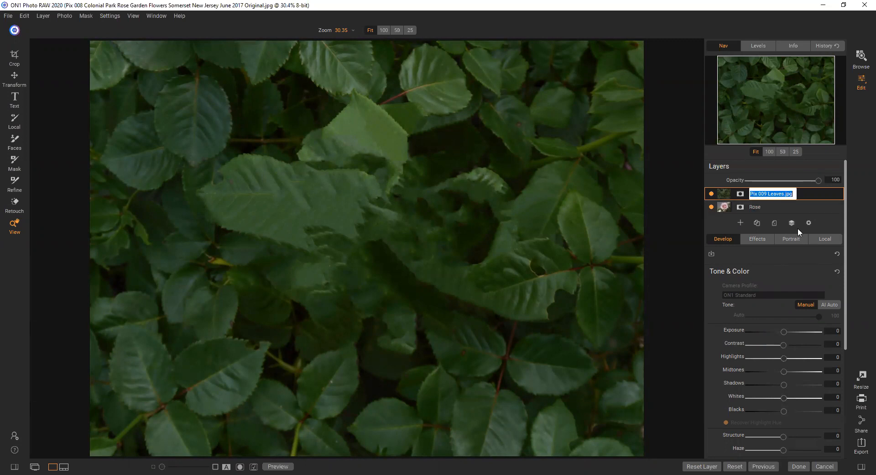
text(Leaves)
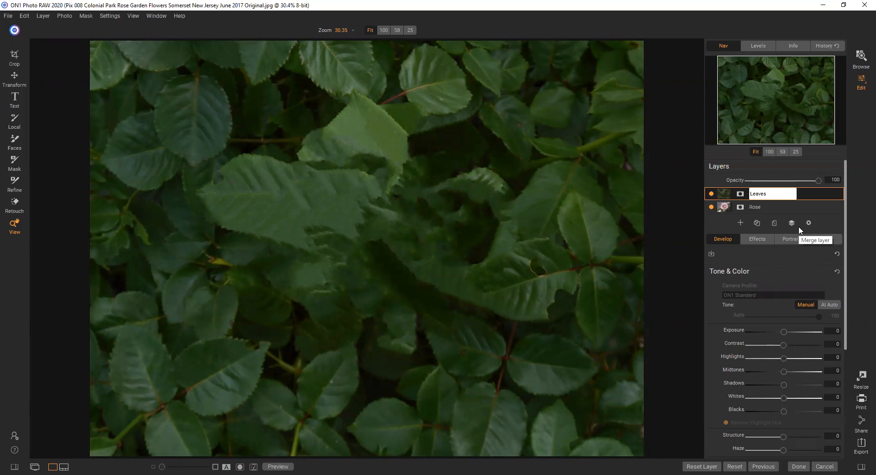
click(796, 165)
click(725, 167)
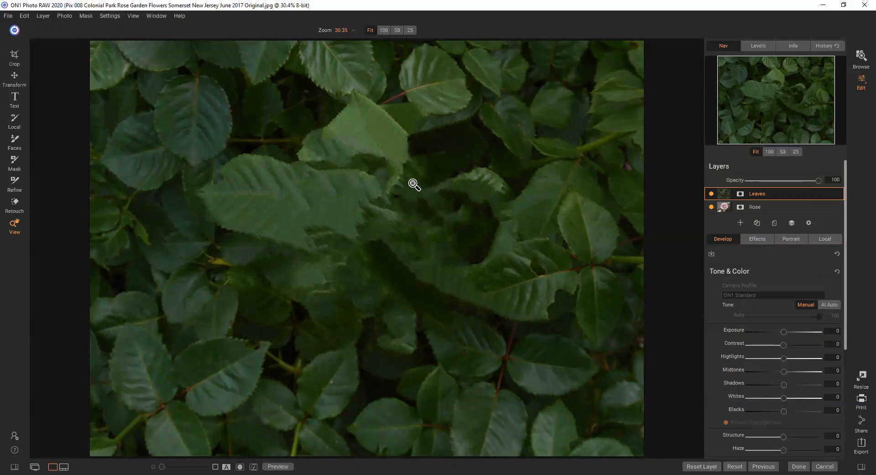
- Paint out the Leaves layer's mask over the rose's centre and set the layer's opacity to 58
click(16, 162)
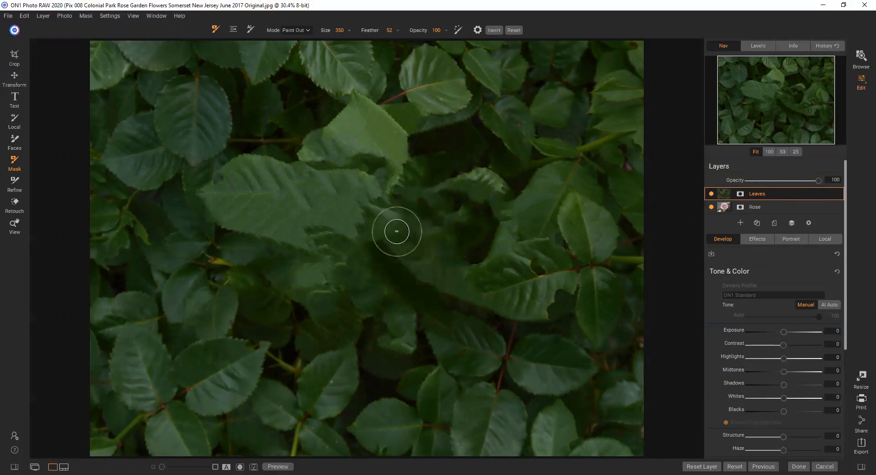
mouse_move(395, 224)
mouse_down()
mouse_move(362, 241)
mouse_move(376, 267)
mouse_move(397, 270)
mouse_move(434, 248)
mouse_move(430, 219)
mouse_move(403, 199)
mouse_move(384, 196)
mouse_move(352, 211)
mouse_move(349, 258)
mouse_move(372, 280)
mouse_move(415, 279)
mouse_move(440, 264)
mouse_move(449, 238)
mouse_move(438, 206)
mouse_move(411, 187)
mouse_move(360, 186)
mouse_move(338, 215)
mouse_move(366, 281)
mouse_move(423, 288)
mouse_move(460, 253)
mouse_move(454, 211)
mouse_move(415, 174)
mouse_move(368, 172)
mouse_move(351, 185)
mouse_move(365, 221)
mouse_up()
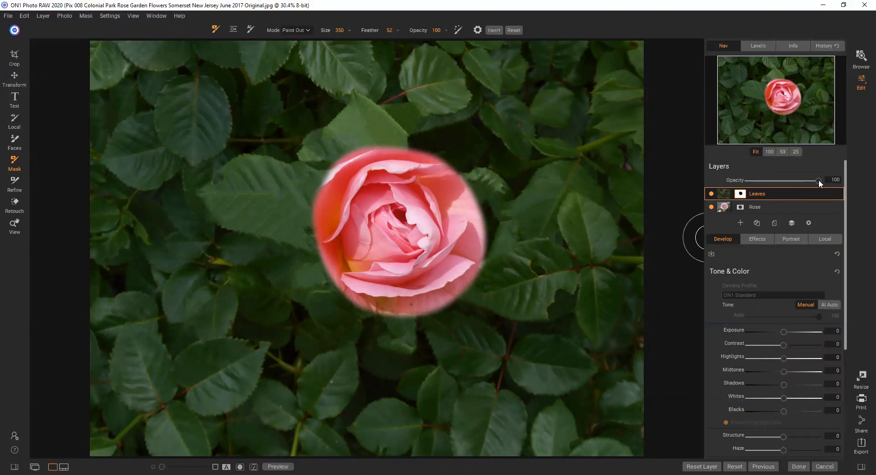
drag(815, 181, 744, 182)
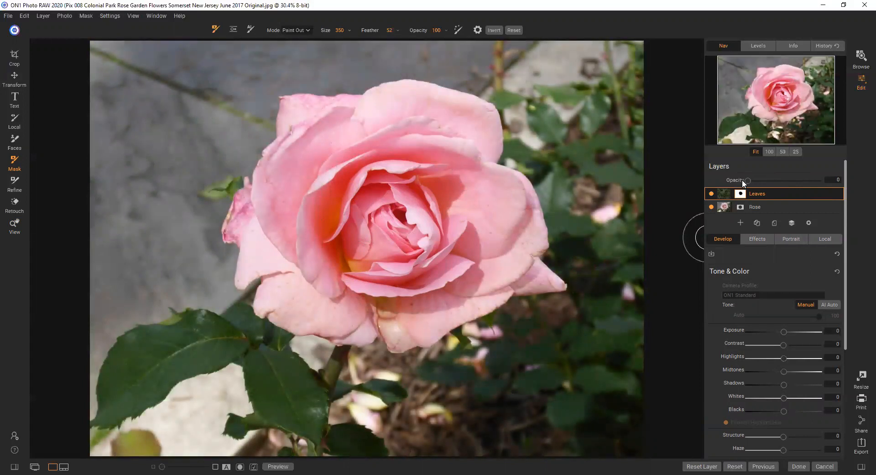
drag(756, 179, 792, 179)
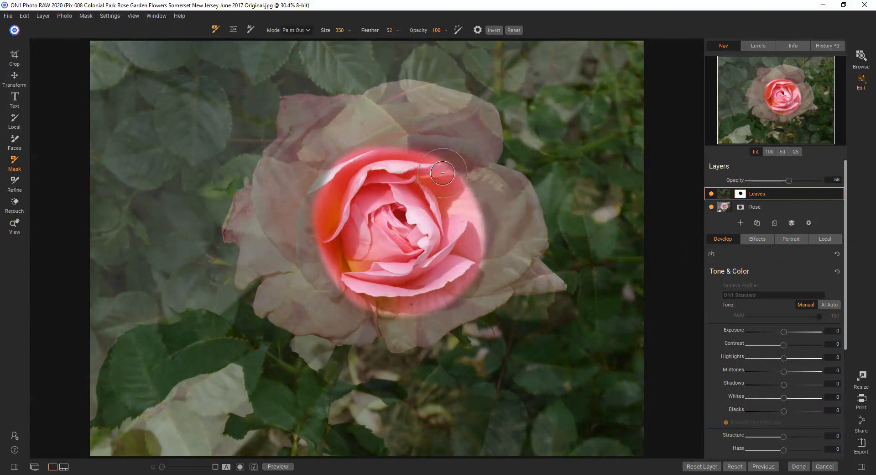
- Paint out the Leaves layer's mask over the remaining rose petals and set the layer's opacity to 100
mouse_move(447, 170)
mouse_down()
mouse_move(475, 144)
mouse_move(466, 126)
mouse_move(421, 108)
mouse_move(401, 106)
mouse_move(383, 118)
mouse_move(380, 150)
mouse_move(430, 155)
mouse_move(362, 144)
mouse_move(344, 132)
mouse_move(350, 119)
mouse_move(308, 123)
mouse_move(304, 155)
mouse_move(253, 226)
mouse_move(270, 241)
mouse_move(264, 265)
mouse_move(286, 259)
mouse_move(280, 291)
mouse_move(289, 303)
mouse_move(384, 321)
mouse_move(477, 273)
mouse_move(494, 274)
mouse_move(433, 308)
mouse_move(423, 293)
mouse_move(449, 252)
mouse_move(484, 226)
mouse_move(494, 255)
mouse_move(508, 256)
mouse_move(514, 224)
mouse_move(505, 196)
mouse_move(487, 196)
mouse_move(499, 235)
mouse_up()
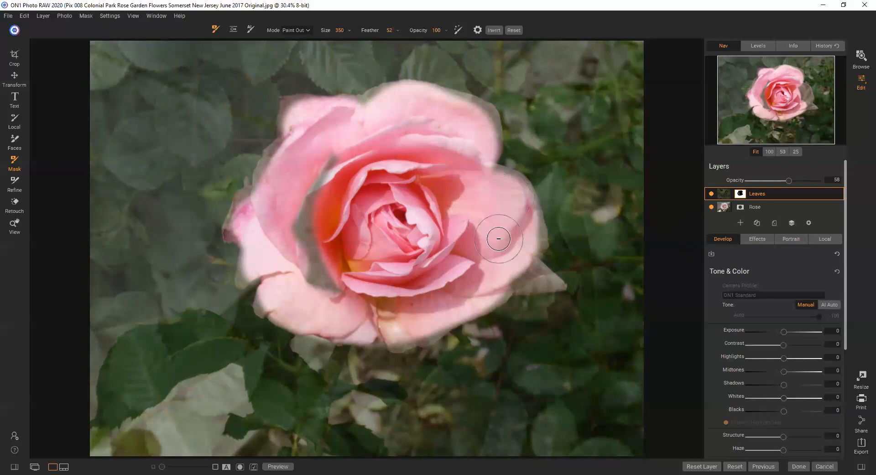
mouse_move(343, 245)
mouse_down()
mouse_move(334, 213)
mouse_move(337, 164)
mouse_move(325, 176)
mouse_move(320, 247)
mouse_move(342, 279)
mouse_move(323, 281)
mouse_move(300, 253)
mouse_move(343, 192)
mouse_move(401, 140)
mouse_move(413, 157)
mouse_up()
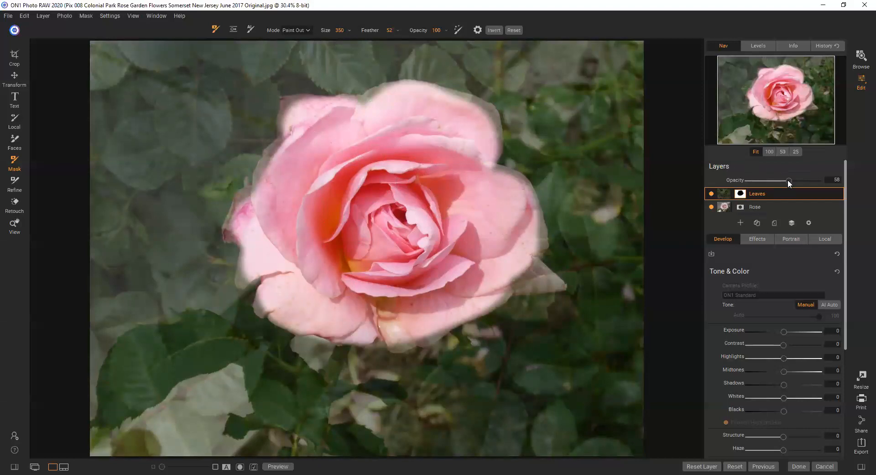
drag(819, 181, 827, 180)
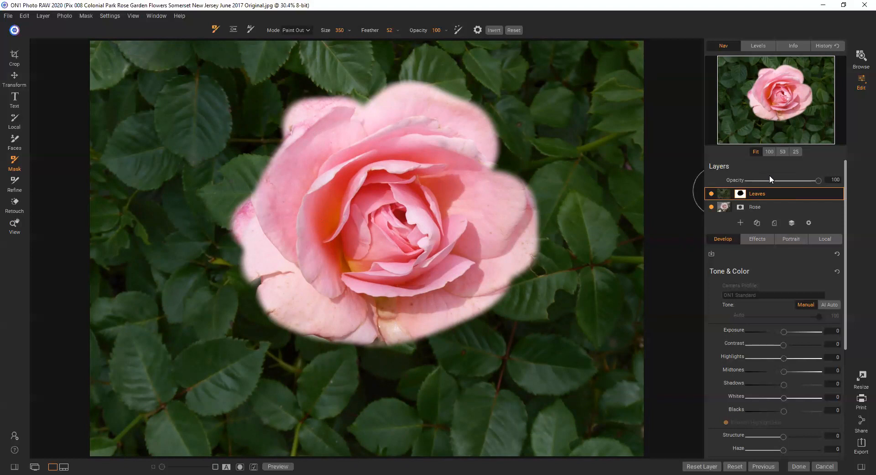
click(741, 223)
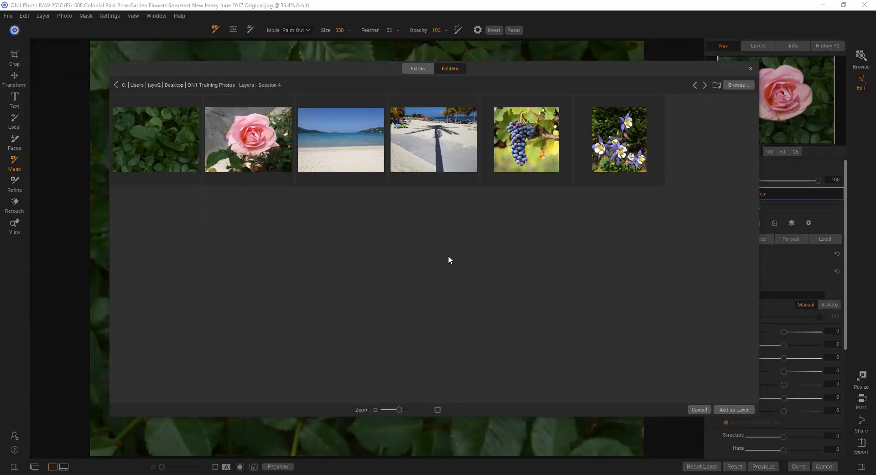
click(751, 68)
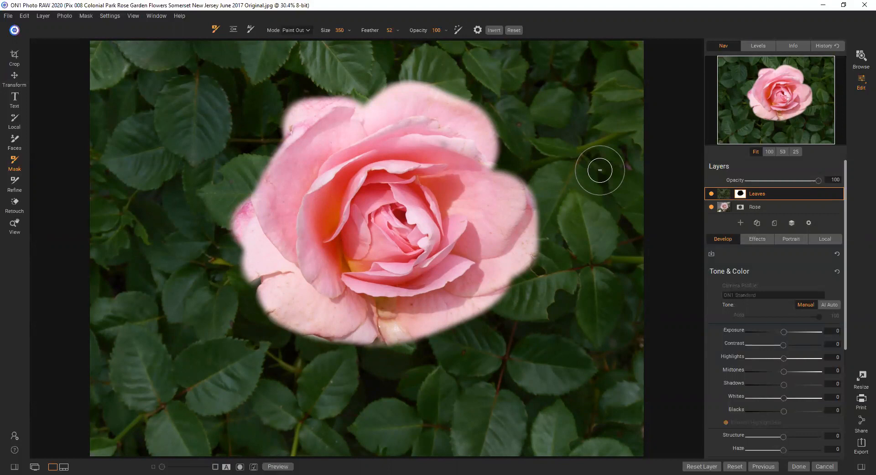
- Undo all mask painting and opacity changes on the Leaves layer
drag(818, 181, 789, 181)
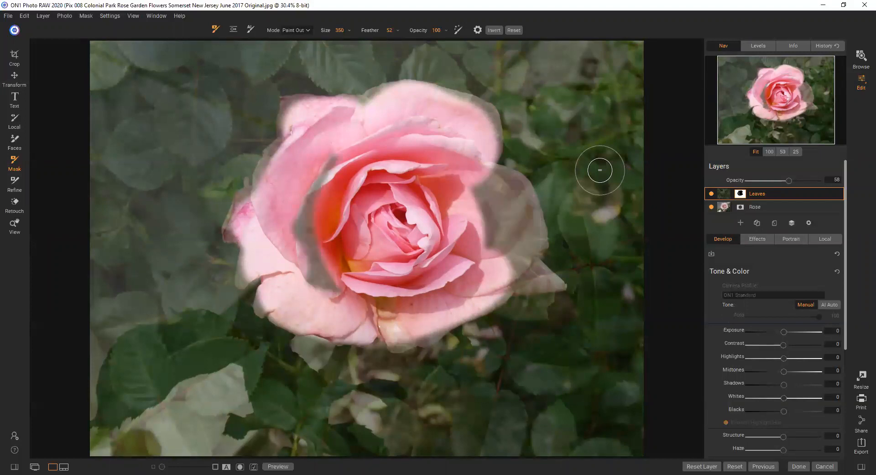
key(ctrl+z)
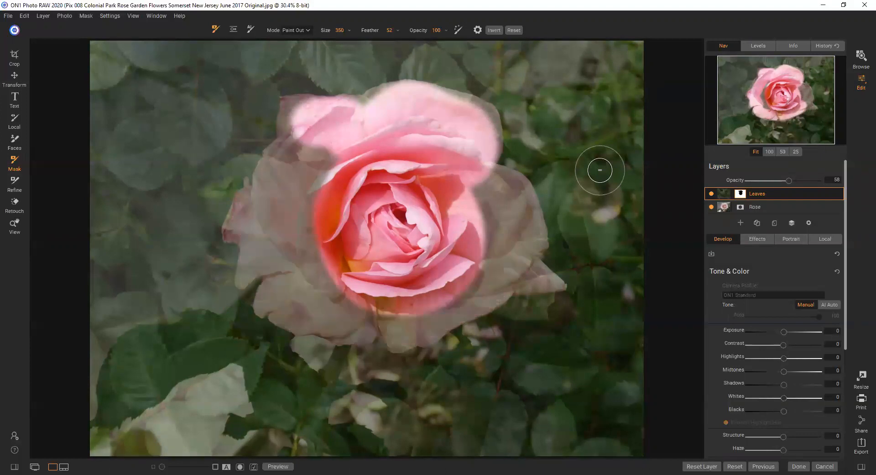
key(ctrl+z)
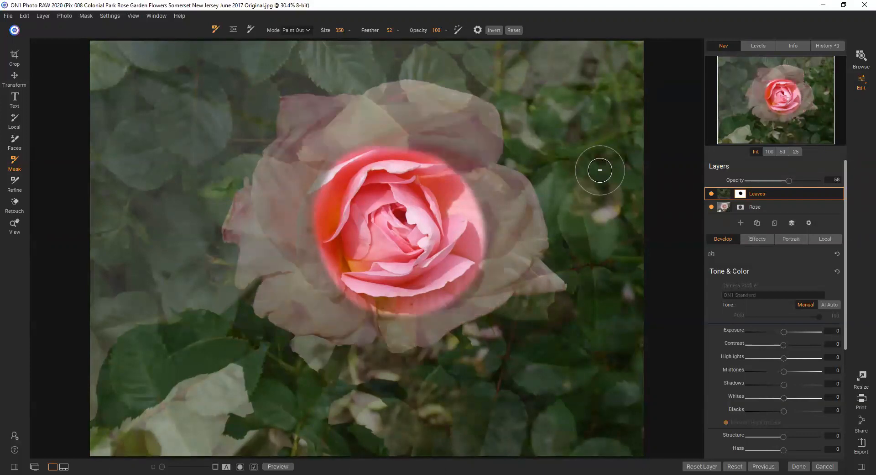
key(ctrl+z)
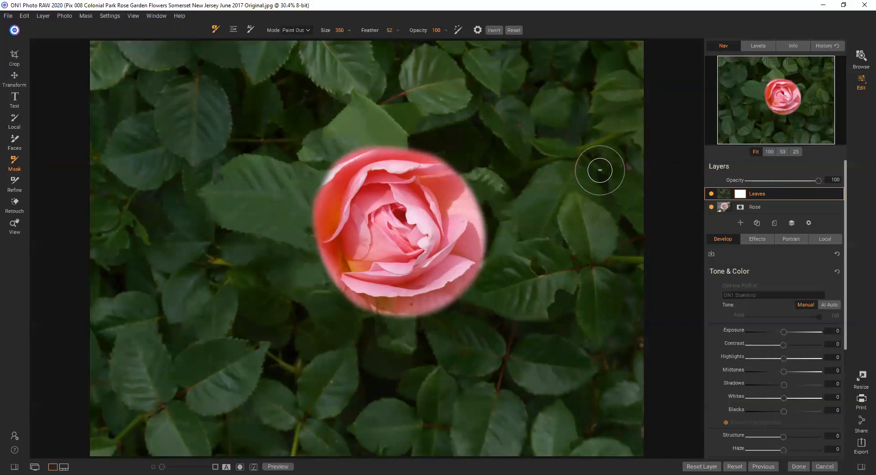
key(ctrl+z)
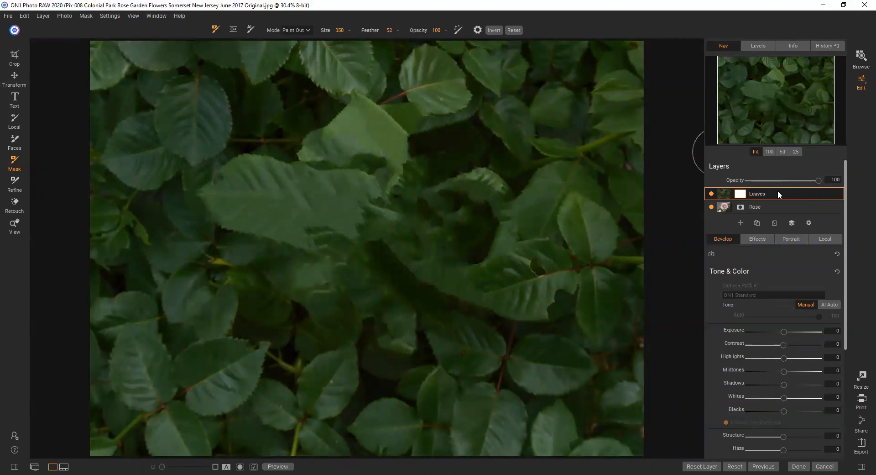
- Move the Leaves layer beneath the Rose layer and select the Rose layer
drag(779, 195, 779, 206)
drag(780, 207, 779, 207)
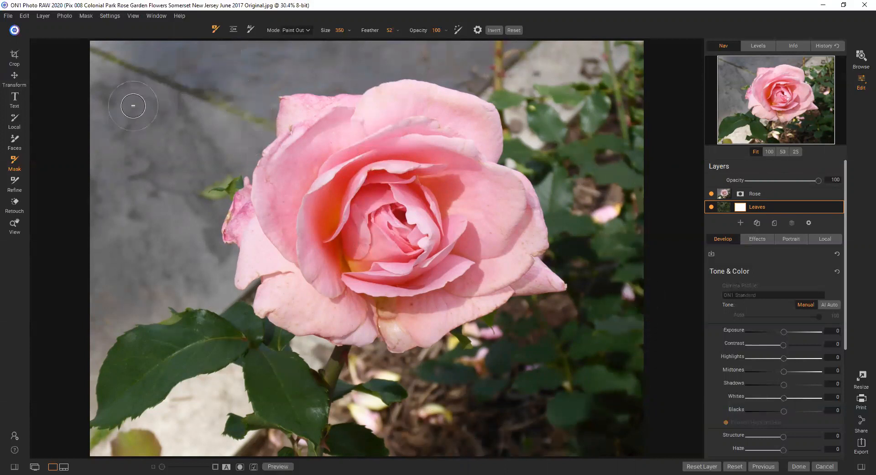
click(772, 194)
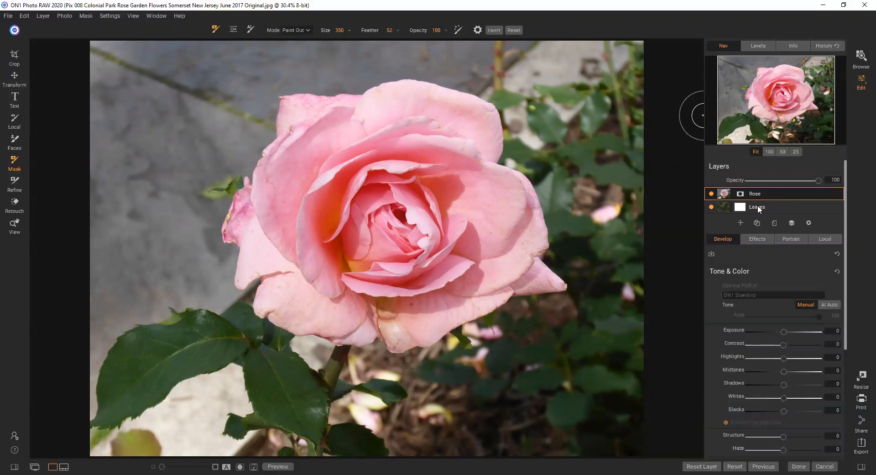
- Try painting out the background around the flower by hand on the Rose layer's mask
mouse_move(246, 79)
mouse_down()
mouse_move(89, 62)
mouse_move(115, 84)
mouse_move(201, 102)
mouse_move(213, 114)
mouse_move(191, 231)
mouse_move(208, 344)
mouse_move(159, 230)
mouse_move(155, 128)
mouse_move(174, 88)
mouse_move(171, 196)
mouse_move(145, 234)
mouse_move(123, 127)
mouse_move(99, 71)
mouse_move(108, 457)
mouse_move(134, 369)
mouse_move(148, 235)
mouse_move(158, 450)
mouse_move(177, 412)
mouse_move(224, 376)
mouse_move(242, 378)
mouse_move(189, 458)
mouse_move(224, 427)
mouse_move(238, 409)
mouse_move(247, 347)
mouse_move(269, 389)
mouse_move(313, 400)
mouse_move(415, 390)
mouse_move(516, 357)
mouse_move(586, 349)
mouse_move(630, 385)
mouse_move(623, 424)
mouse_move(527, 454)
mouse_move(195, 448)
mouse_move(189, 436)
mouse_move(403, 410)
mouse_move(641, 414)
mouse_move(650, 404)
mouse_move(569, 381)
mouse_move(604, 347)
mouse_move(622, 302)
mouse_move(595, 181)
mouse_move(550, 74)
mouse_move(533, 43)
mouse_up()
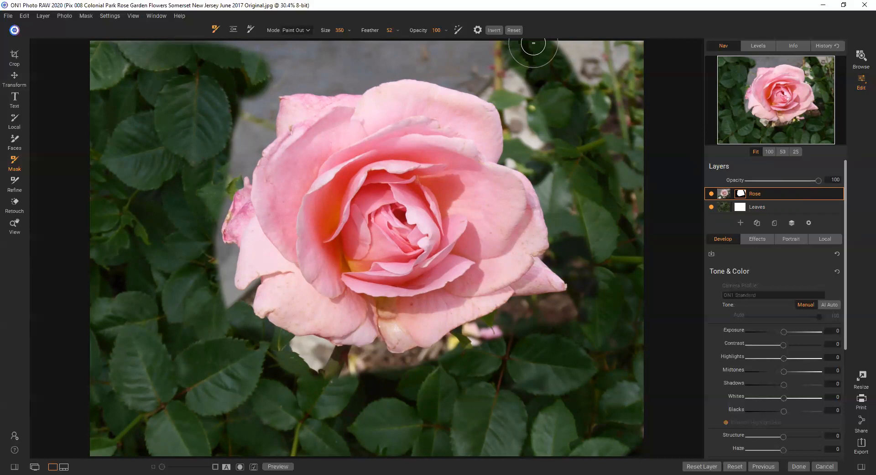
key(ctrl+z)
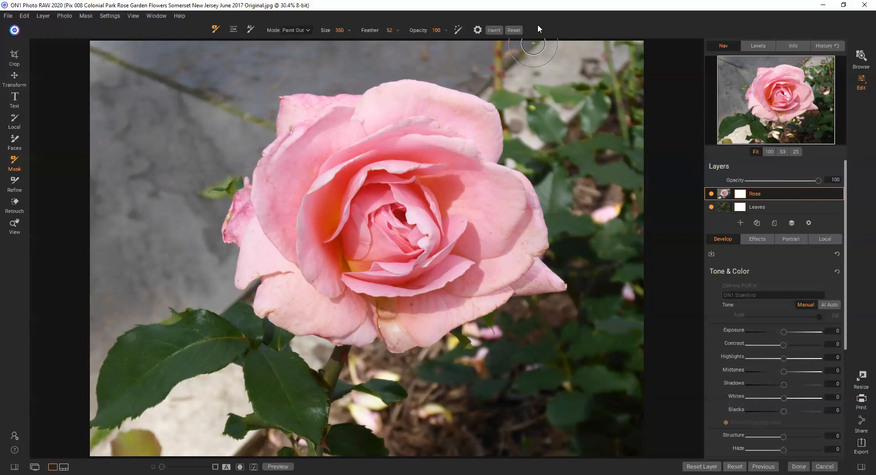
- Mask out the Rose layer's background automatically by marking a drop area around the flower and a keep area inside it
click(251, 29)
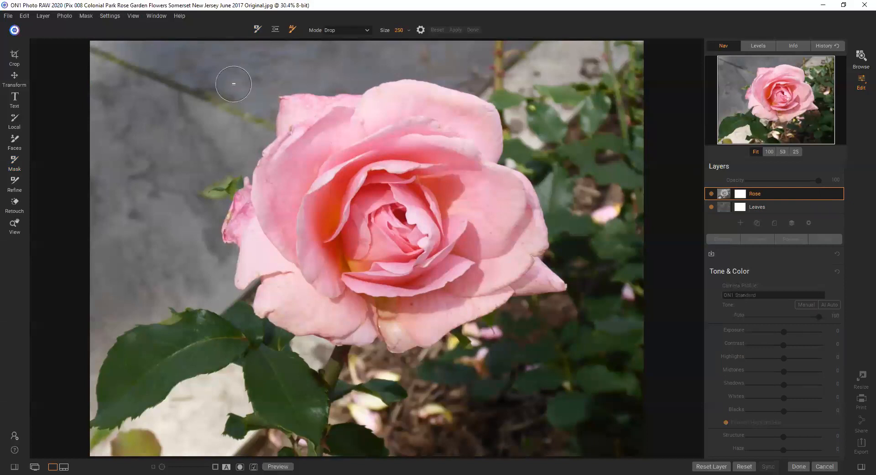
mouse_move(246, 86)
mouse_down()
mouse_move(220, 175)
mouse_move(191, 224)
mouse_move(187, 269)
mouse_move(219, 318)
mouse_move(255, 348)
mouse_move(317, 371)
mouse_move(439, 373)
mouse_move(462, 369)
mouse_move(489, 343)
mouse_move(539, 320)
mouse_move(590, 317)
mouse_move(602, 298)
mouse_move(532, 96)
mouse_move(525, 88)
mouse_move(527, 102)
mouse_move(480, 60)
mouse_move(409, 51)
mouse_move(268, 69)
mouse_move(199, 63)
mouse_move(150, 111)
mouse_move(124, 170)
mouse_move(109, 356)
mouse_move(184, 422)
mouse_move(244, 430)
mouse_move(507, 417)
mouse_move(618, 354)
mouse_move(638, 209)
mouse_move(594, 32)
mouse_up()
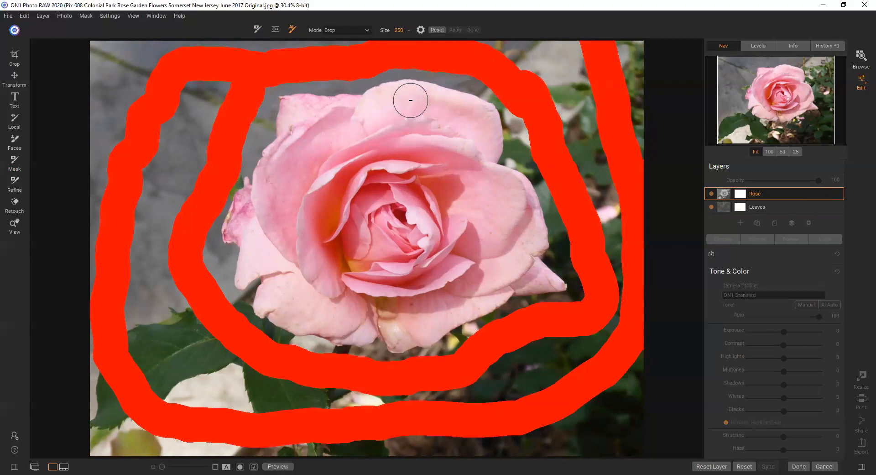
key(x)
mouse_move(405, 96)
mouse_down()
mouse_move(320, 127)
mouse_move(305, 121)
mouse_move(260, 203)
mouse_move(262, 252)
mouse_move(288, 267)
mouse_move(285, 297)
mouse_move(341, 329)
mouse_move(371, 311)
mouse_move(401, 328)
mouse_move(503, 269)
mouse_move(523, 273)
mouse_move(522, 225)
mouse_move(483, 190)
mouse_move(474, 137)
mouse_move(446, 112)
mouse_move(410, 100)
mouse_move(361, 250)
mouse_move(372, 299)
mouse_move(431, 200)
mouse_up()
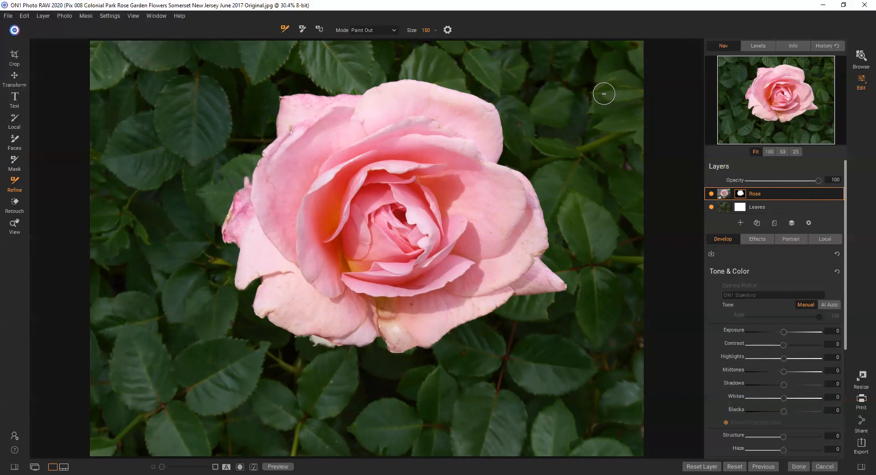
- Darken the Leaves layer by setting its exposure to -0.85
click(766, 207)
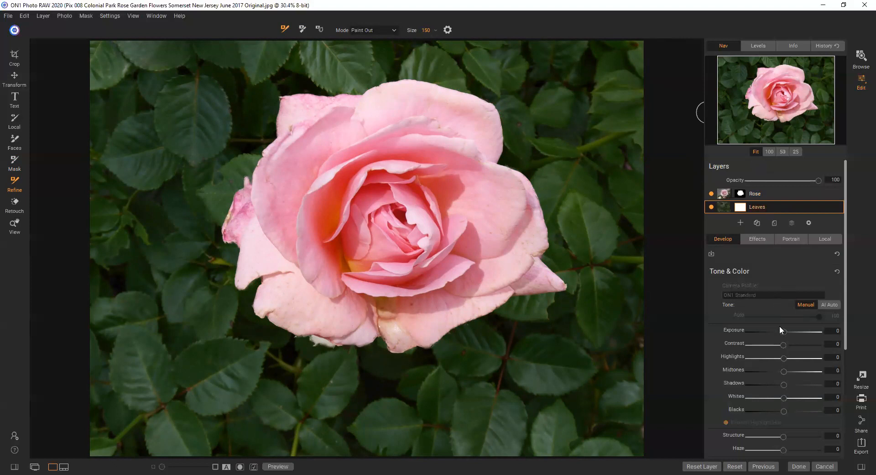
mouse_move(783, 330)
mouse_down()
mouse_move(768, 331)
mouse_move(789, 330)
mouse_move(776, 334)
mouse_up()
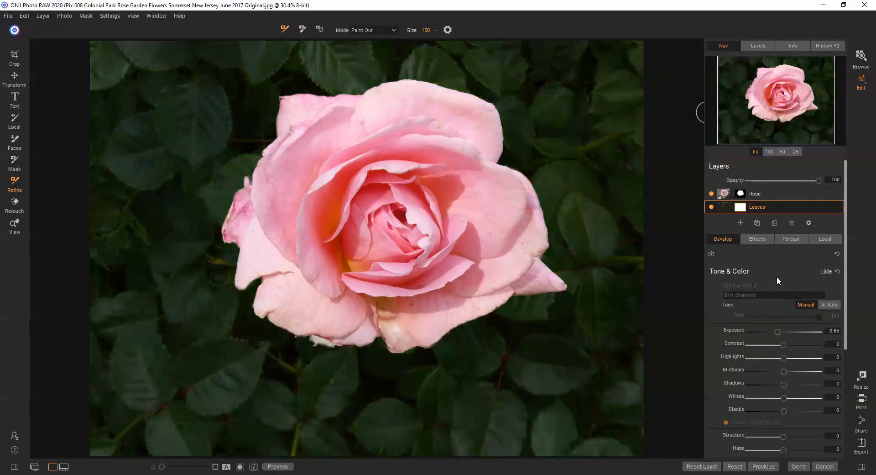
- Add a Color Enhancer filter to the Rose layer and set the red range's saturation to 32
click(775, 194)
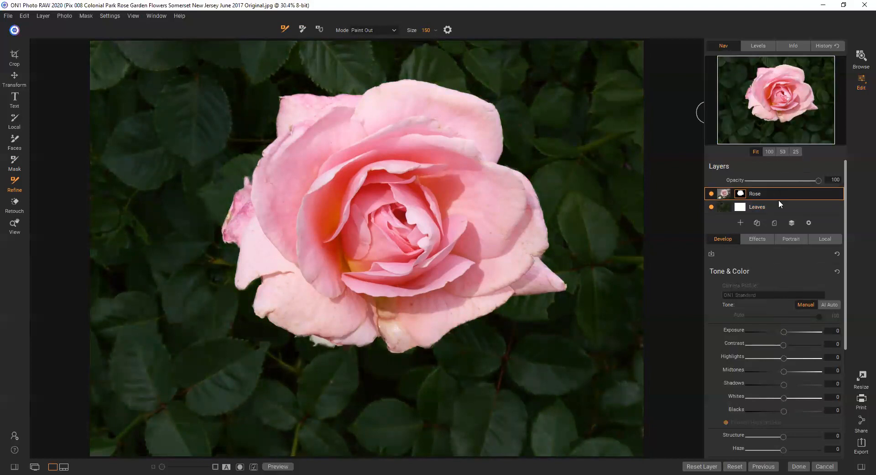
click(763, 237)
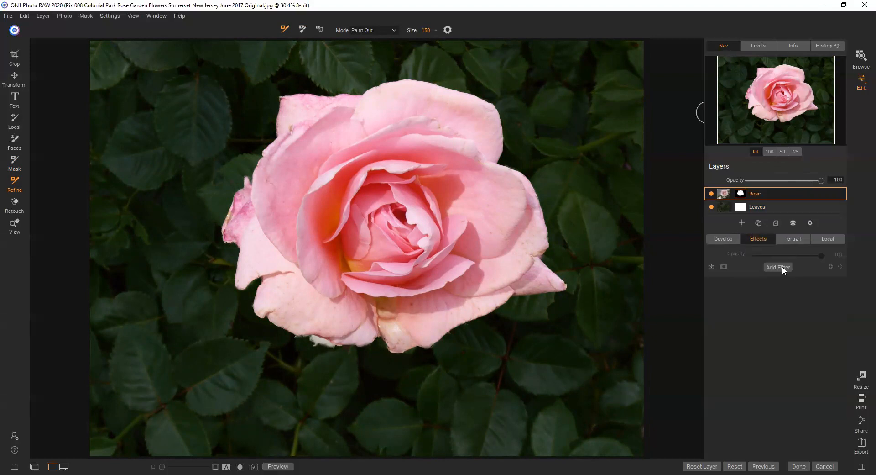
click(781, 266)
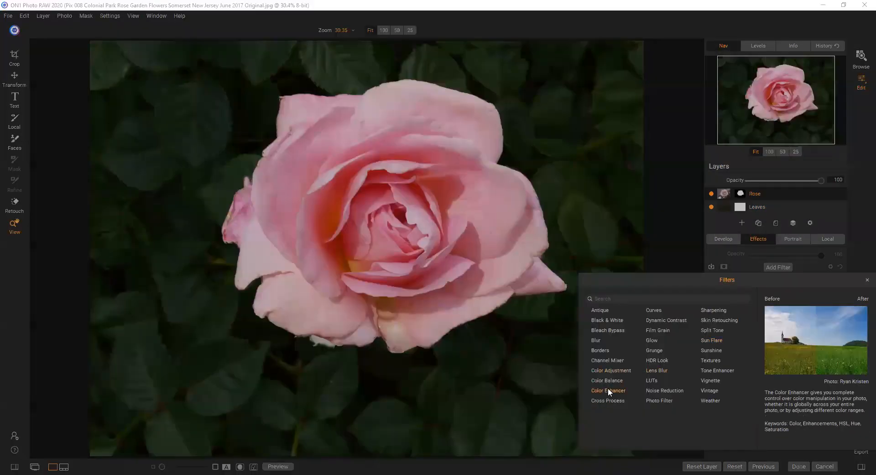
click(606, 388)
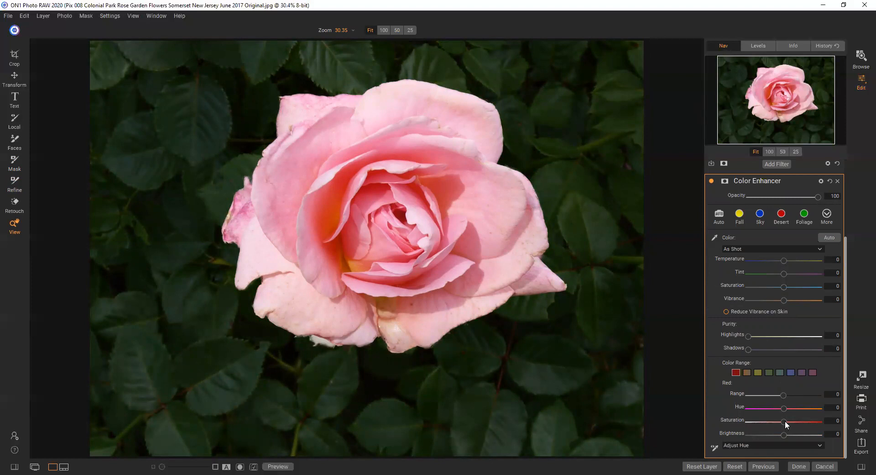
mouse_move(802, 418)
mouse_down()
mouse_move(827, 418)
mouse_move(803, 420)
mouse_up()
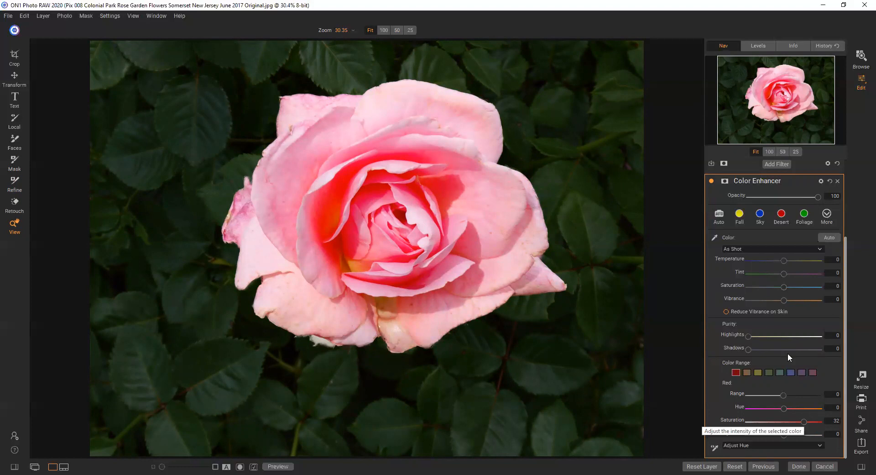
scroll(788, 353, up, 3)
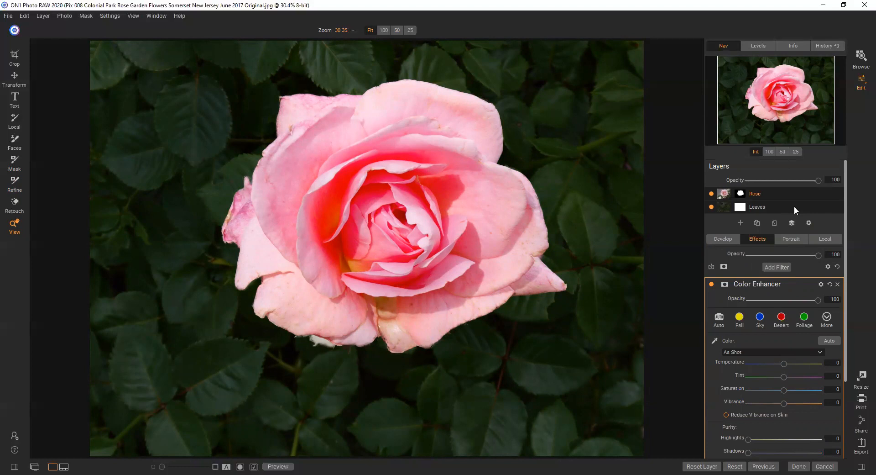
- Export the composite as a quality 100 JPEG in Adobe RGB (1998) to the Layers - Session 4 folder and finish editing
click(862, 445)
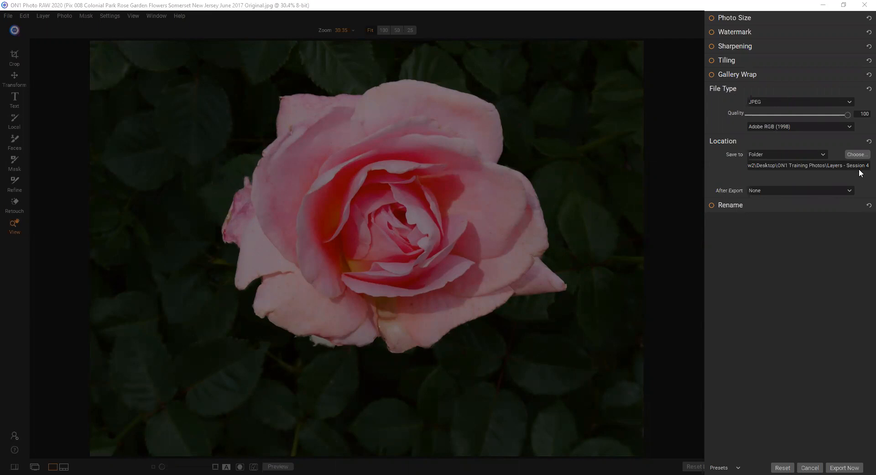
click(843, 466)
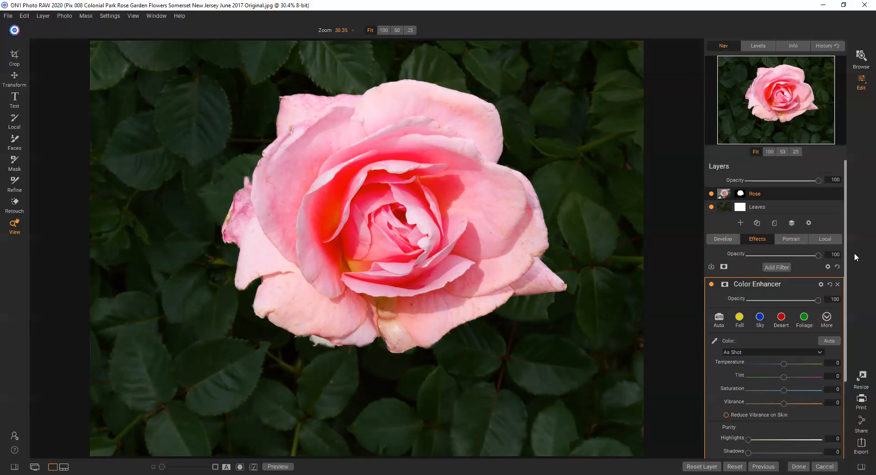
click(799, 464)
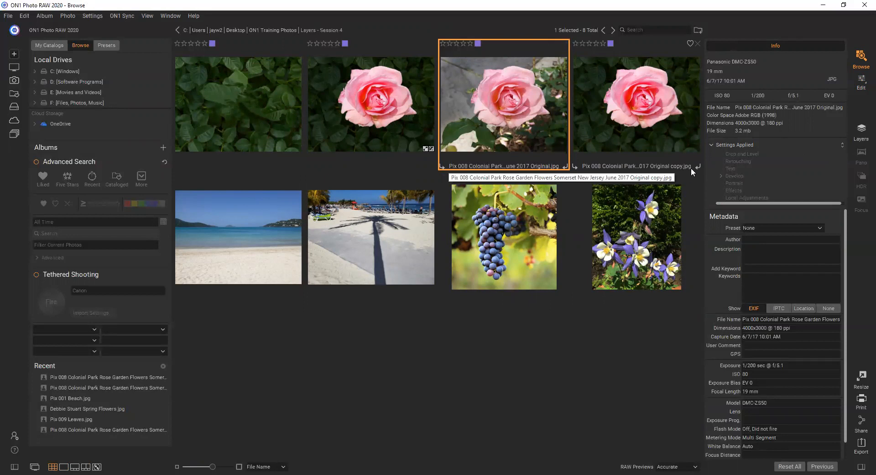
- Inspect the layers of the exported JPEG copy, and the Rose effects and Leaves tone settings in the layered .onphoto file
double_click(637, 104)
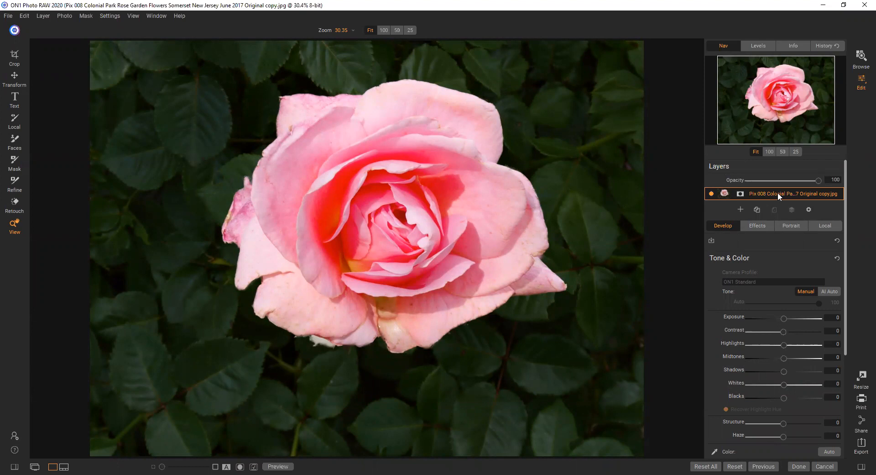
click(861, 57)
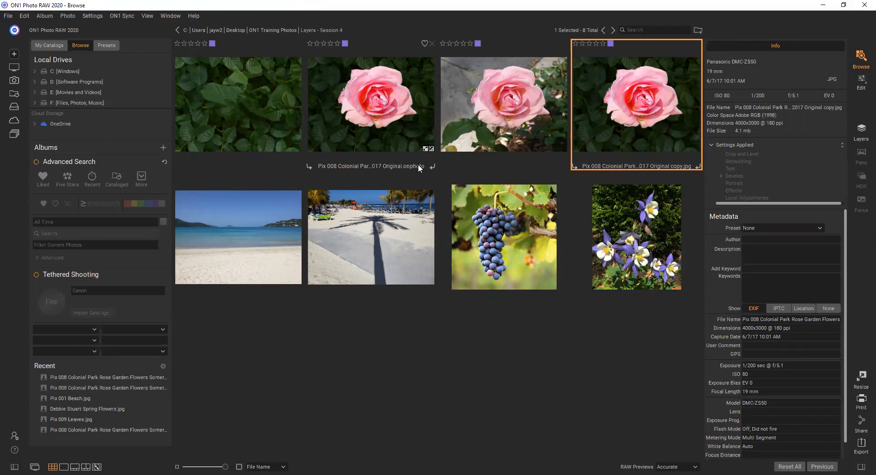
double_click(398, 107)
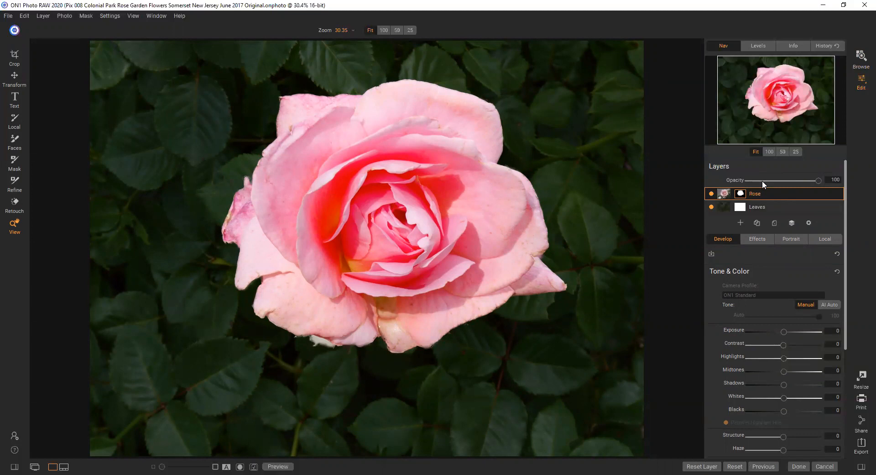
click(769, 238)
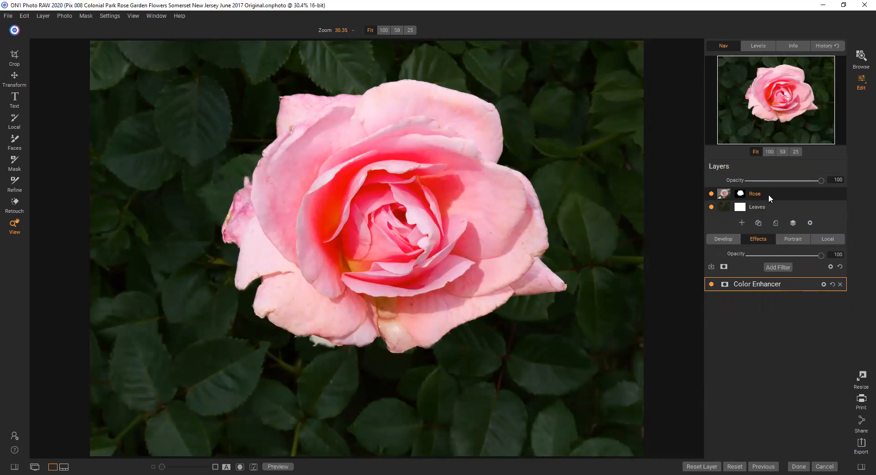
click(772, 205)
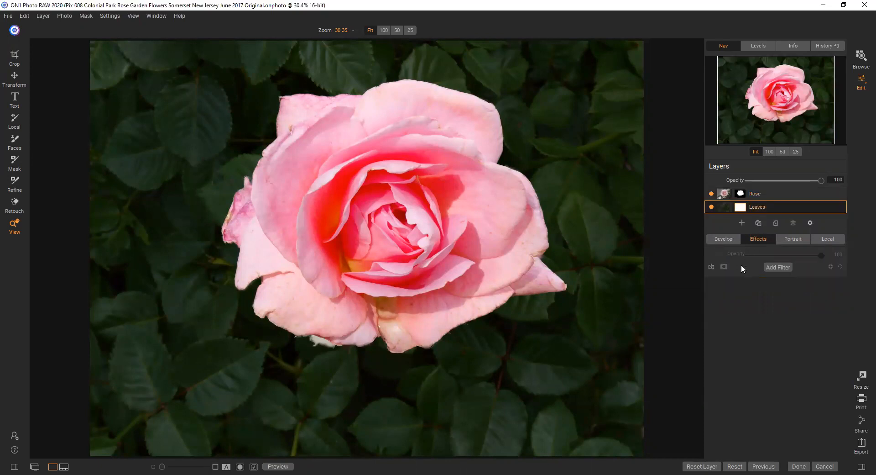
click(724, 239)
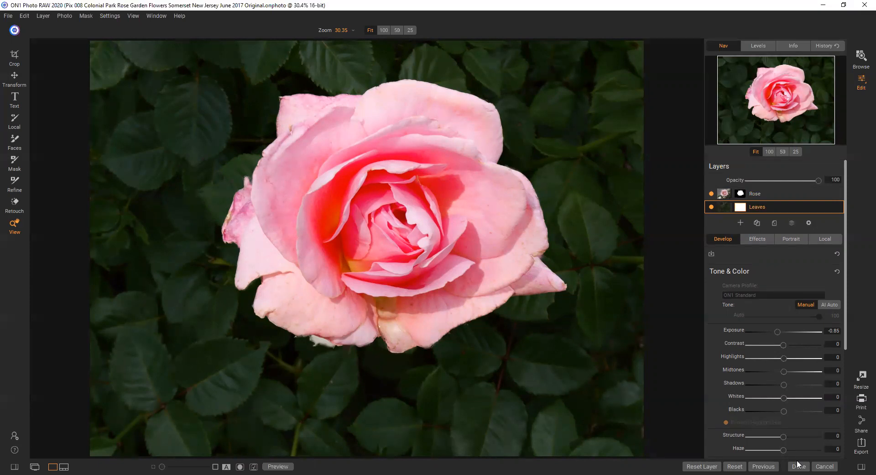
click(862, 57)
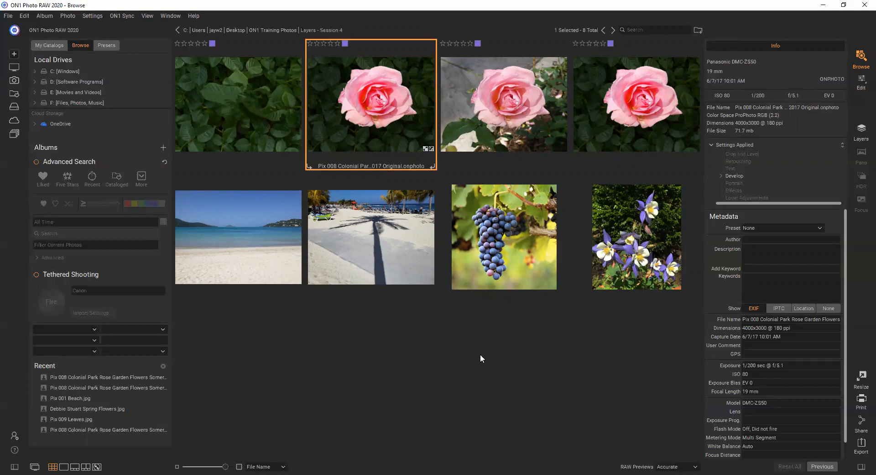
- Open Pix 009 Leaves.jpg for editing and rename its layer Leaves
double_click(240, 95)
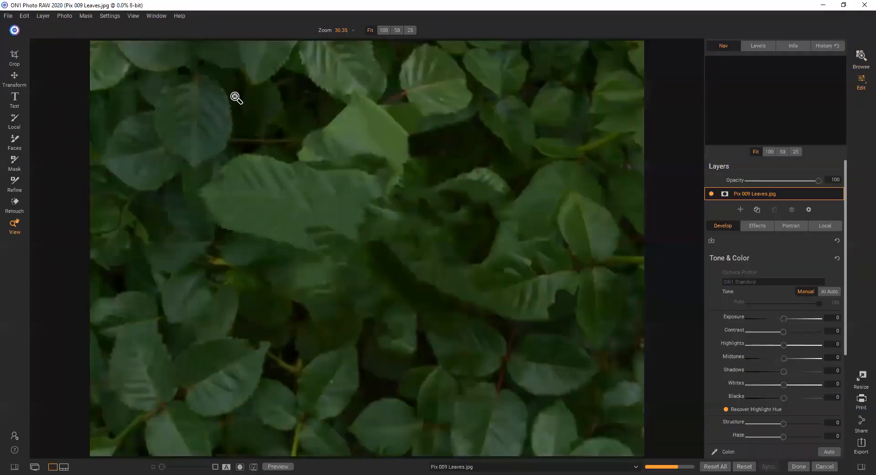
double_click(774, 194)
text(Leave)
text(s)
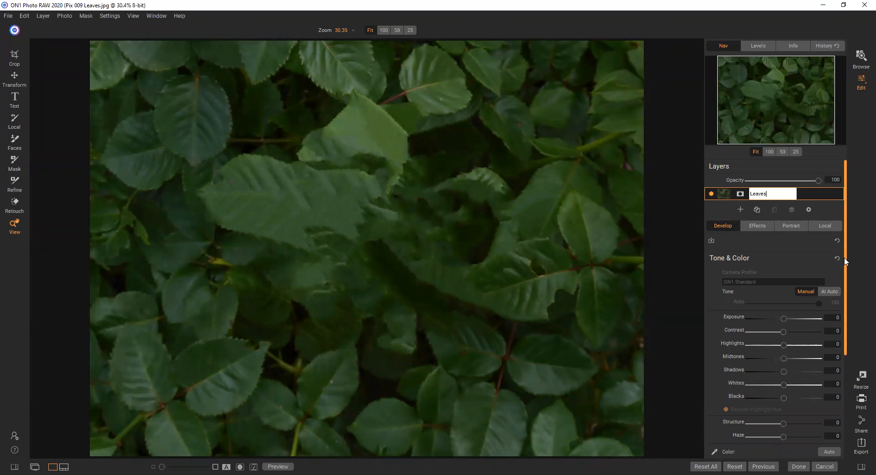
click(789, 170)
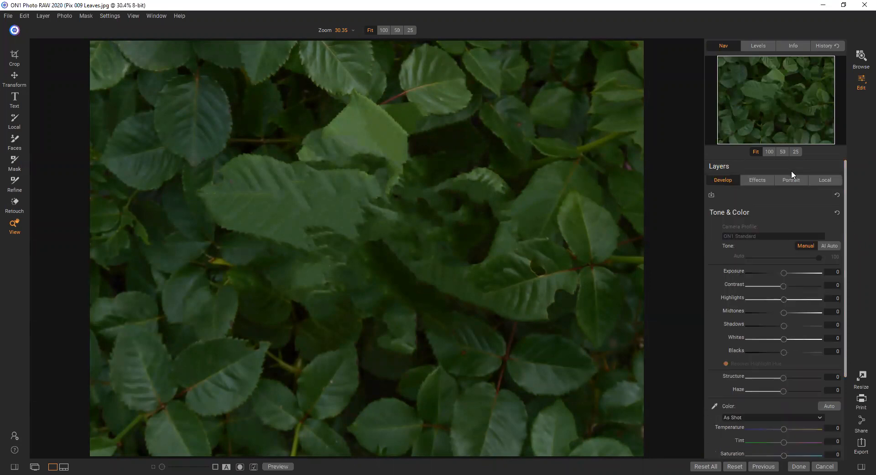
click(719, 167)
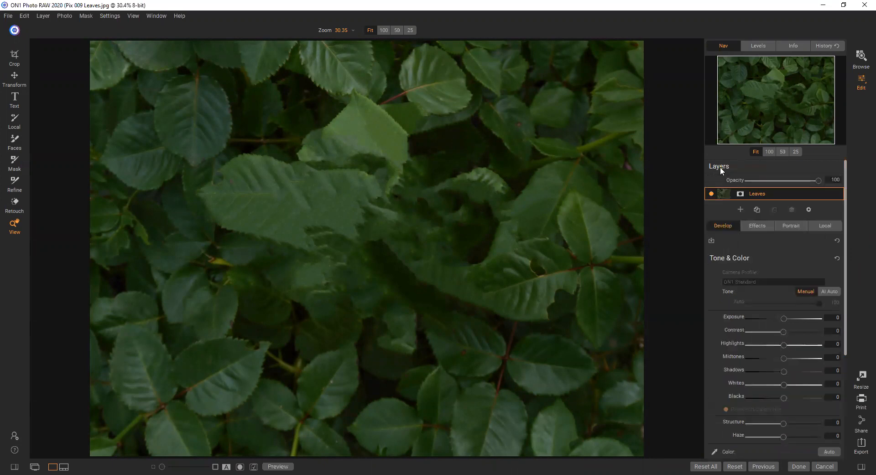
- Add the grapes photo from the Layers - Session 4 folder as a new layer above Leaves
click(741, 209)
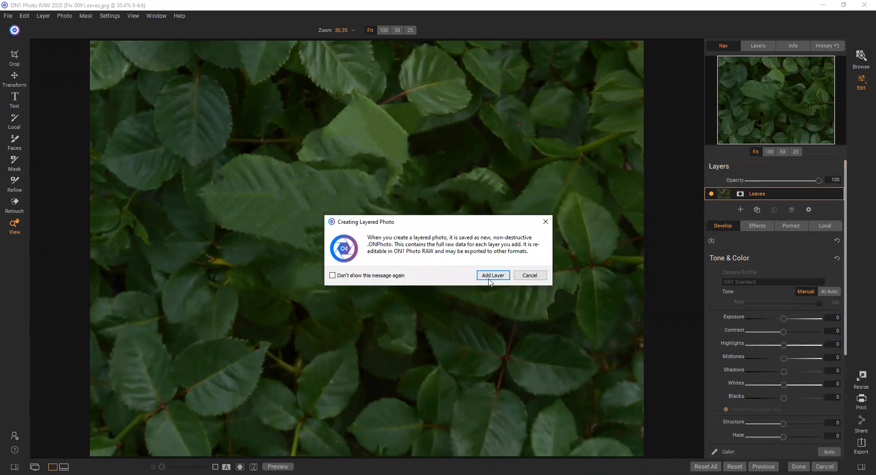
click(495, 276)
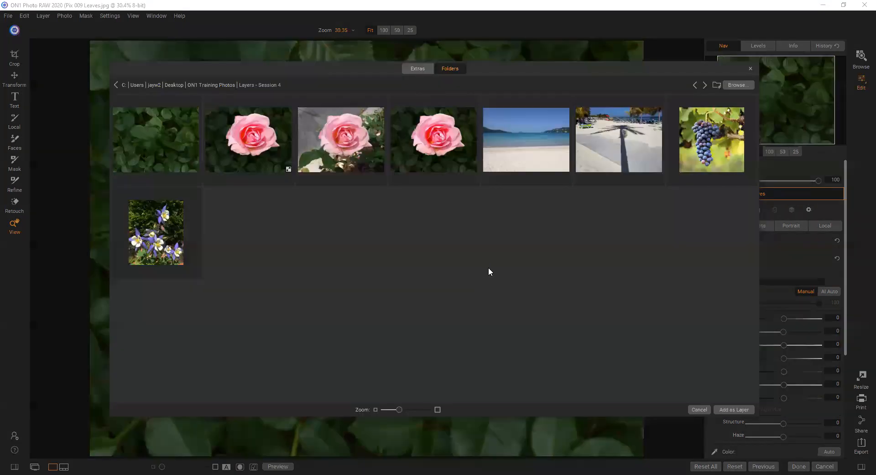
click(706, 150)
double_click(707, 150)
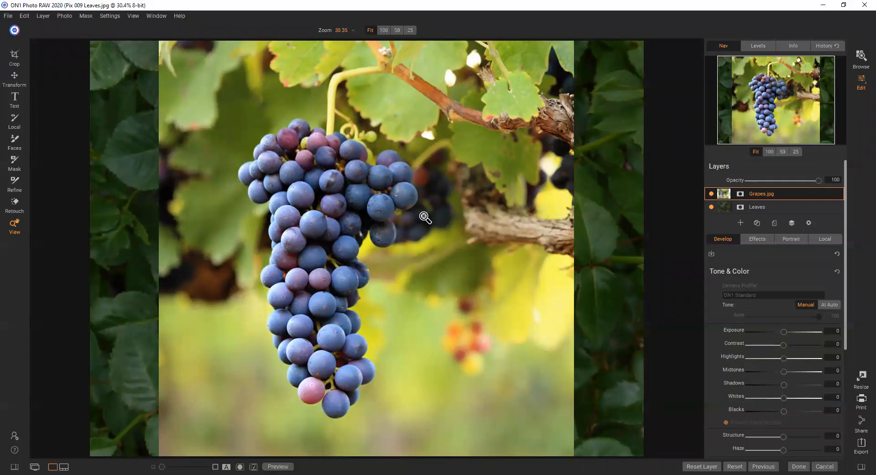
- Mark a drop area in the background around the grape cluster with the AI Quick Mask brush at size 250
key(b)
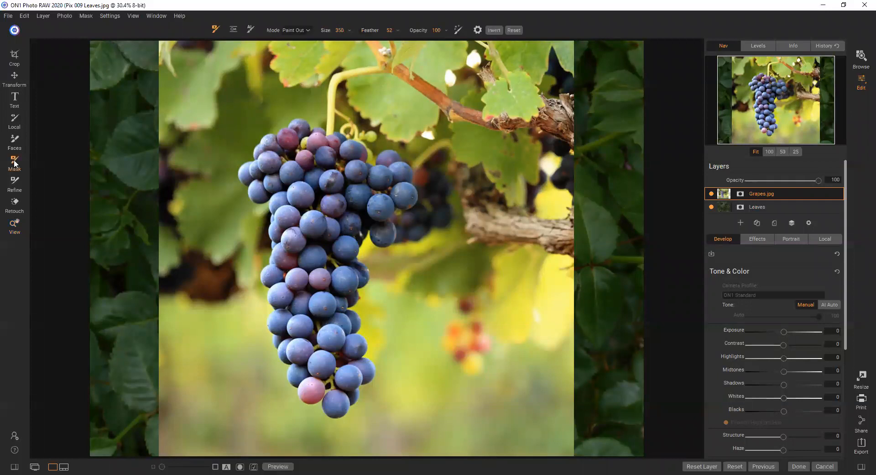
click(251, 30)
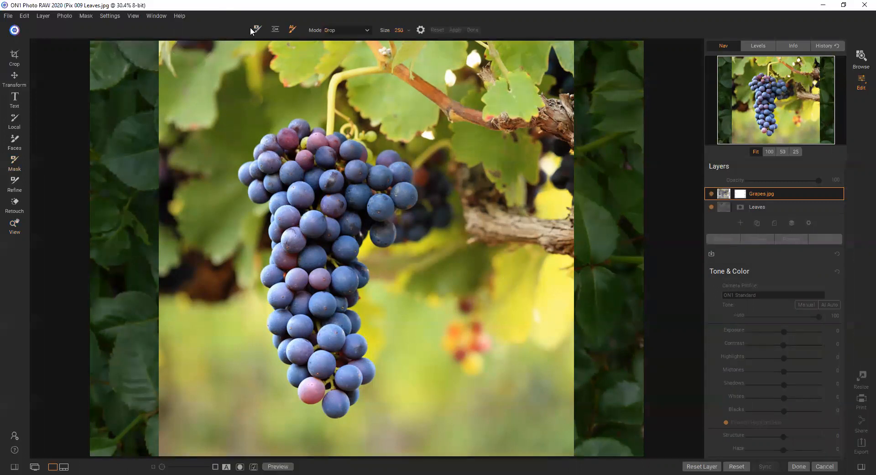
mouse_move(288, 84)
mouse_down()
mouse_move(252, 87)
mouse_move(235, 102)
mouse_move(209, 140)
mouse_move(208, 176)
mouse_move(234, 330)
mouse_move(259, 414)
mouse_move(277, 433)
mouse_move(316, 454)
mouse_move(350, 455)
mouse_move(388, 429)
mouse_move(403, 399)
mouse_move(404, 274)
mouse_move(449, 191)
mouse_move(433, 134)
mouse_move(365, 118)
mouse_move(297, 67)
mouse_move(395, 48)
mouse_move(468, 65)
mouse_move(520, 143)
mouse_move(515, 414)
mouse_move(483, 445)
mouse_move(473, 383)
mouse_move(514, 291)
mouse_up()
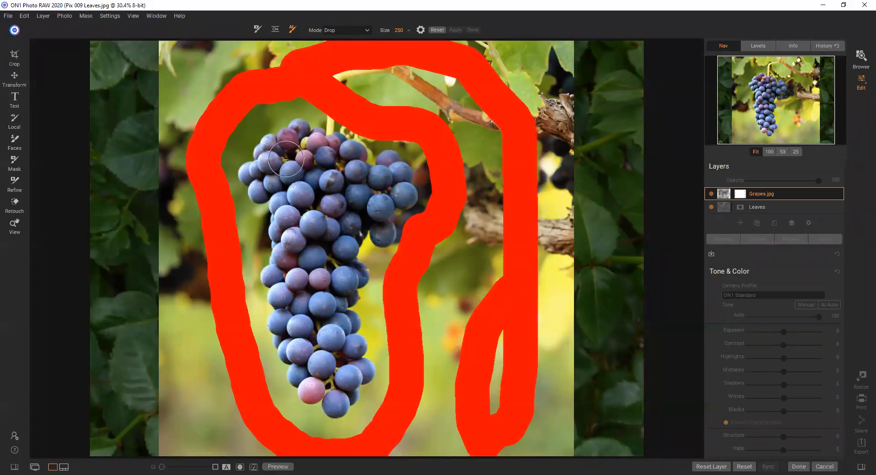
- Mark a keep area inside the grape cluster with brush size 175 and apply the automatic mask to the grapes layer
key(bracketleft)
key(bracketleft)
key(bracketleft)
key(x)
key(x)
key(x)
mouse_move(299, 136)
mouse_down()
mouse_move(271, 174)
mouse_move(286, 192)
mouse_move(288, 297)
mouse_move(311, 372)
mouse_move(336, 392)
mouse_move(349, 371)
mouse_move(335, 261)
mouse_move(349, 204)
mouse_move(367, 184)
mouse_move(381, 219)
mouse_move(381, 197)
mouse_move(392, 191)
mouse_move(385, 169)
mouse_move(357, 191)
mouse_move(302, 148)
mouse_move(310, 305)
mouse_up()
key(alt)
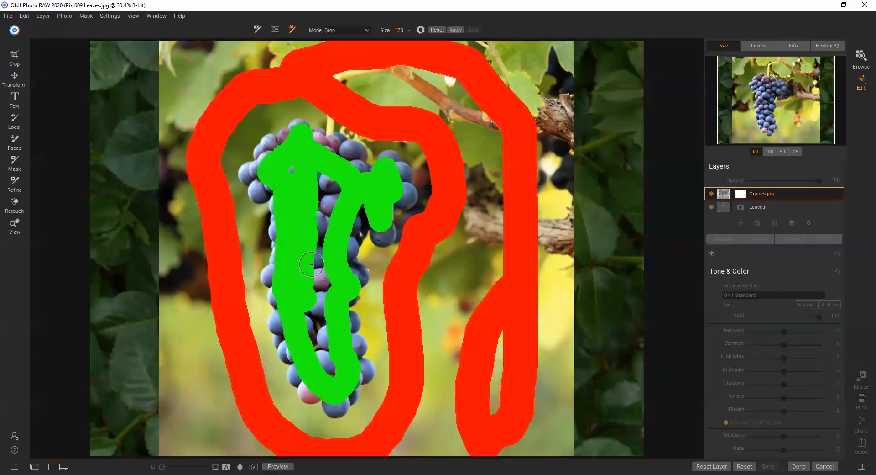
click(455, 30)
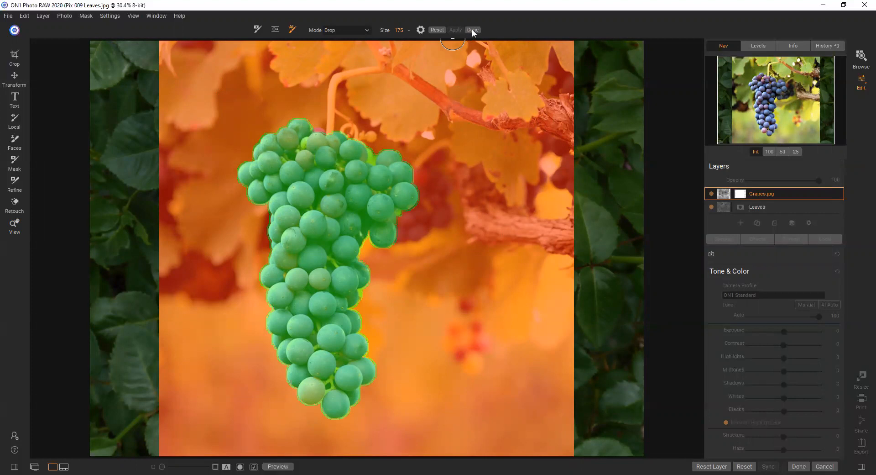
click(472, 30)
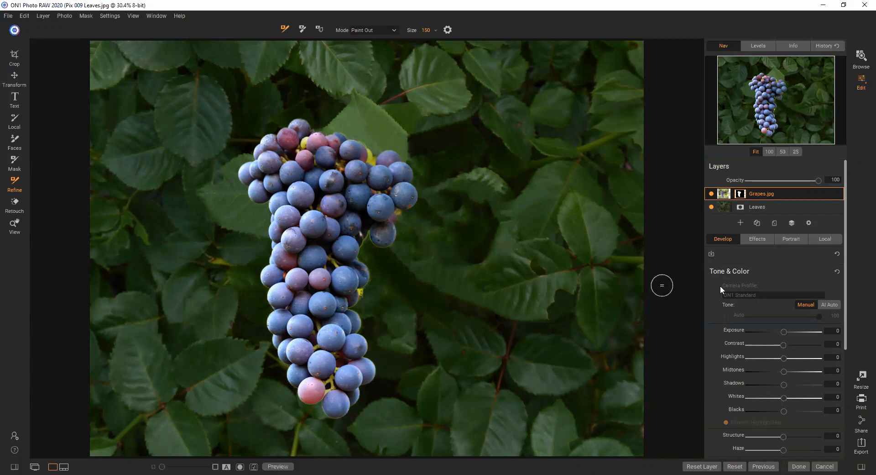
- Rotate the grapes layer 90 degrees clockwise with the Transform tool, and rotate it back to upright
scroll(755, 316, down, 5)
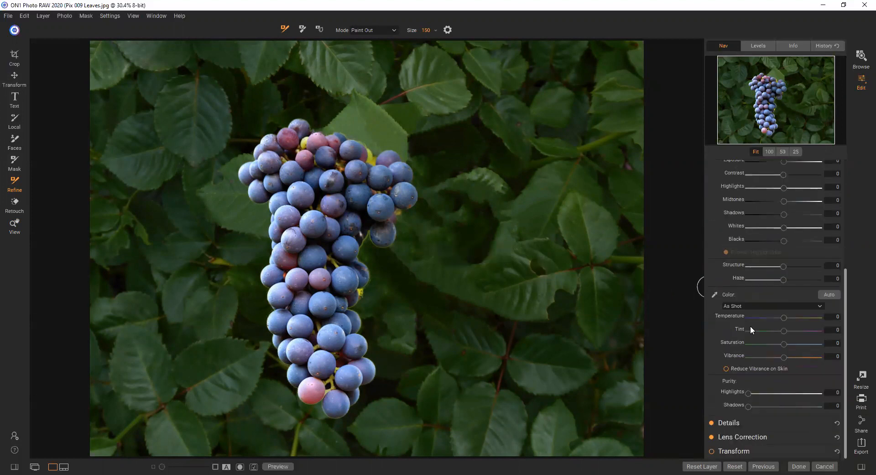
click(734, 451)
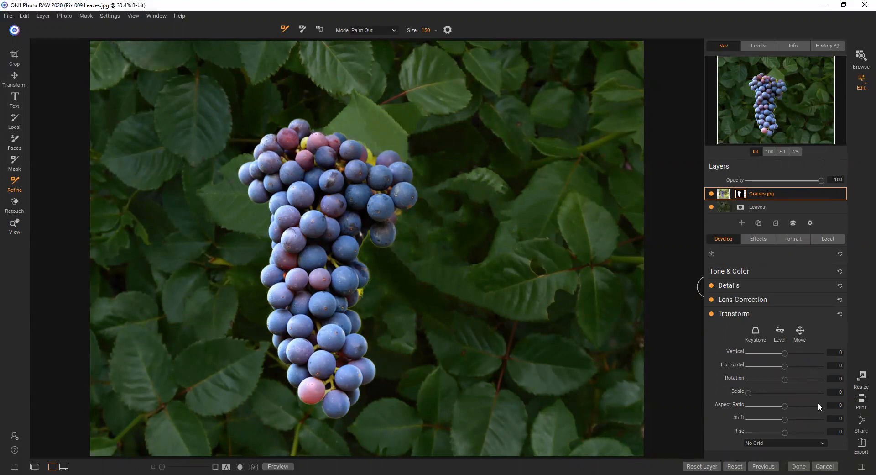
click(15, 77)
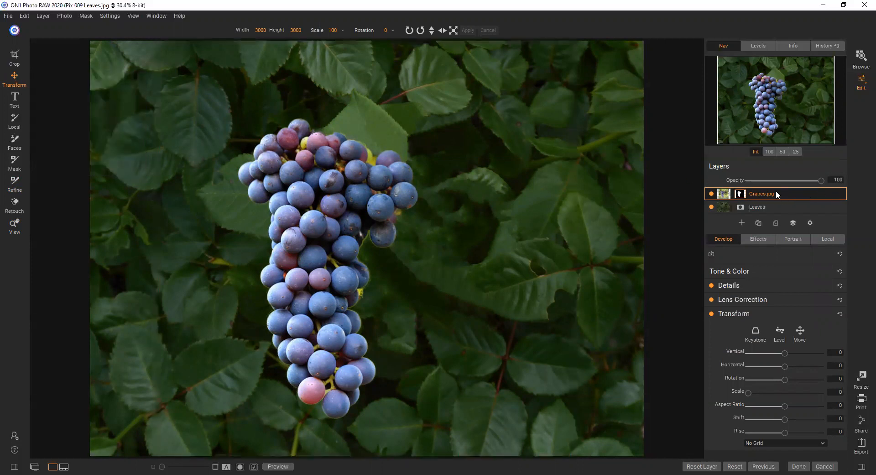
mouse_move(355, 121)
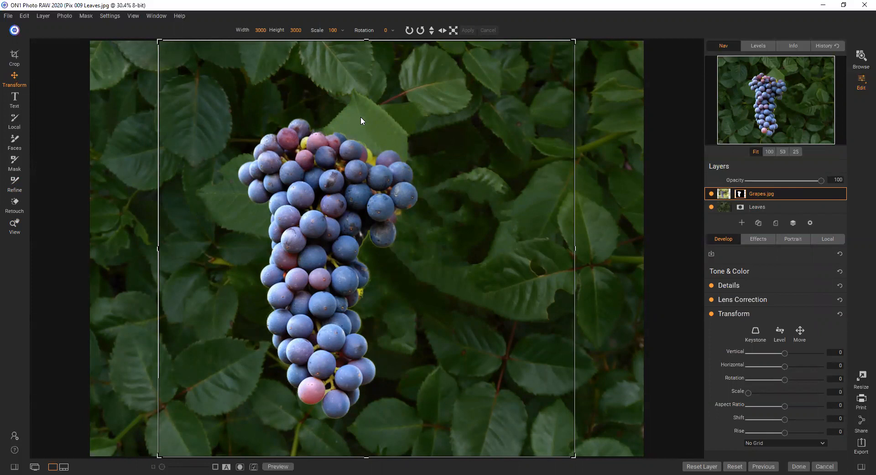
click(409, 29)
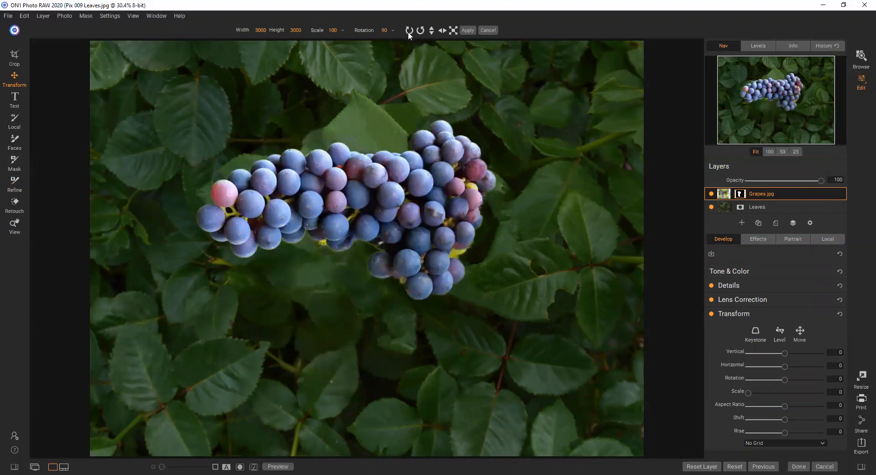
click(420, 29)
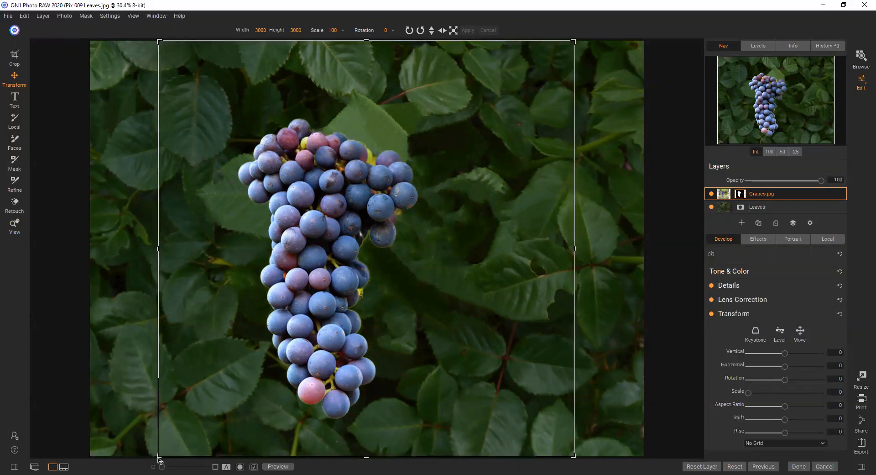
- Reposition the grapes layer over the leaves and scale it to about 2426 by 2423 pixels
drag(159, 459, 289, 326)
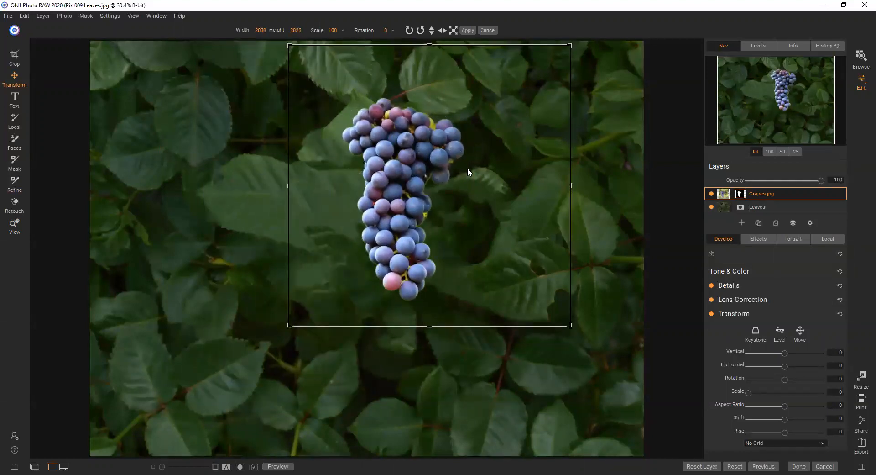
drag(467, 169, 430, 183)
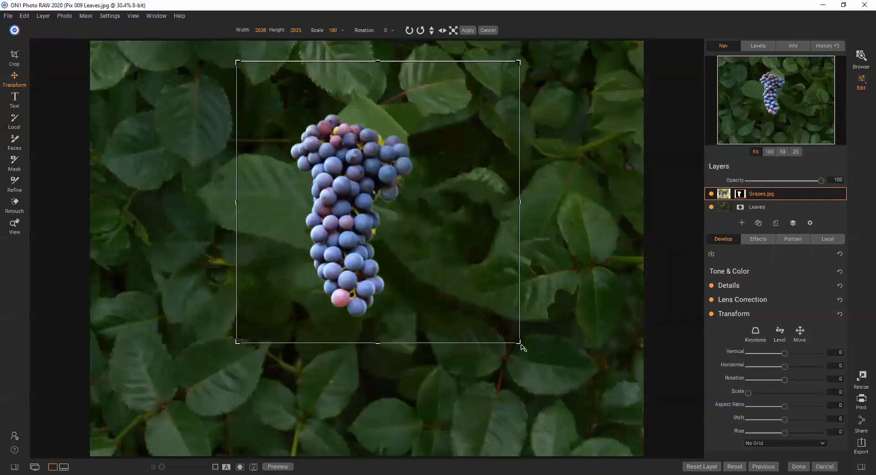
drag(521, 347, 569, 397)
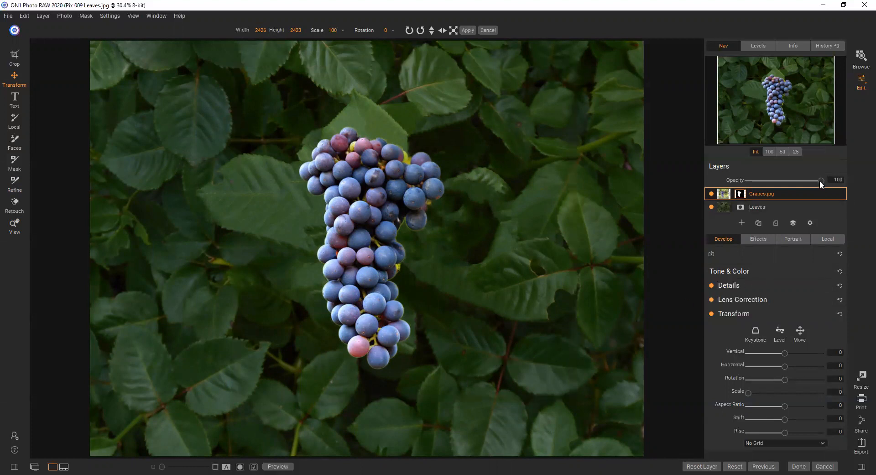
- Set the grapes layer's opacity to 25 and shift the cluster up and to the right over the leaves
drag(819, 180, 765, 180)
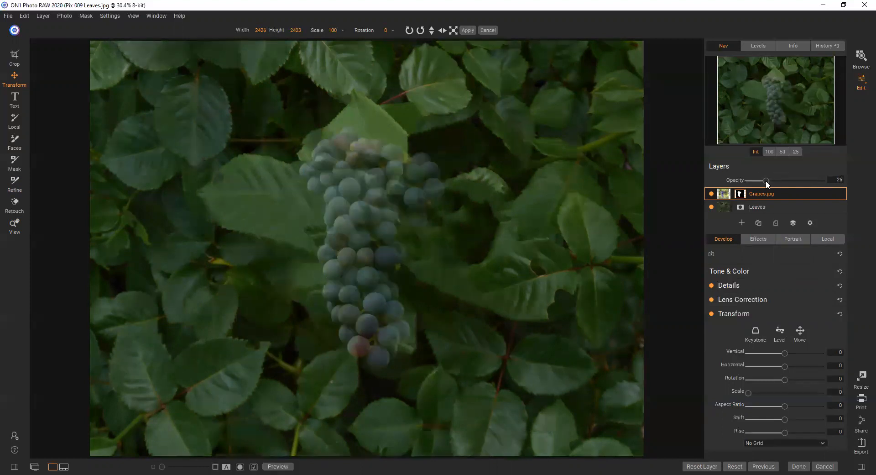
drag(436, 239, 466, 201)
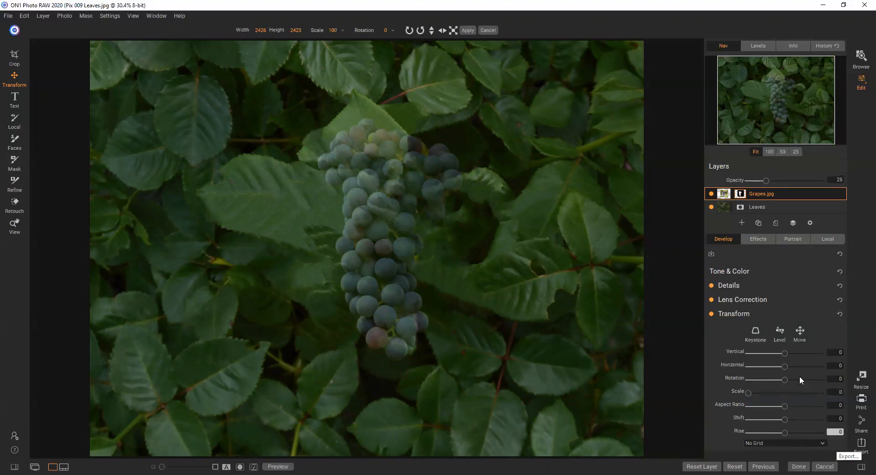
- Stretch the grapes layer horizontally, scale it to about 2308 by 2163 pixels, and reposition it near the middle of the leaves
mouse_move(658, 187)
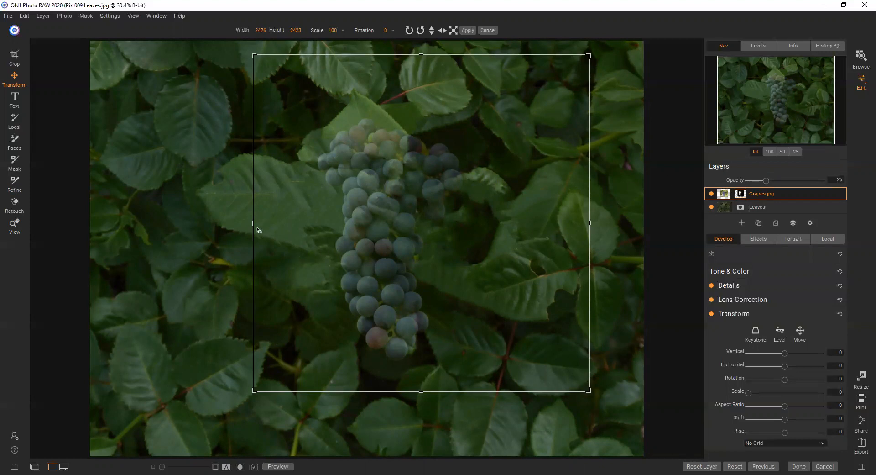
drag(253, 224, 145, 225)
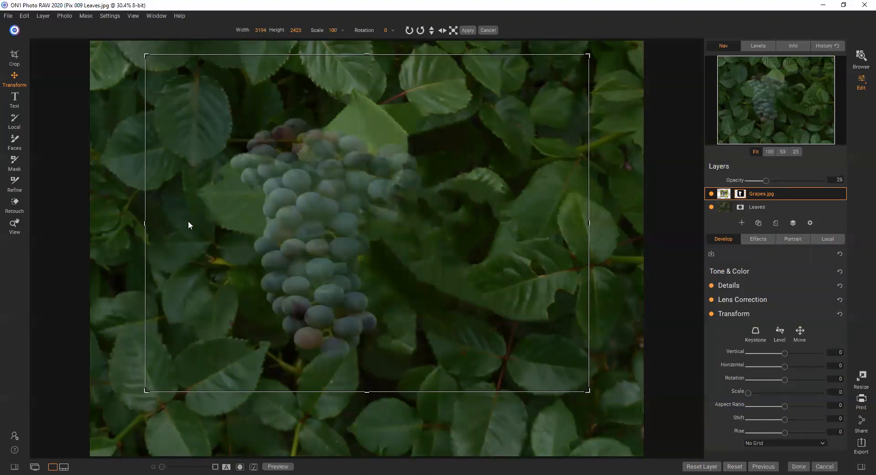
drag(145, 224, 238, 233)
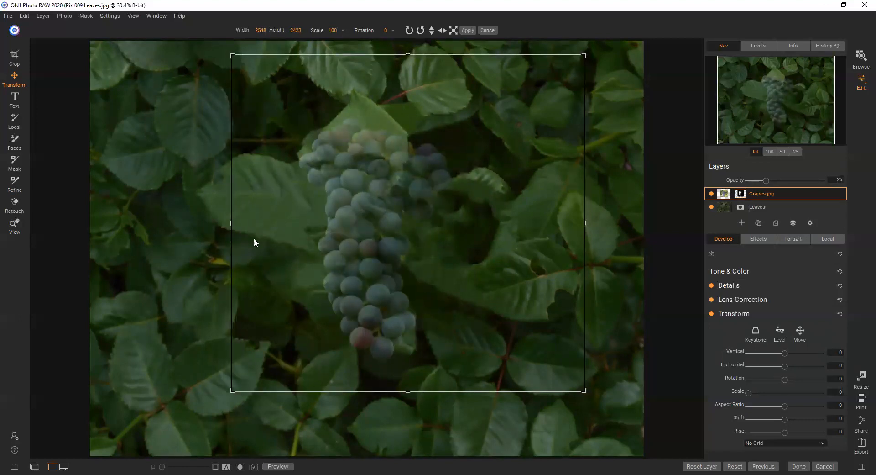
drag(586, 391, 553, 356)
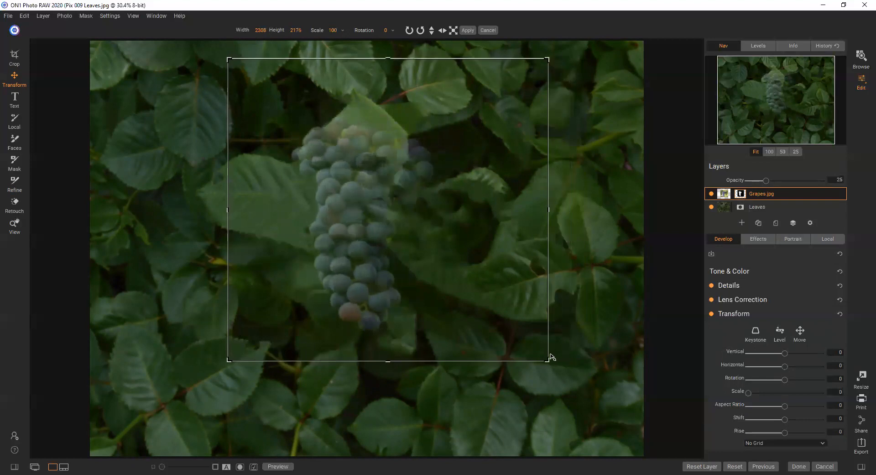
drag(503, 166, 406, 156)
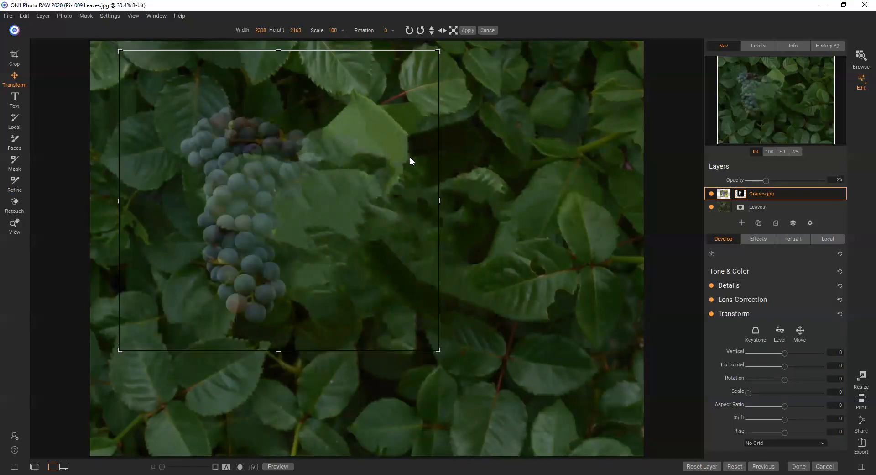
drag(388, 170, 499, 197)
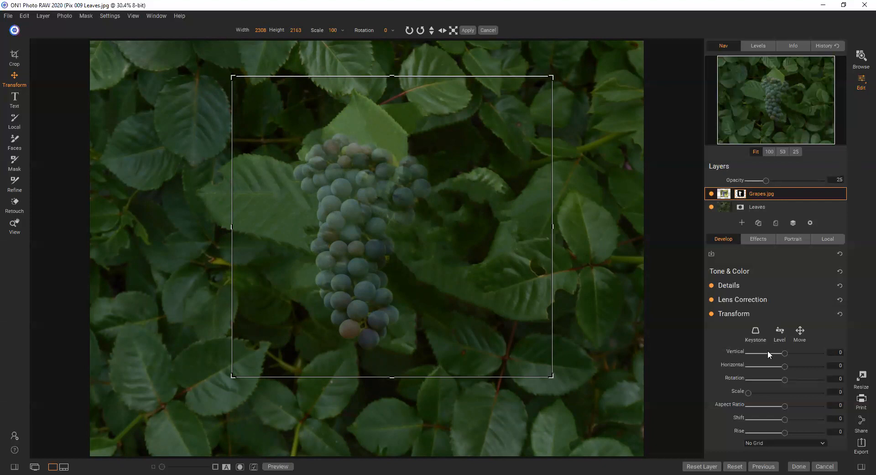
- Cancel editing the leaves photo and discard the grapes composite
click(828, 465)
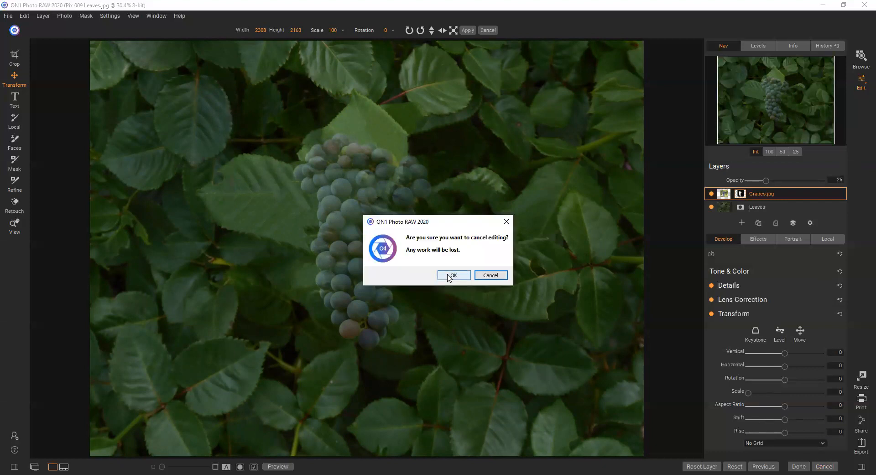
click(449, 275)
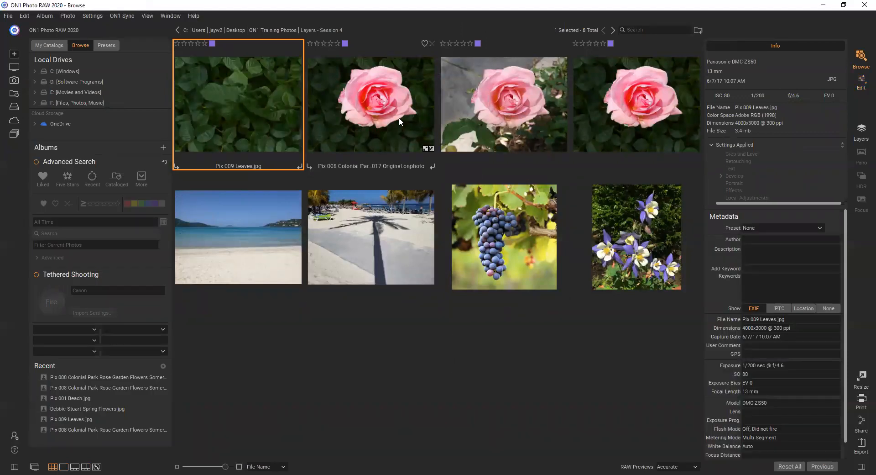
- Delete the .onphoto rose composite and its exported JPG copy from the Layers - Session 4 folder
click(408, 133)
ctrl+click(624, 138)
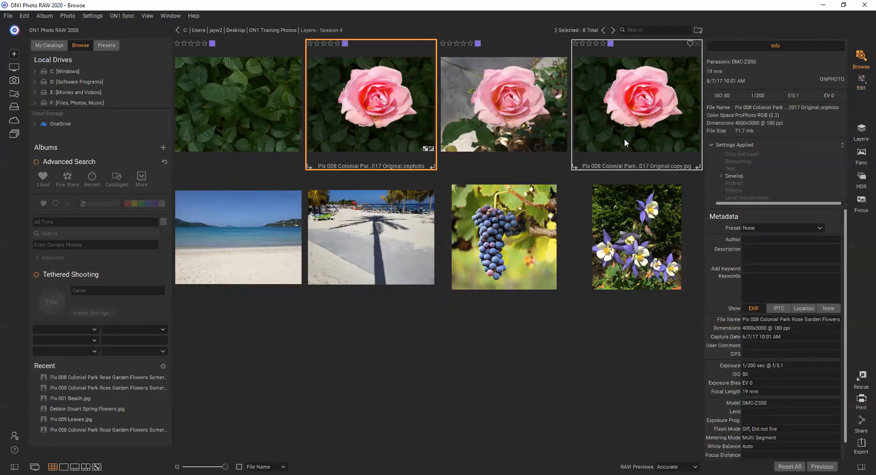
key(Delete)
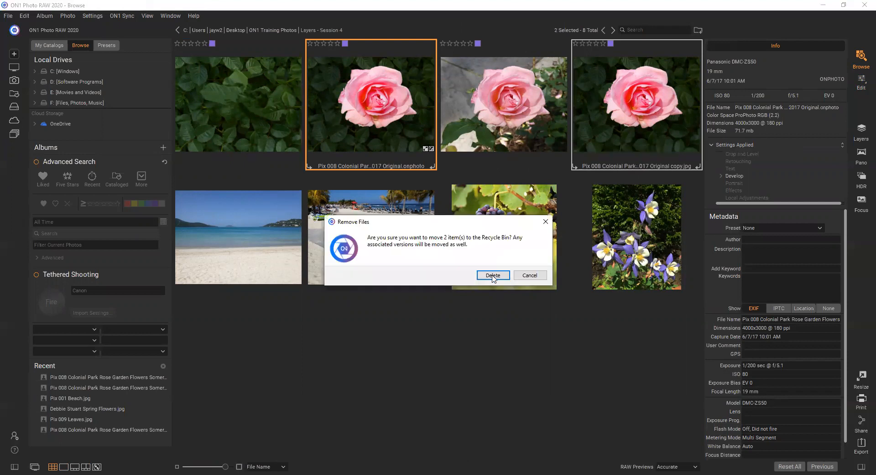
click(494, 275)
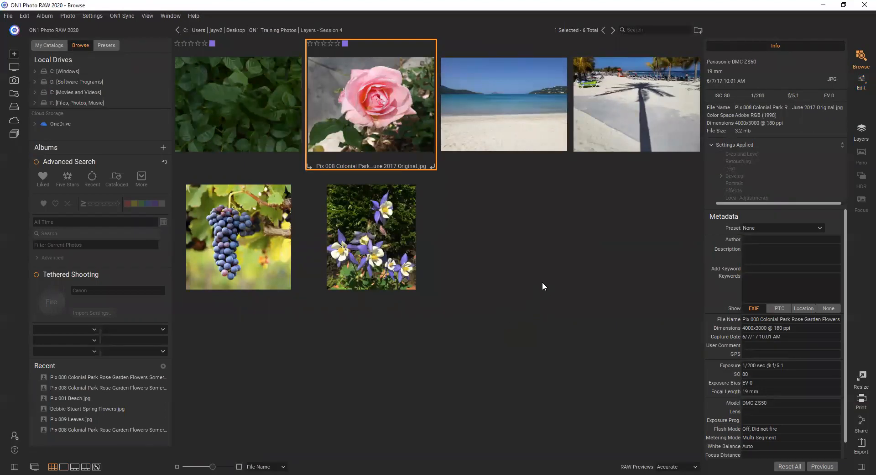
- Open the Spring Flowers photo for editing and duplicate its layer as a layered photo
double_click(370, 231)
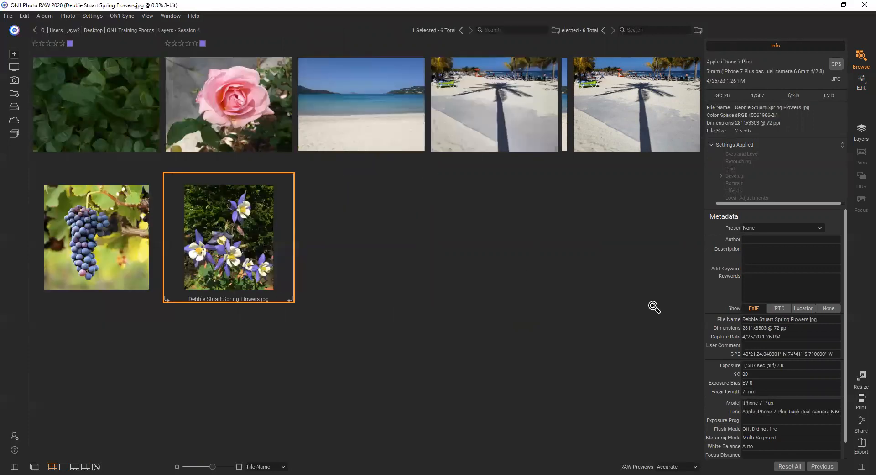
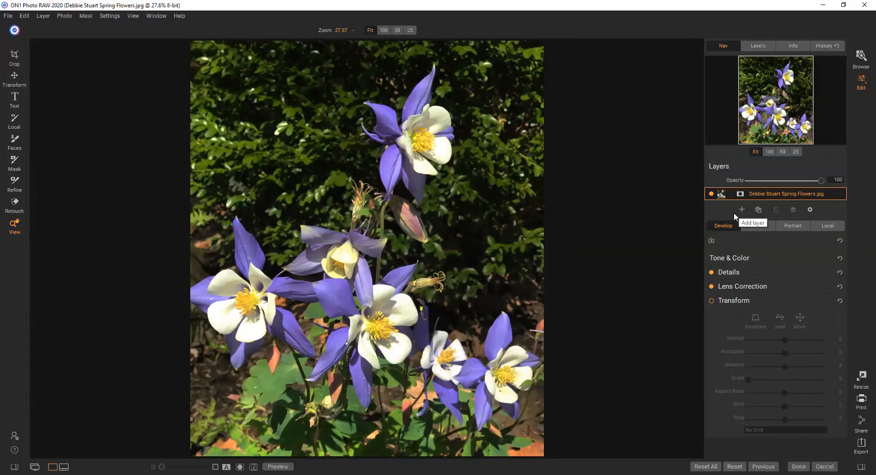
click(759, 209)
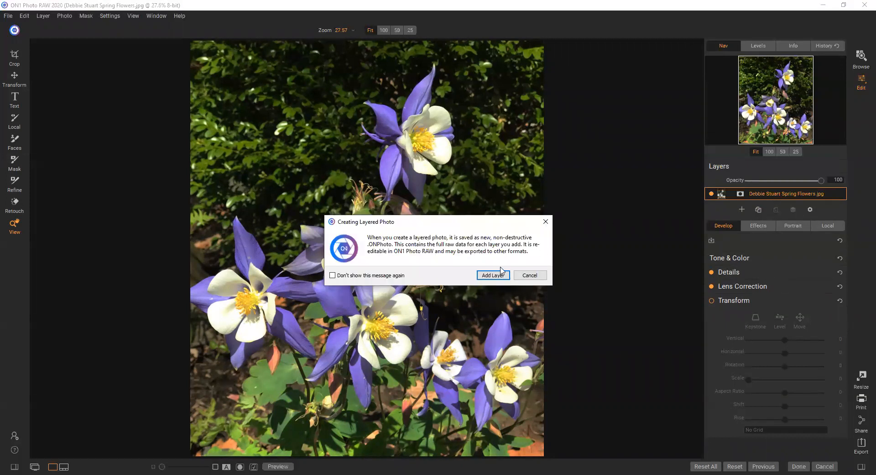
click(486, 275)
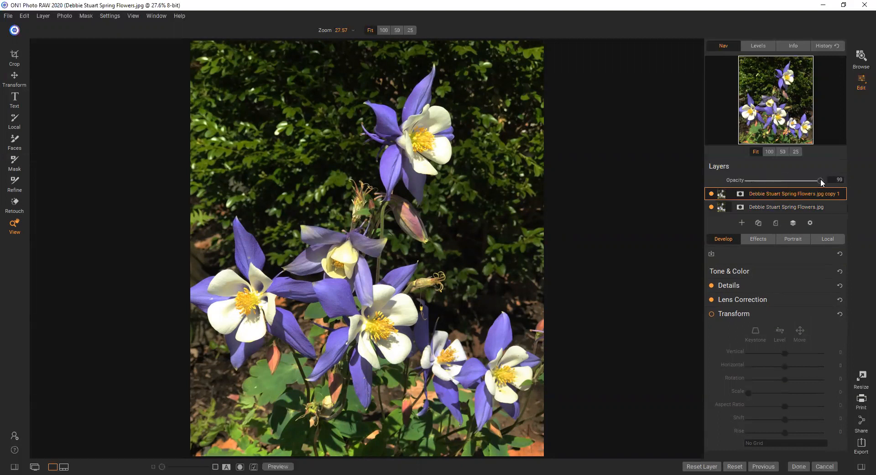
- Lower the copied flower layer's opacity and move the original layer beneath it down and to the right
drag(821, 180, 792, 180)
drag(783, 182, 782, 182)
click(771, 208)
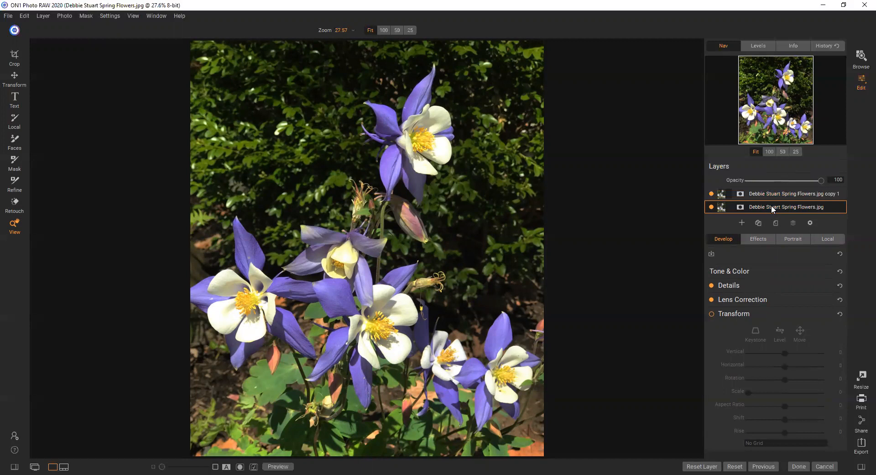
click(14, 79)
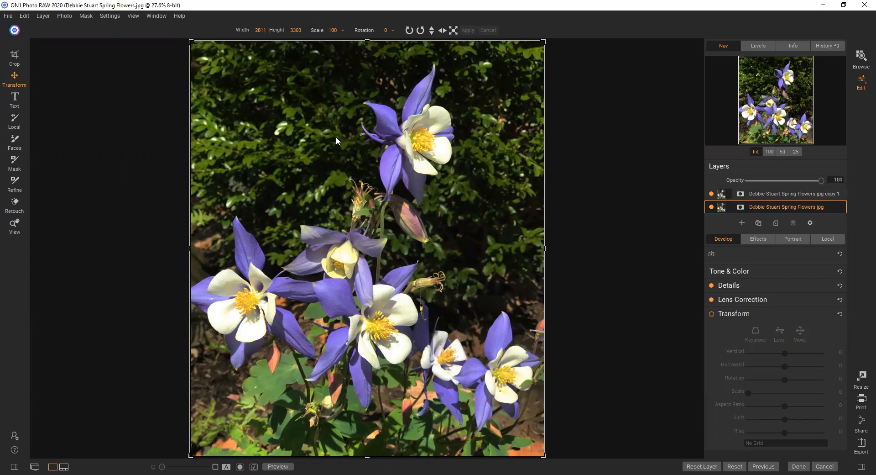
drag(339, 139, 663, 464)
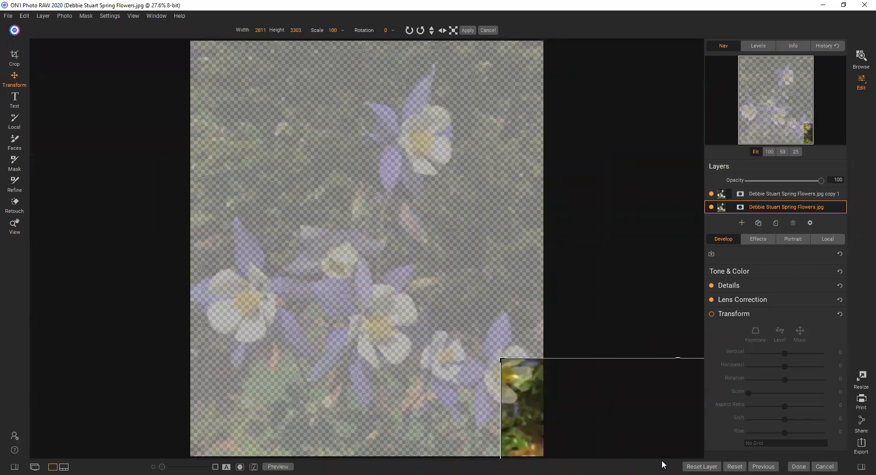
drag(618, 431, 427, 308)
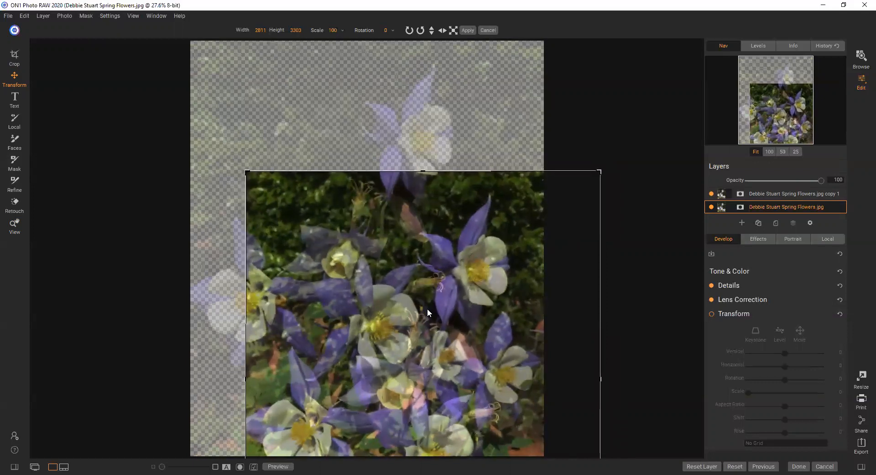
- Set the copied flower layer's opacity to 100 and toggle its visibility to compare it with the layer beneath
click(767, 192)
drag(781, 181, 848, 185)
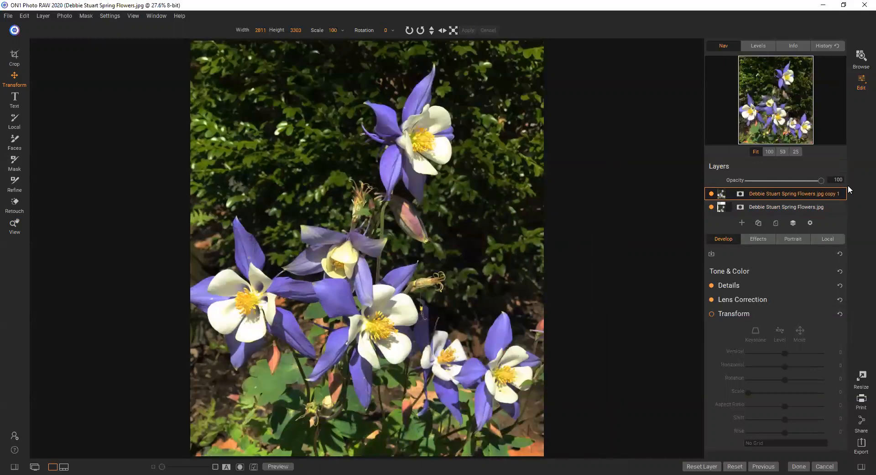
click(712, 194)
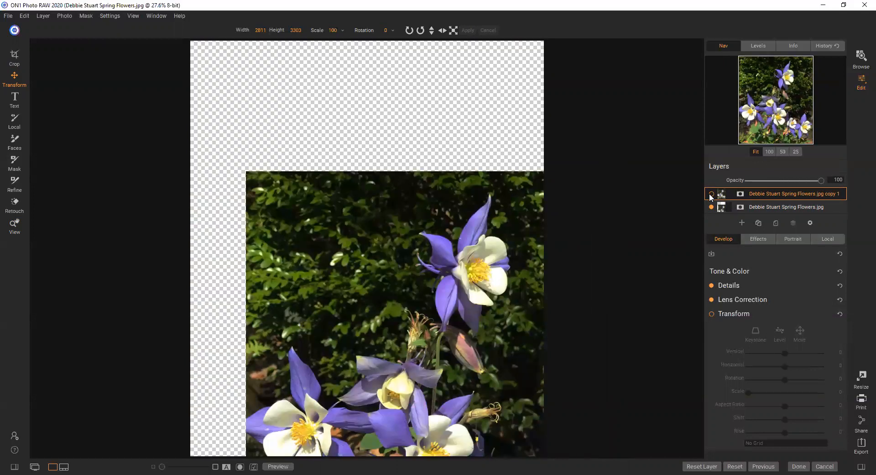
click(711, 194)
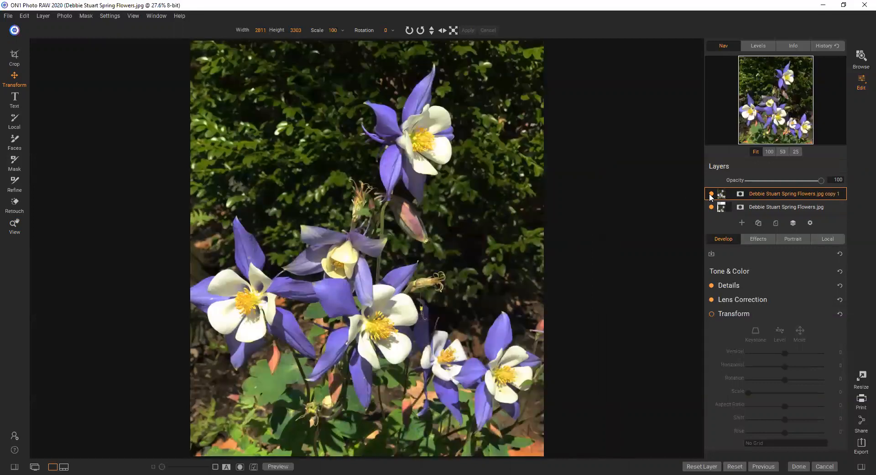
click(711, 194)
click(711, 194)
- Reduce the copied flower layer's opacity to 0
drag(799, 181, 768, 179)
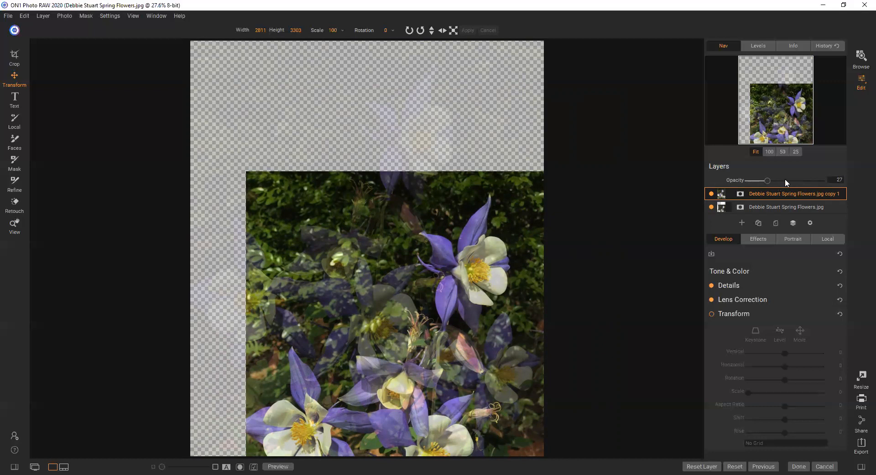
drag(762, 181, 745, 182)
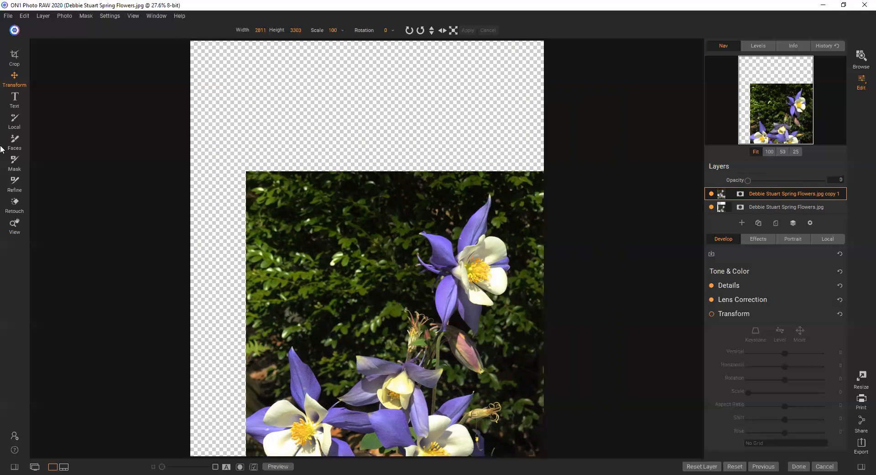
- Paint out the area of the copied flower layer over the shifted upper flower using a masking brush of size 125 and feather 36
click(14, 163)
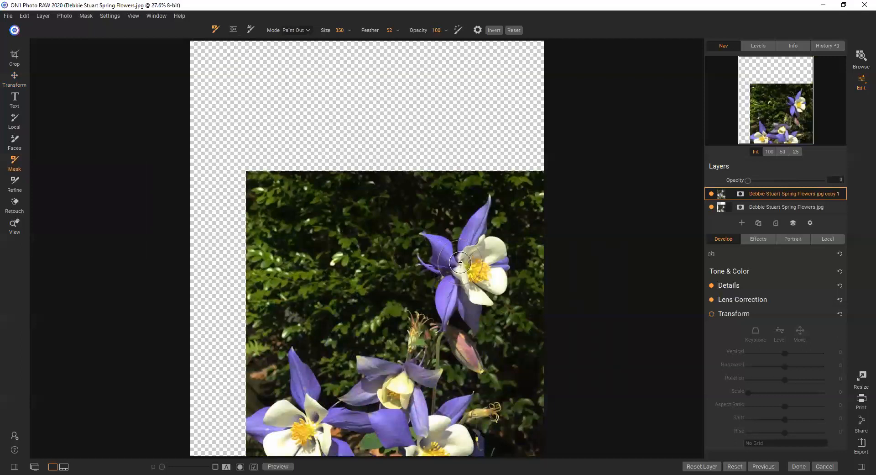
key(bracketleft)
key(bracketleft)
key(bracketleft)
key(bracketleft)
key(bracketleft)
key(bracketleft)
key(bracketleft)
key(bracketleft)
key(bracketleft)
click(398, 31)
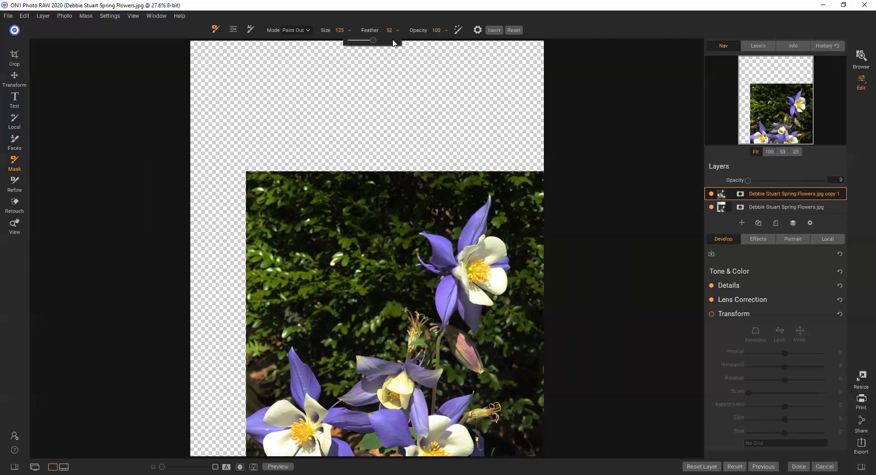
drag(376, 41, 366, 40)
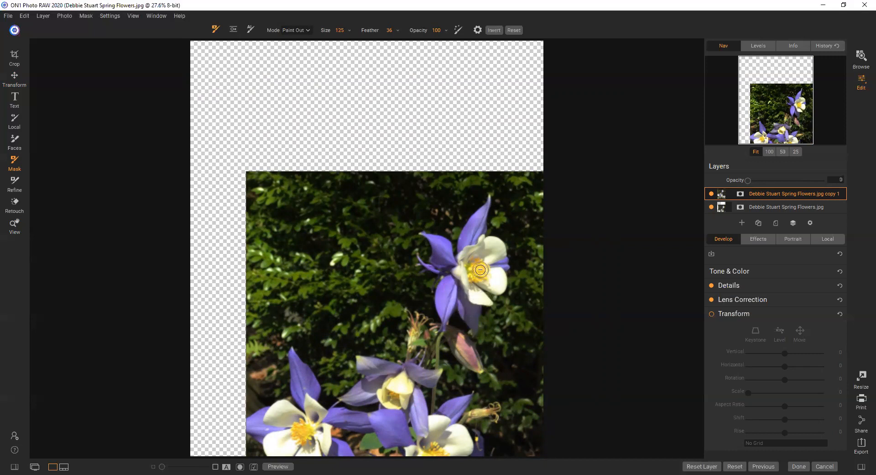
mouse_move(469, 234)
mouse_down()
mouse_move(467, 289)
mouse_move(472, 251)
mouse_move(456, 278)
mouse_move(476, 279)
mouse_up()
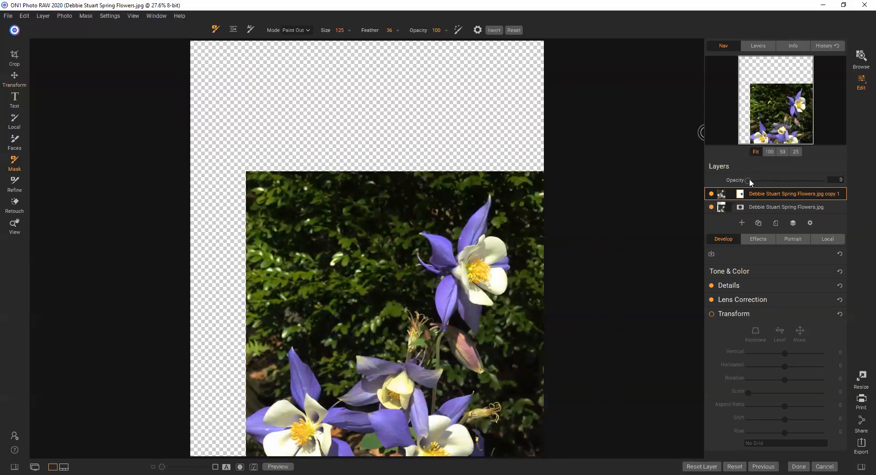
- Set the copied flower layer's opacity to 100 and toggle its visibility to compare it with the layer beneath
drag(752, 180, 845, 192)
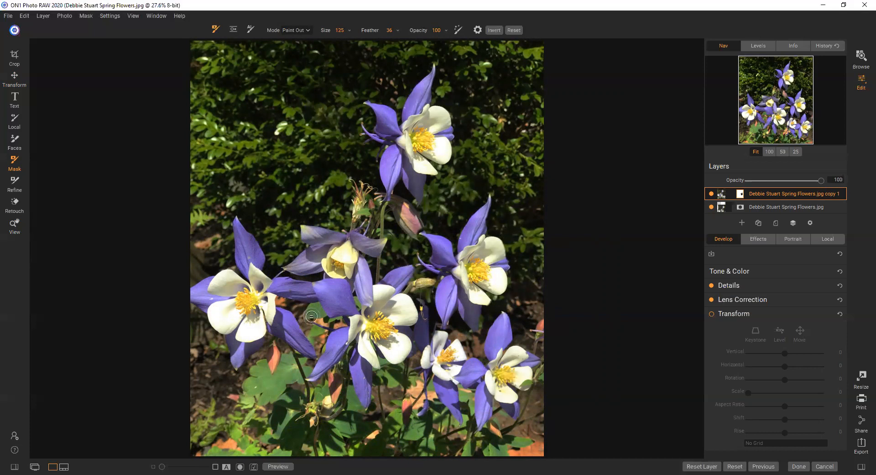
click(711, 194)
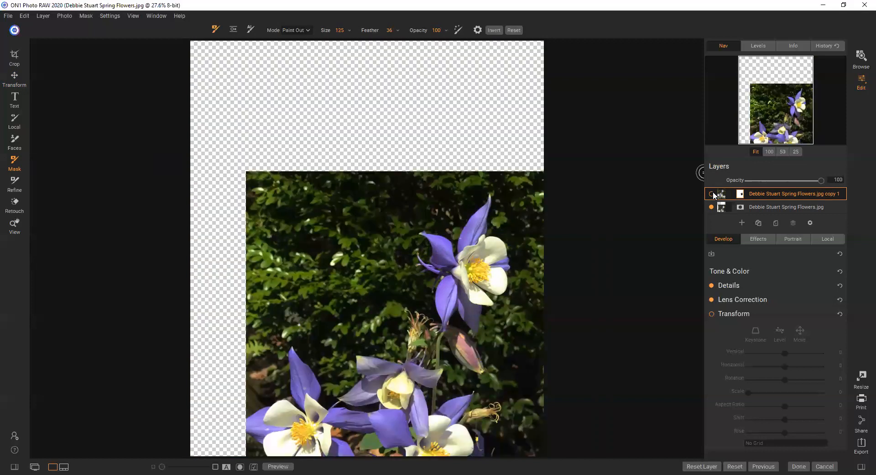
click(712, 193)
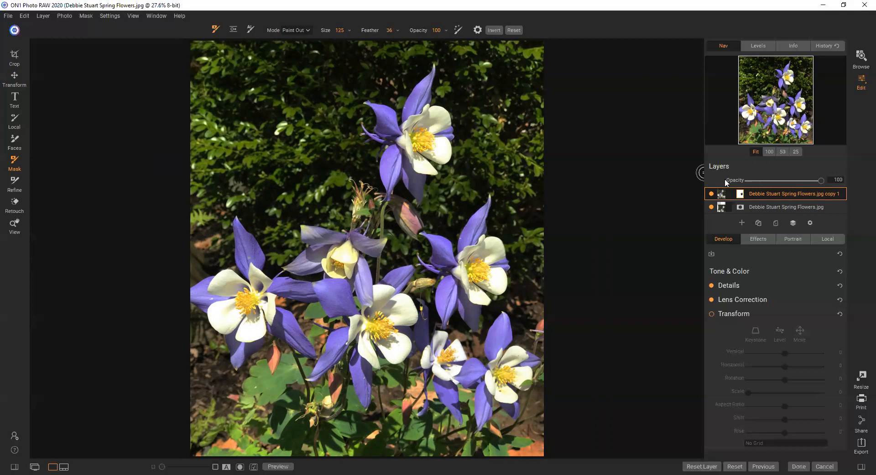
- Crop the uppermost flower out of the photo, keeping the full width and reducing the height to about 2077 pixels
click(15, 58)
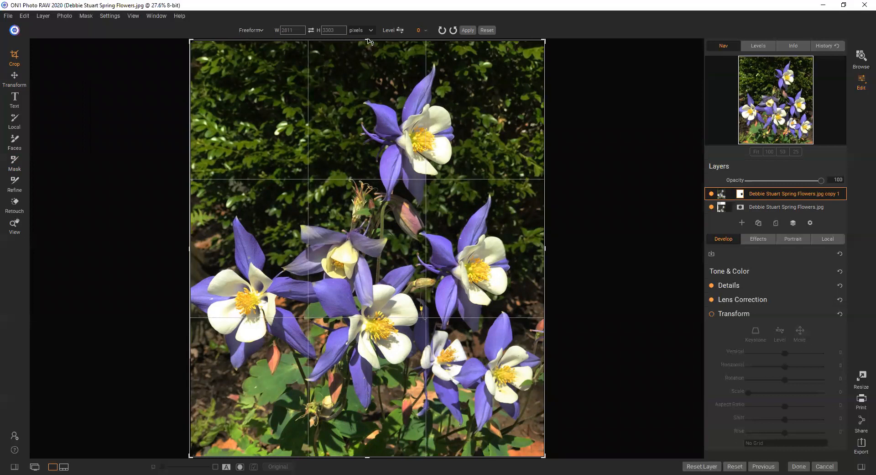
drag(368, 41, 379, 117)
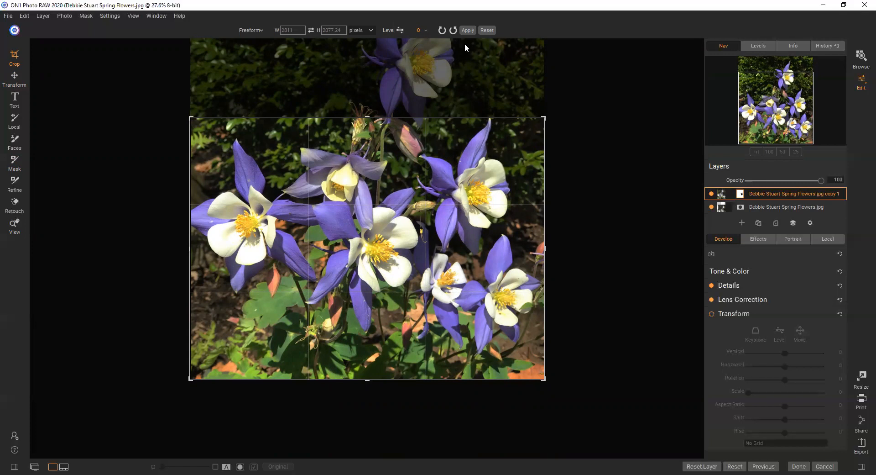
key(Return)
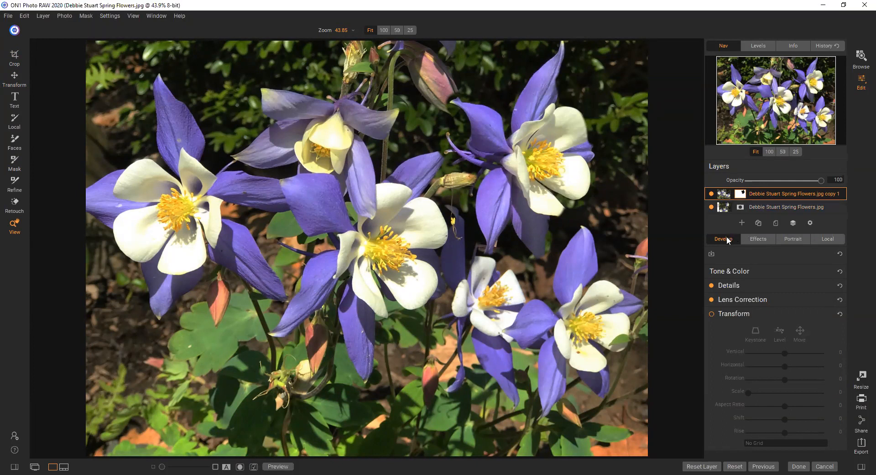
- Try an Exposure of 0.35 on the copied layer and a lower Exposure on the original layer, resetting each adjustment
click(719, 272)
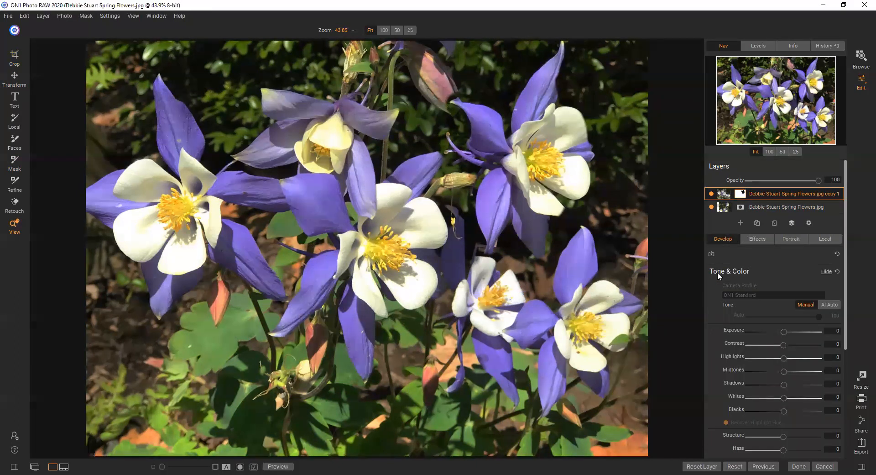
mouse_move(784, 332)
mouse_down()
mouse_move(763, 330)
mouse_move(806, 330)
mouse_move(743, 332)
mouse_move(786, 334)
mouse_up()
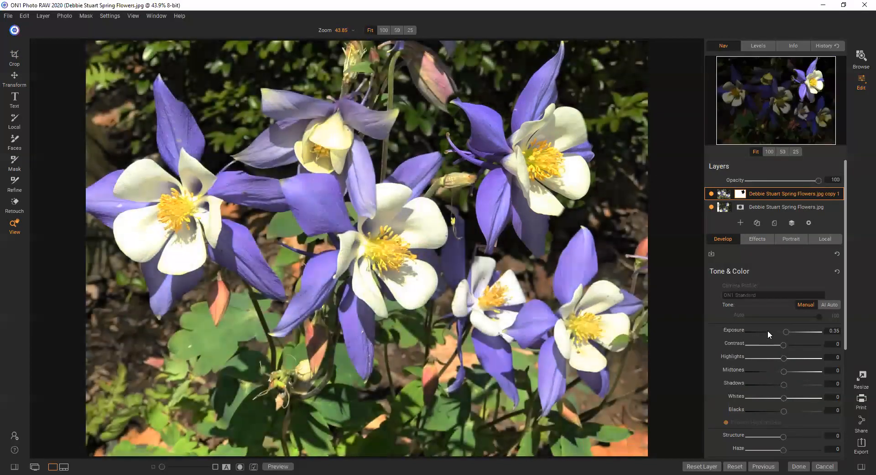
double_click(743, 329)
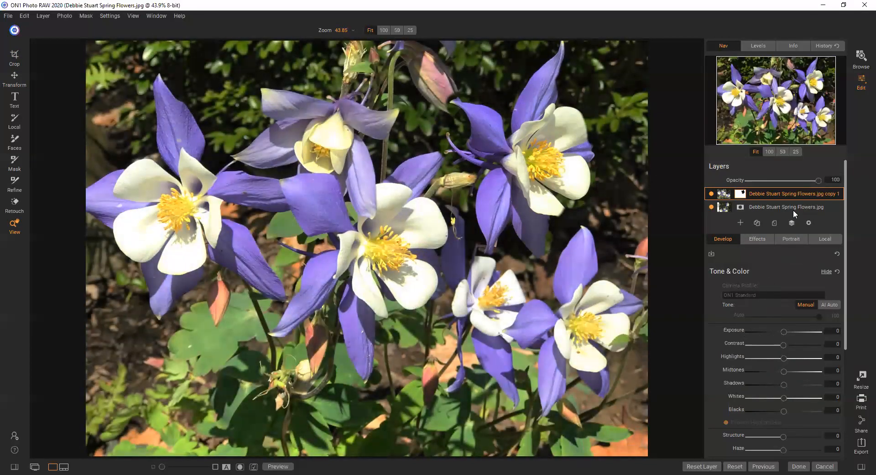
click(782, 208)
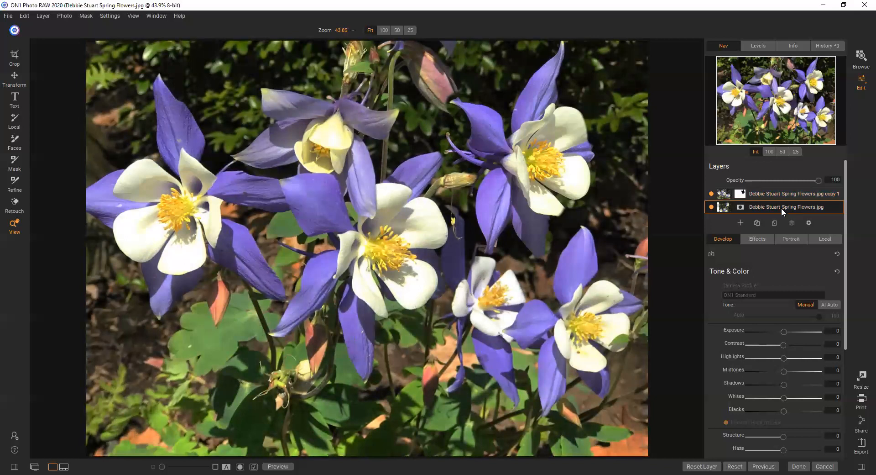
mouse_move(783, 330)
mouse_down()
mouse_move(760, 329)
mouse_move(808, 328)
mouse_move(771, 334)
mouse_move(780, 335)
mouse_up()
double_click(739, 329)
- Undo the merging of the two flower layers and create a new stamped layer above them
click(780, 193)
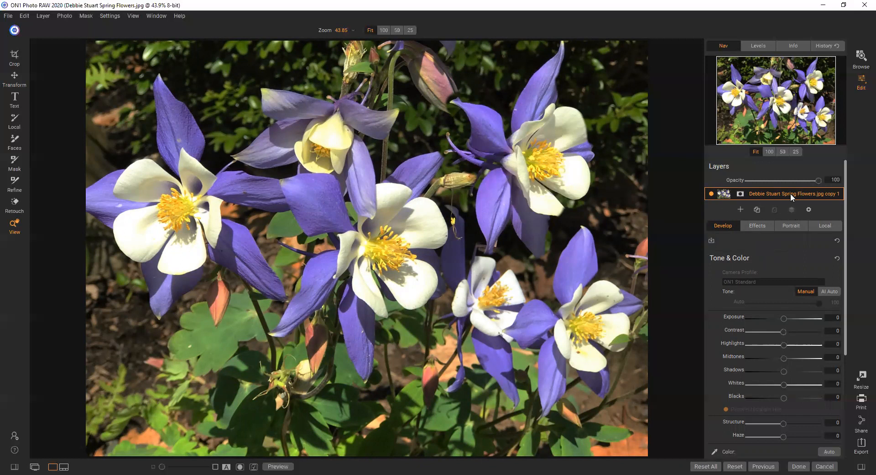
key(ctrl+z)
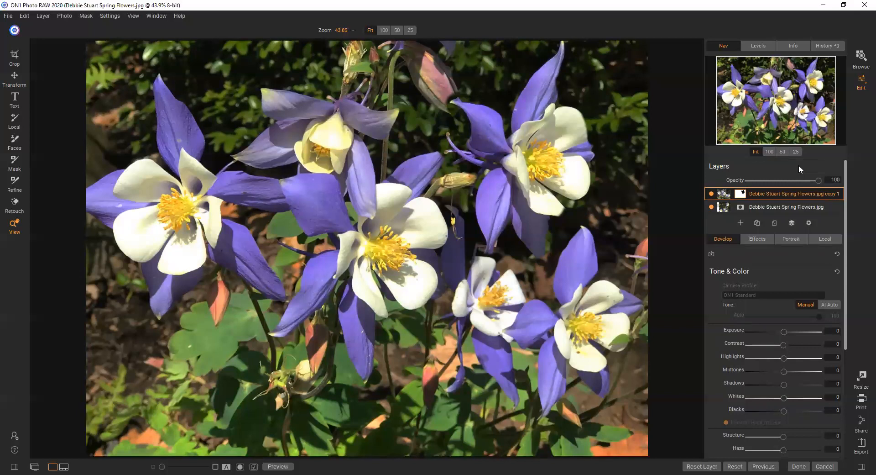
right_click(782, 193)
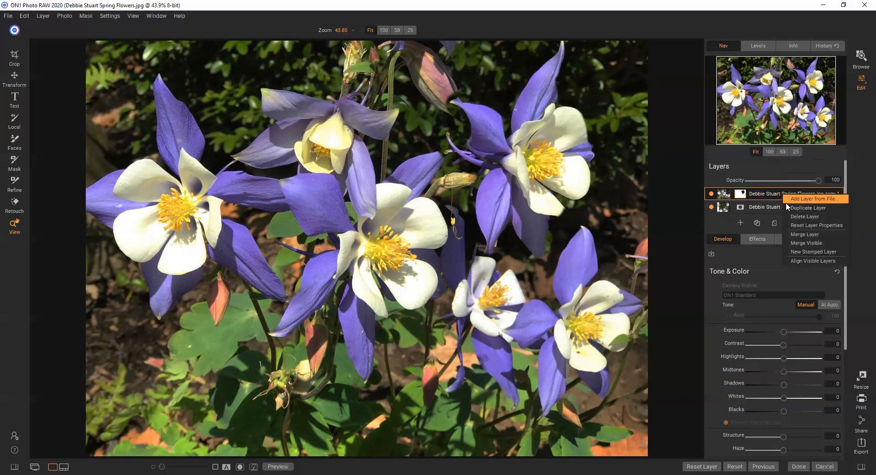
click(812, 252)
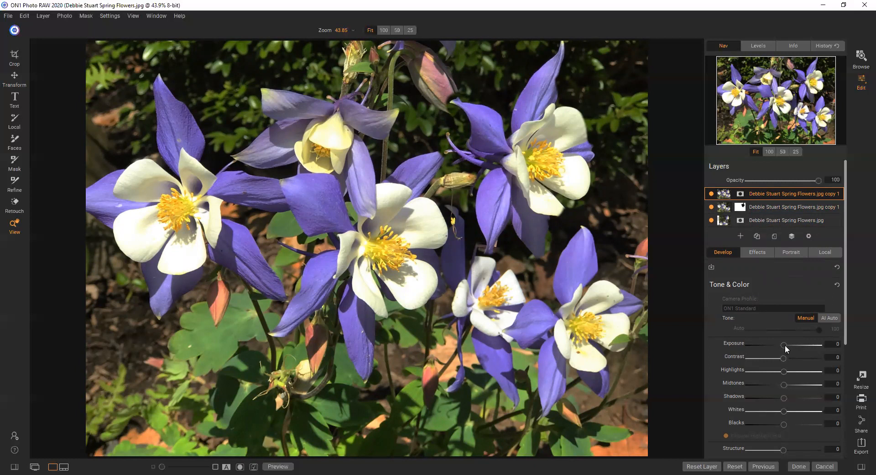
- Try Exposure and a Saturation of 11 on the stamped layer, resetting both adjustments
mouse_move(785, 344)
mouse_down()
mouse_move(774, 343)
mouse_move(800, 338)
mouse_move(784, 344)
mouse_up()
double_click(743, 343)
scroll(773, 413, down, 4)
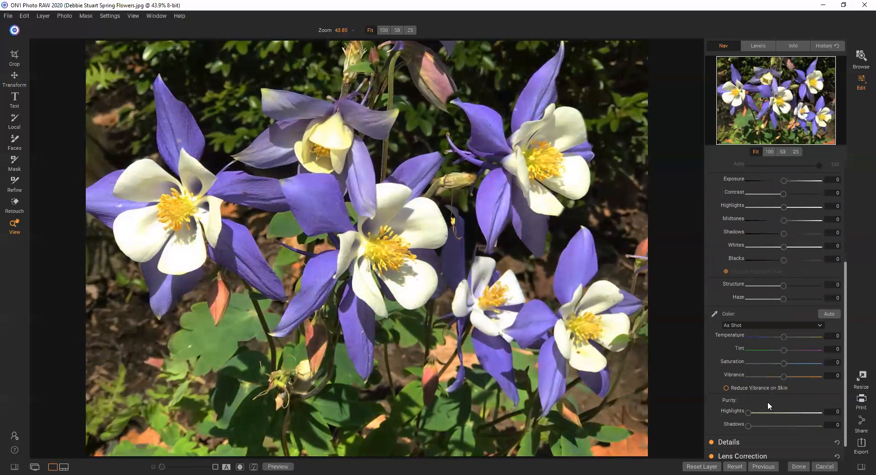
mouse_move(776, 364)
mouse_down()
mouse_move(766, 363)
mouse_move(811, 366)
mouse_move(777, 368)
mouse_up()
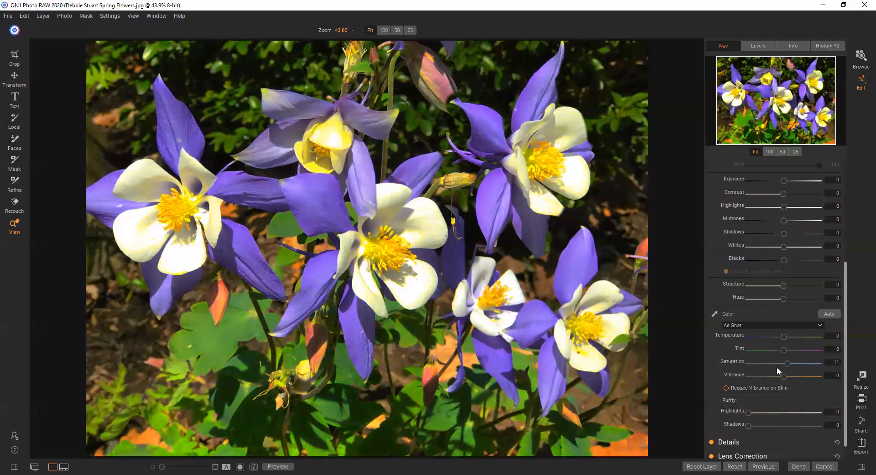
double_click(740, 360)
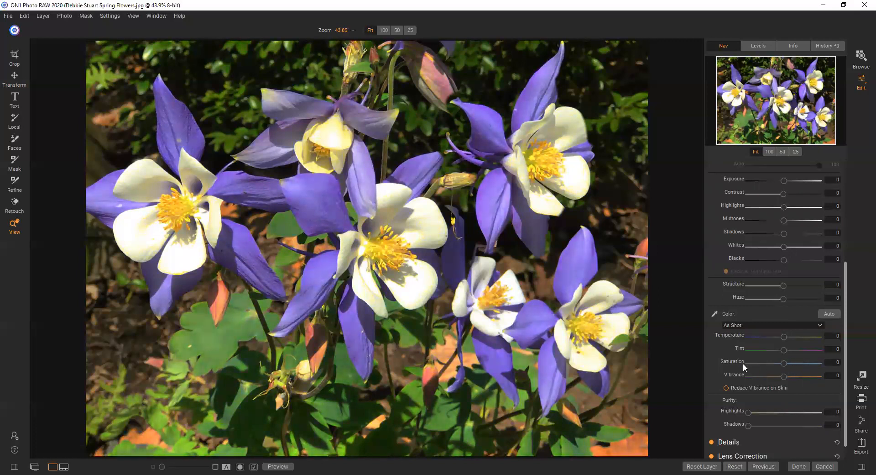
scroll(764, 317, up, 3)
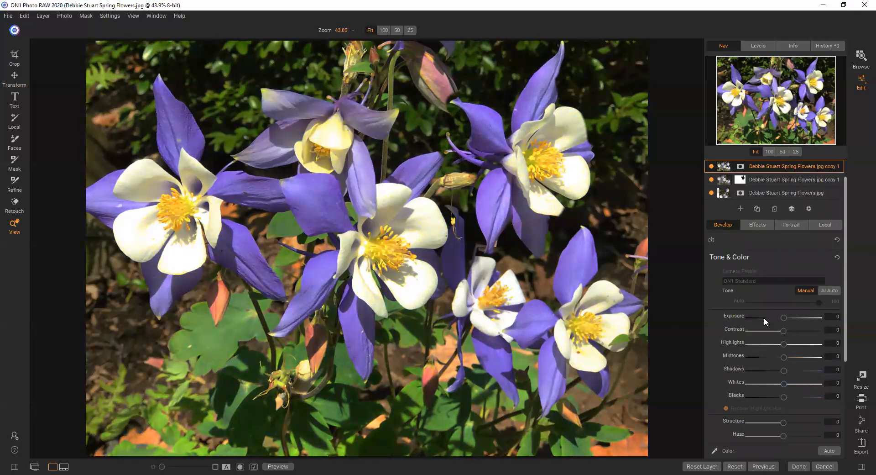
- Switch to the Effects adjustments and delete the stamped layer
click(759, 224)
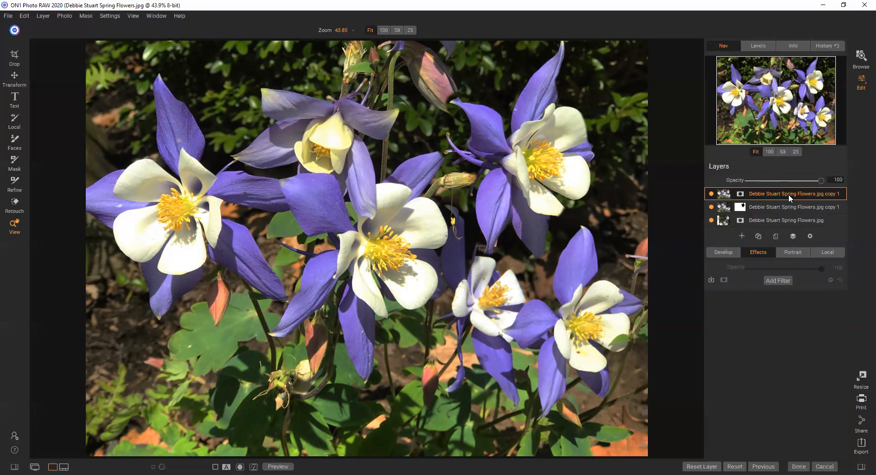
right_click(766, 193)
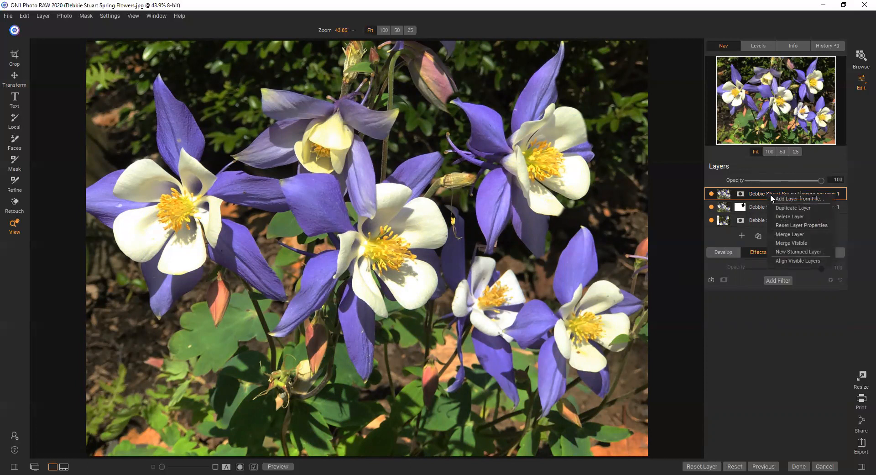
click(786, 217)
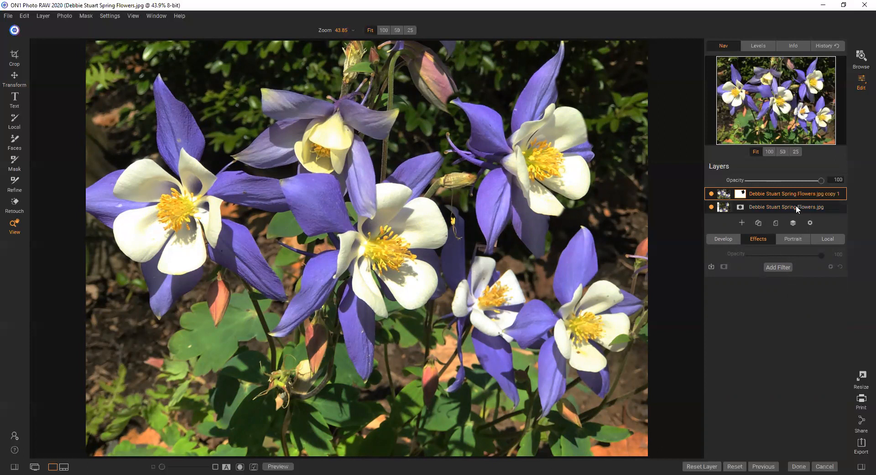
- Transform the original flower layer by moving it slightly down and to the left beneath the mask
click(766, 207)
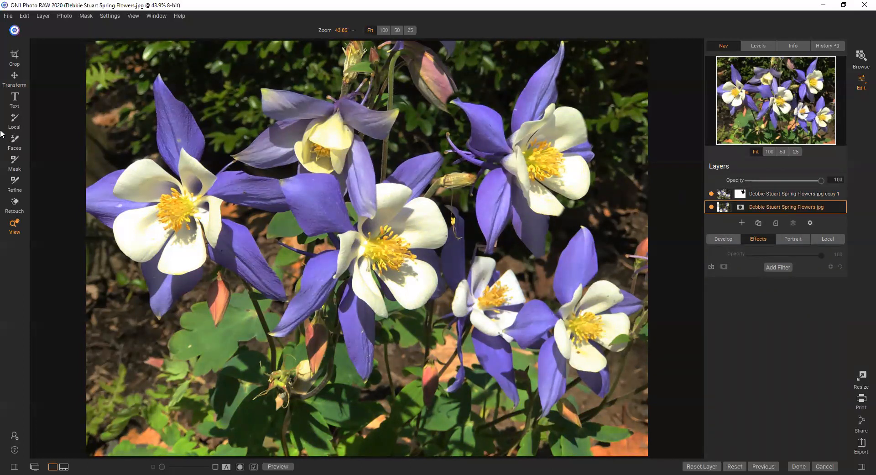
click(12, 76)
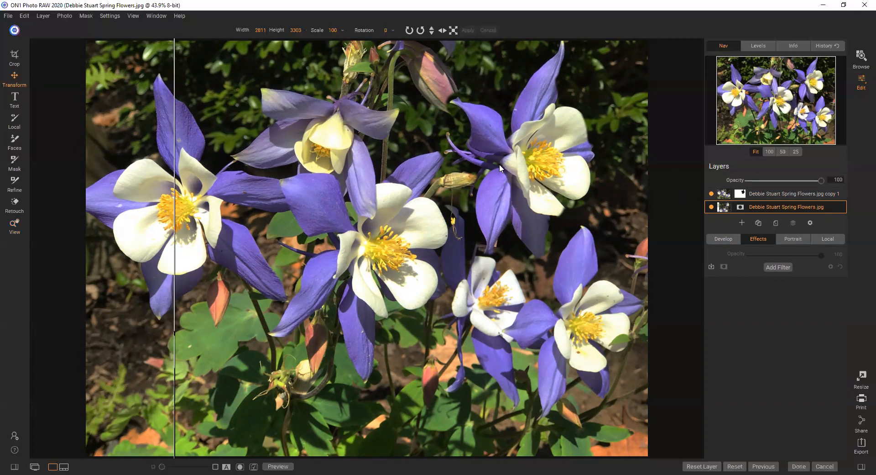
drag(537, 156, 526, 167)
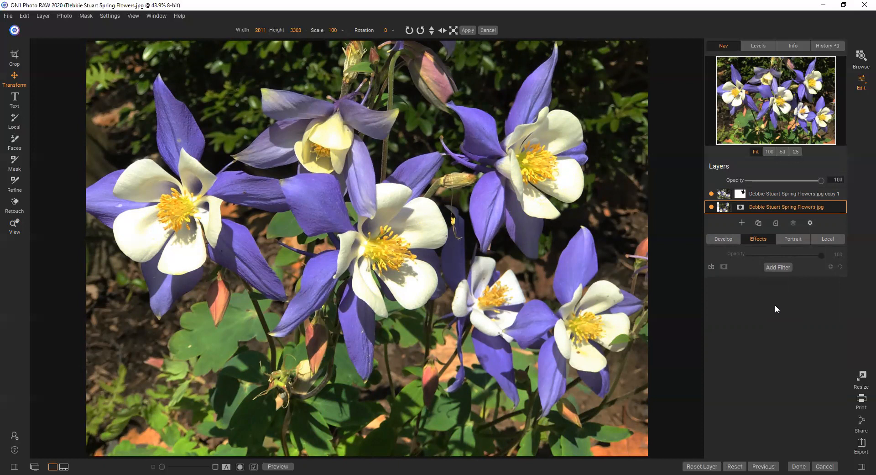
- Undo the recent changes back through the crop to restore the full-height photo with its two layers
key(ctrl+j)
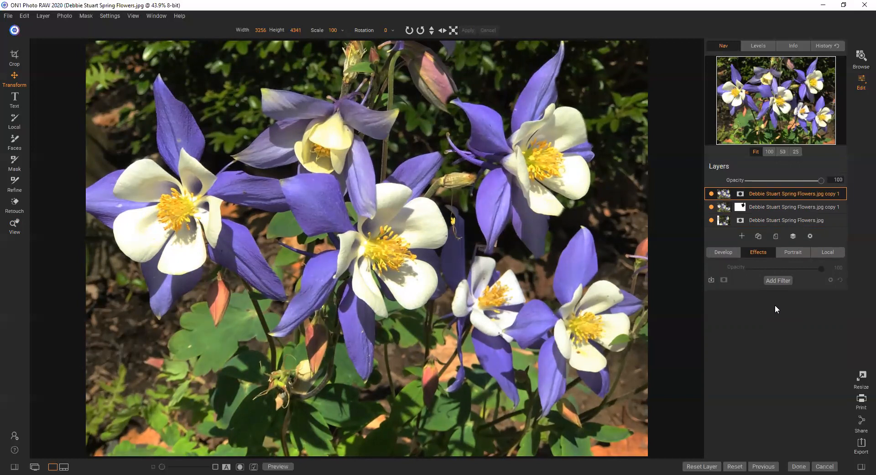
key(ctrl+z)
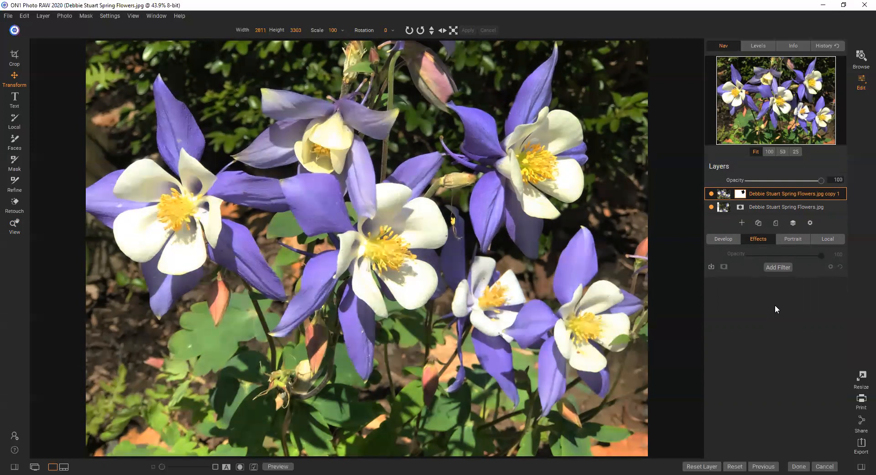
key(ctrl+z)
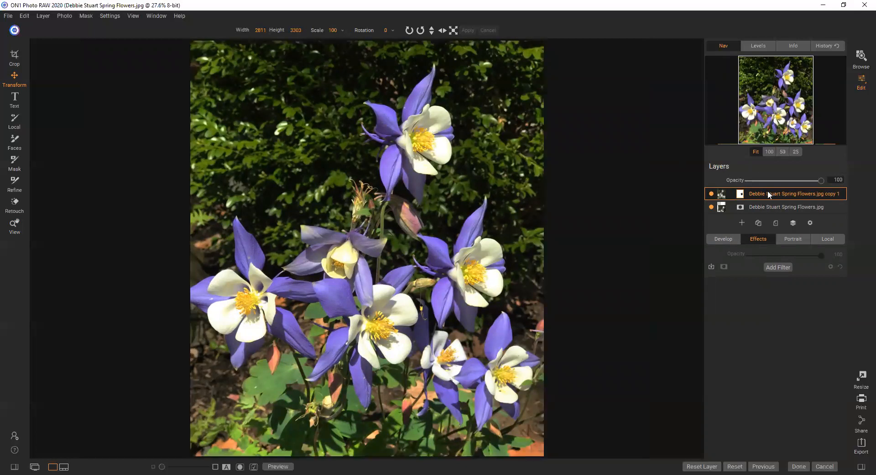
- Erase the uppermost flower from the copied layer with the Retouch eraser at size 300
click(15, 203)
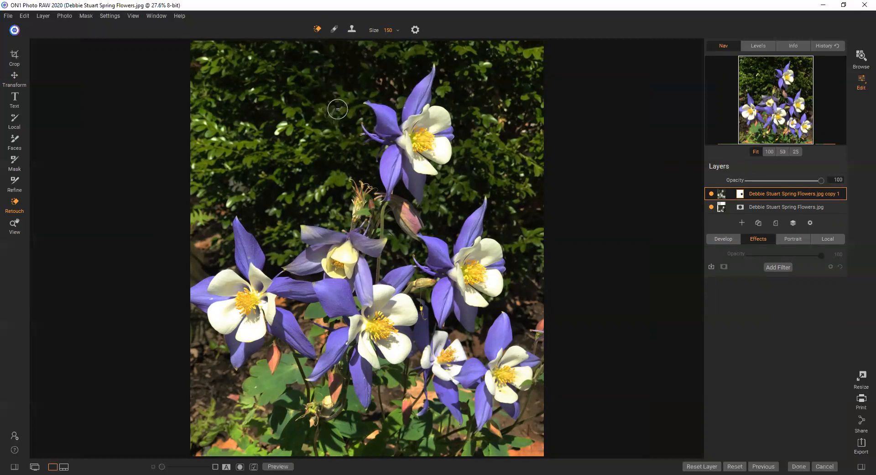
key(bracketright)
key(bracketright)
key(bracketright)
mouse_move(350, 103)
mouse_down()
mouse_move(409, 111)
mouse_move(431, 79)
mouse_move(433, 150)
mouse_move(413, 181)
mouse_move(383, 170)
mouse_move(385, 155)
mouse_move(419, 132)
mouse_move(332, 132)
mouse_up()
drag(373, 133, 457, 139)
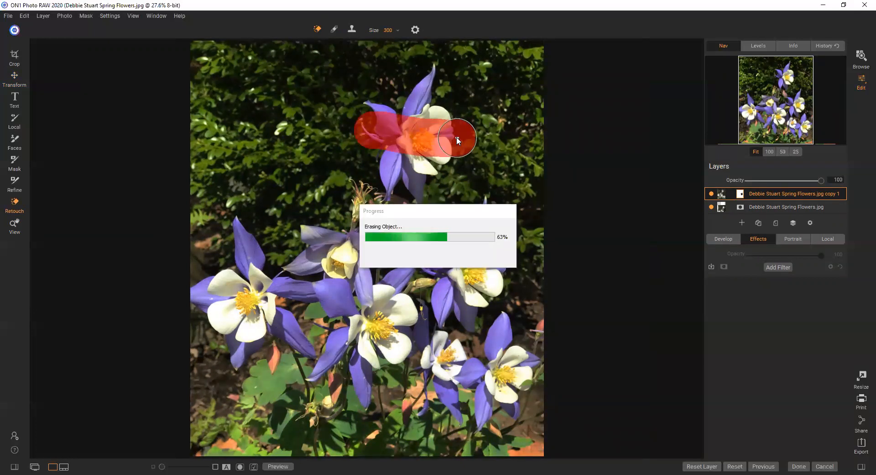
mouse_move(434, 78)
mouse_down()
mouse_move(439, 102)
mouse_move(397, 135)
mouse_move(372, 116)
mouse_move(420, 98)
mouse_up()
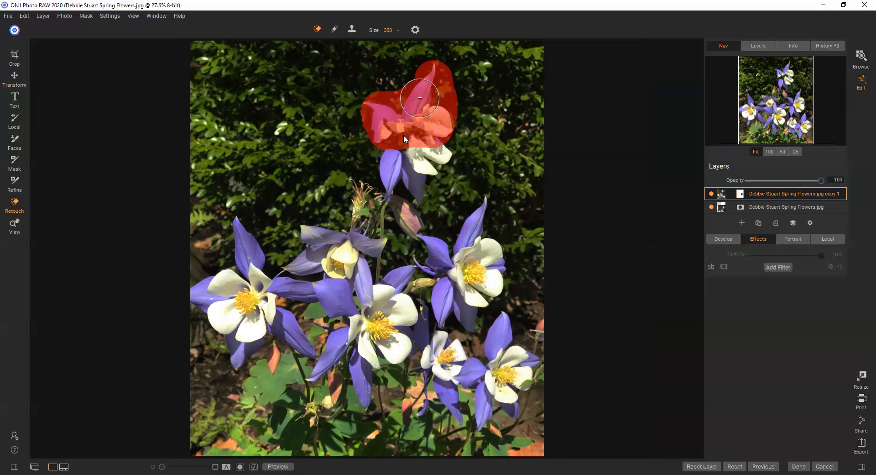
mouse_move(440, 149)
mouse_down()
mouse_move(414, 178)
mouse_move(386, 177)
mouse_move(400, 145)
mouse_move(434, 126)
mouse_move(395, 128)
mouse_up()
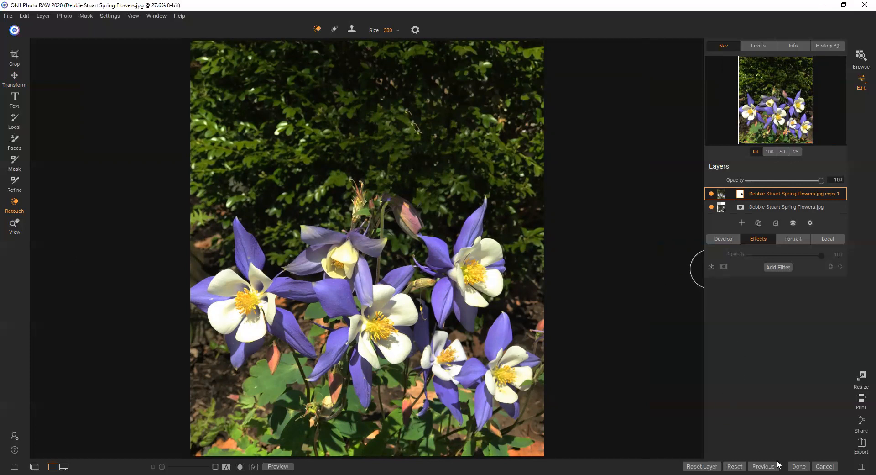
- Discard the spring flowers edits and open Pix 001 Beach.jpg for editing
click(830, 466)
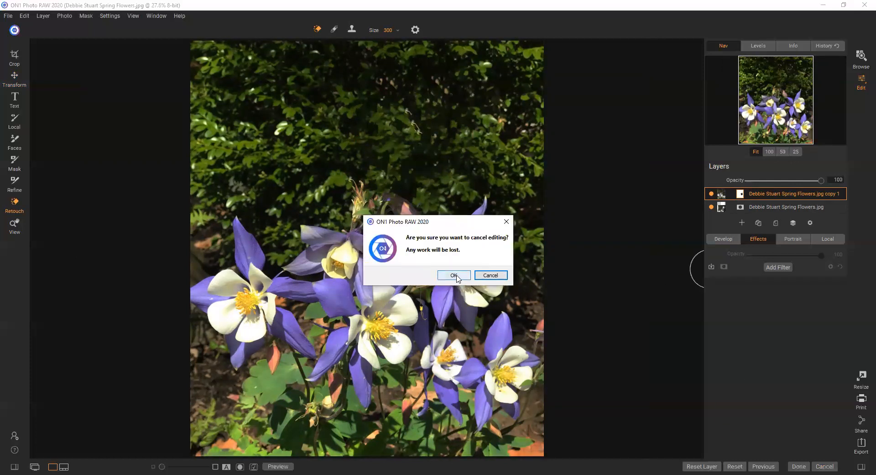
click(455, 276)
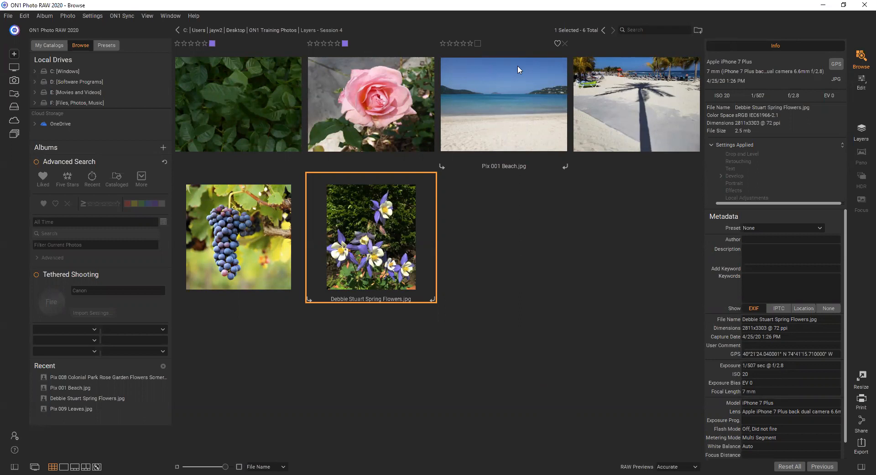
double_click(519, 106)
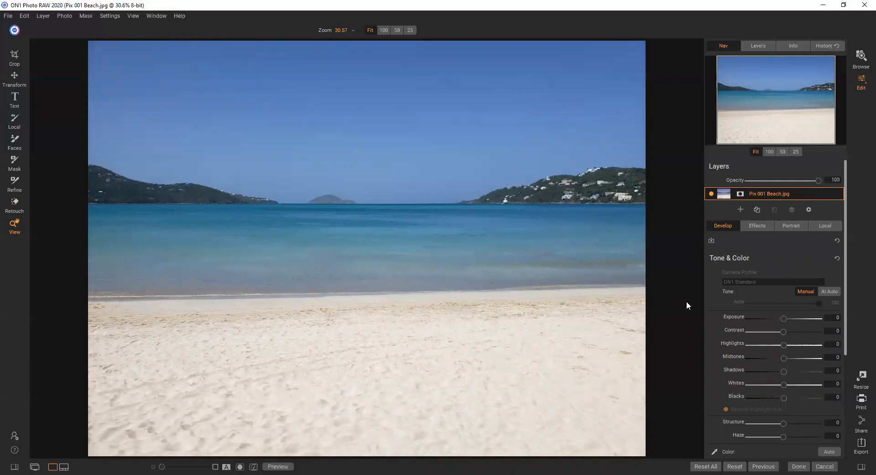
- Raise the beach photo's exposure to 0.3 and add Palm Tree Shadow.jpg as a layer above it
click(785, 318)
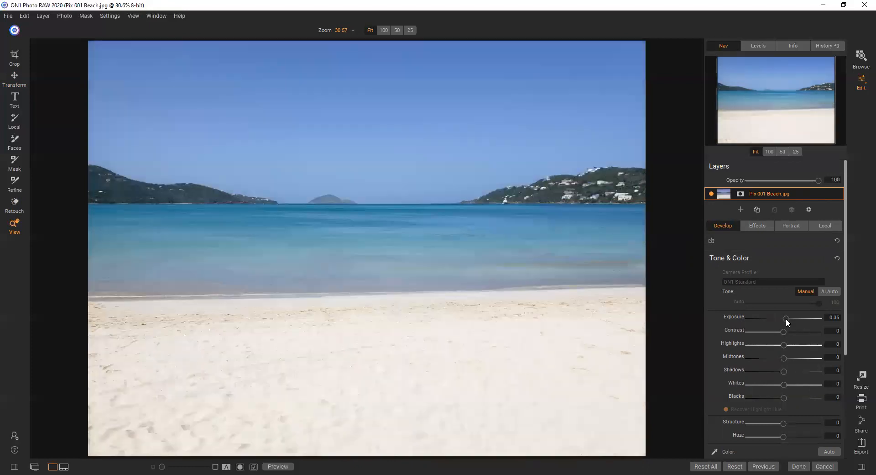
click(785, 318)
click(739, 209)
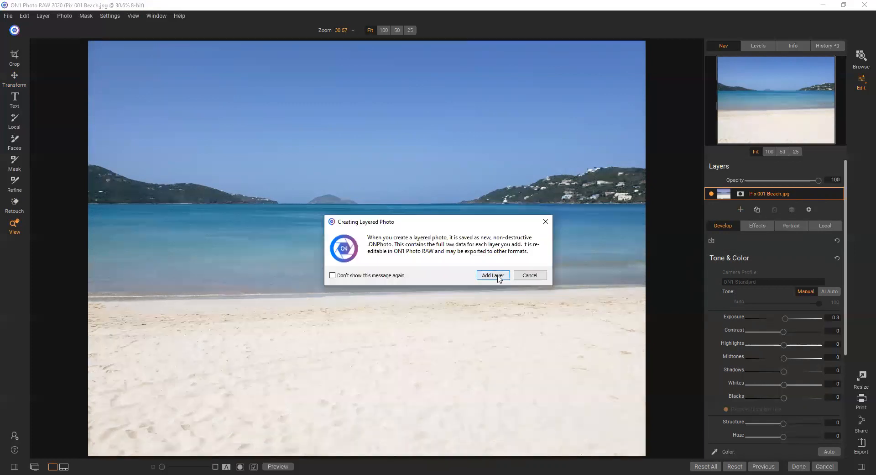
click(493, 275)
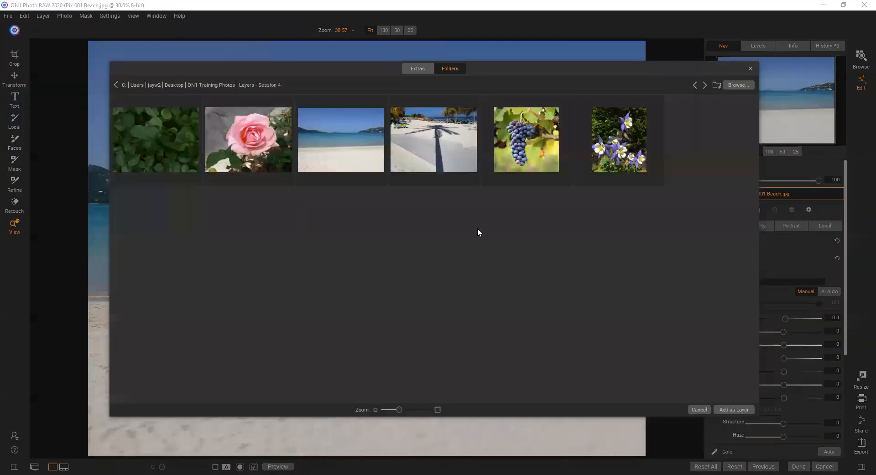
click(438, 138)
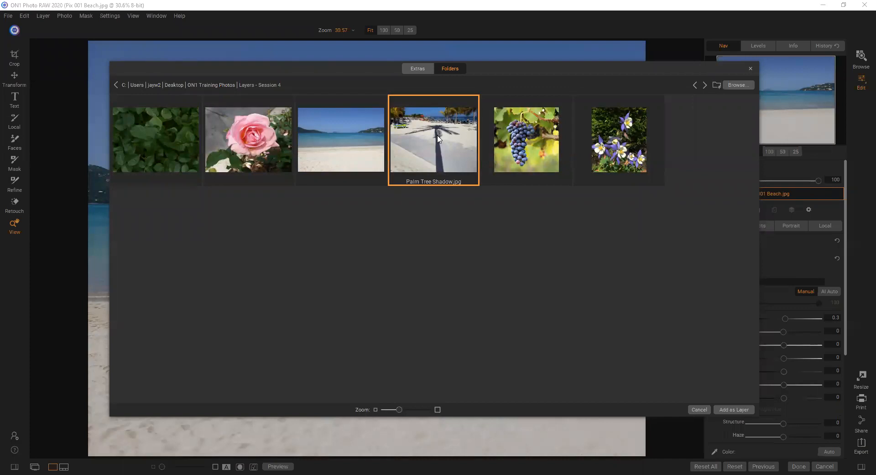
double_click(438, 139)
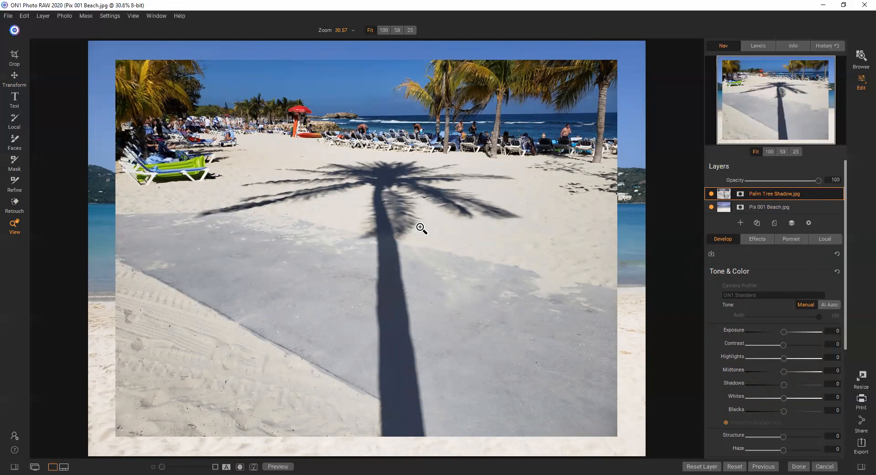
- Move the Palm Tree Shadow layer down over the sand and rename the background layer Beach
click(14, 76)
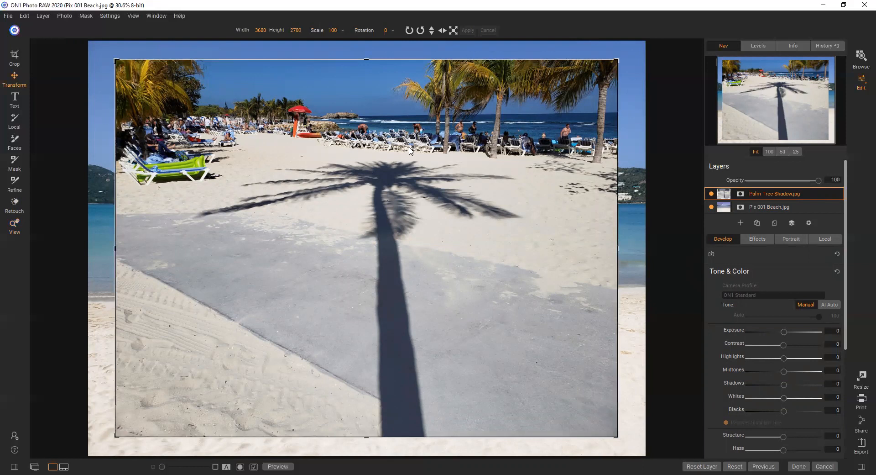
drag(408, 139, 403, 329)
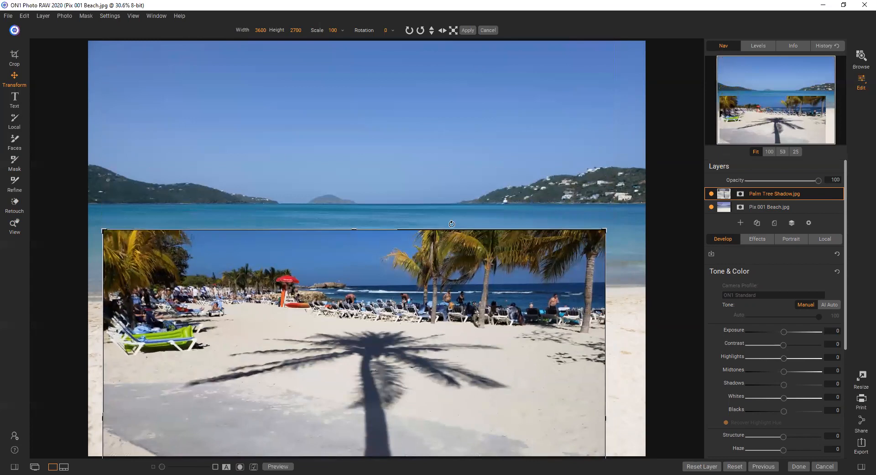
double_click(760, 206)
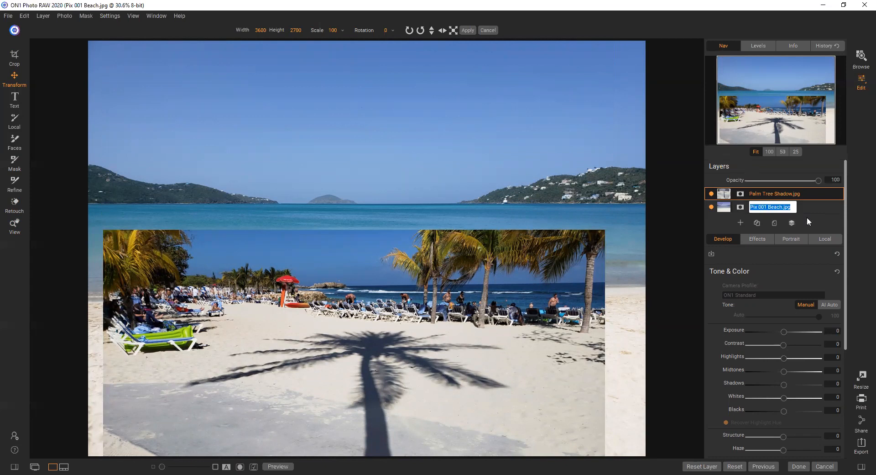
text(Beach)
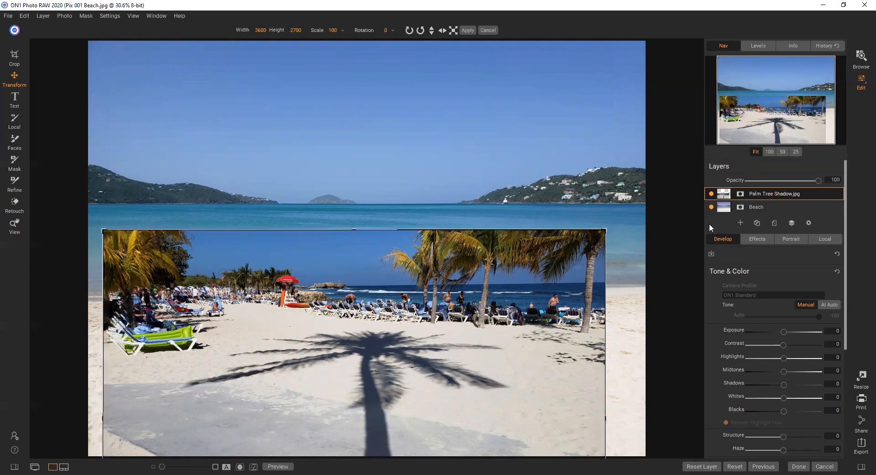
- Fine-tune the palm shadow's position on the sand with its layer opacity reduced to 35, and restore the opacity to 100
mouse_move(424, 284)
mouse_down()
mouse_move(448, 218)
mouse_move(438, 282)
mouse_move(430, 283)
mouse_move(438, 283)
mouse_up()
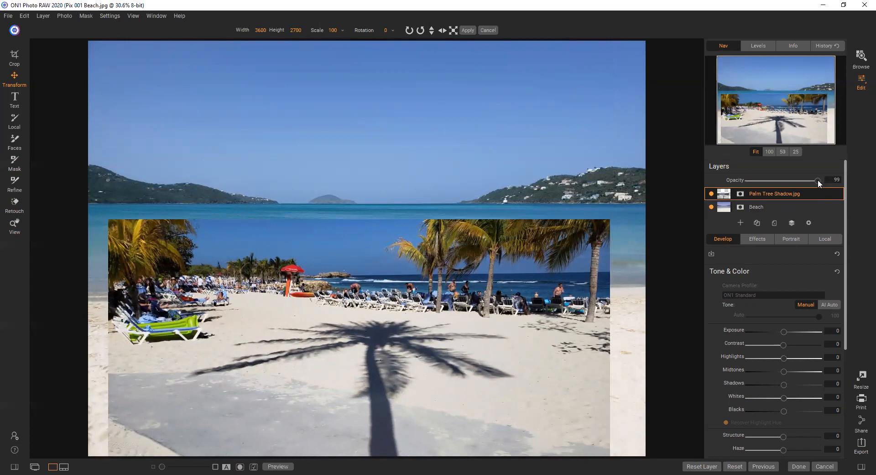
drag(817, 182, 773, 182)
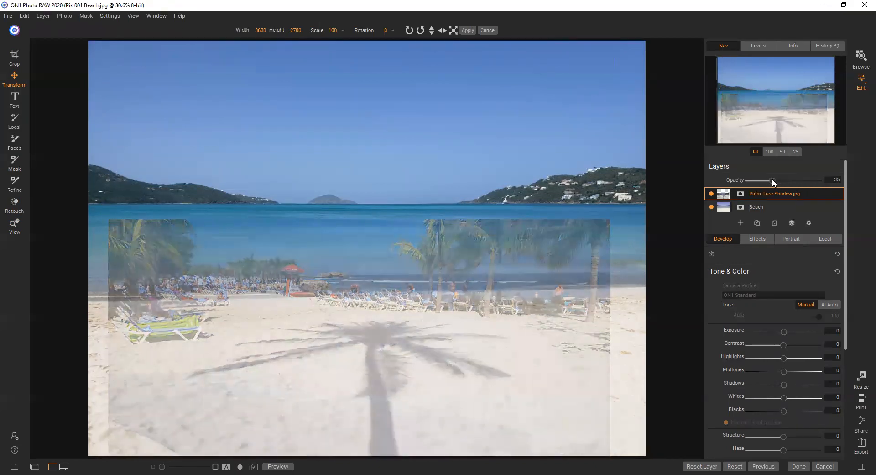
mouse_move(446, 338)
mouse_down()
mouse_move(451, 385)
mouse_move(451, 292)
mouse_move(446, 350)
mouse_up()
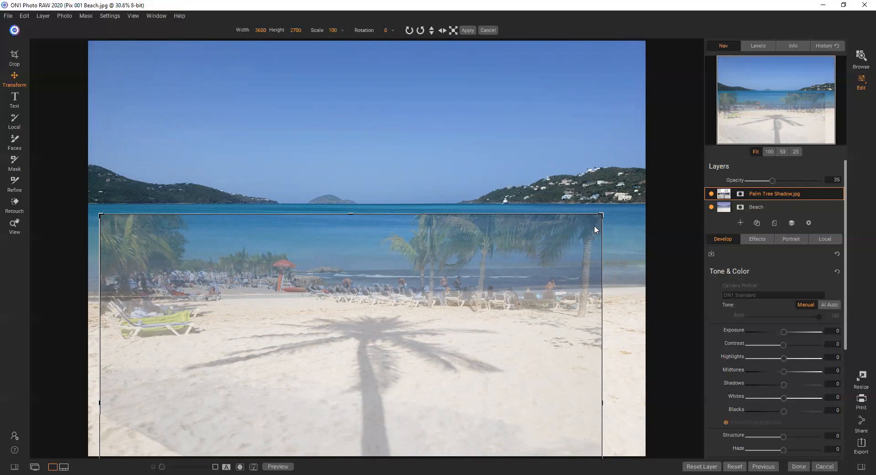
drag(410, 299, 417, 298)
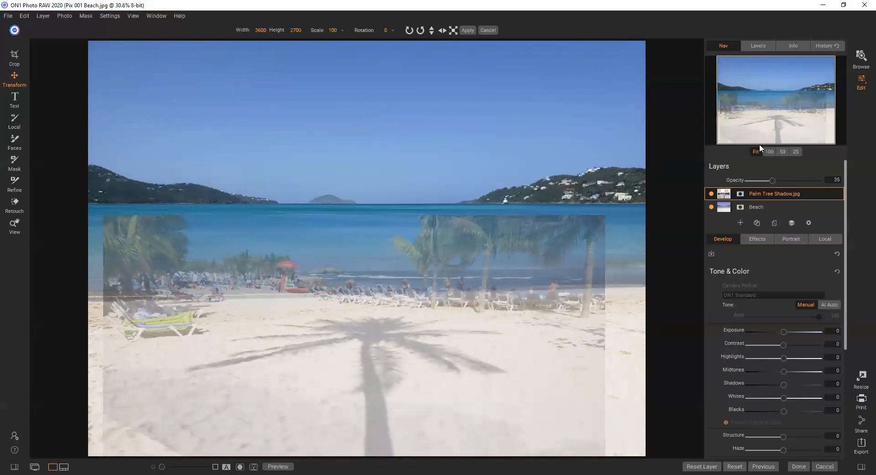
drag(773, 180, 833, 184)
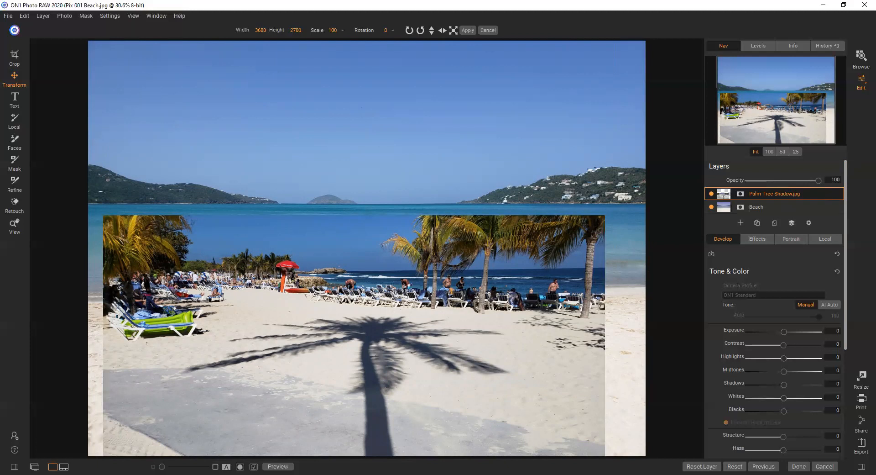
- Mask out everything around the palm shadow on its layer with the masking brush in Paint Out mode at size 300
click(17, 164)
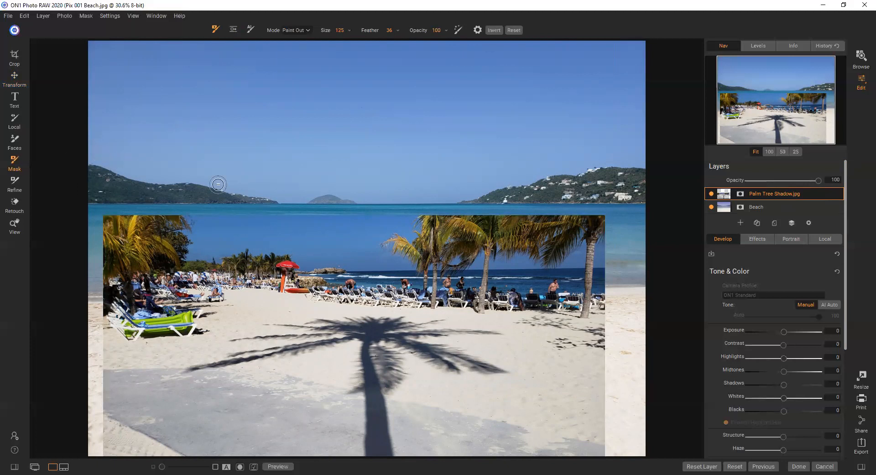
key(])
key(])
key(])
key(])
key(])
key(])
key(])
mouse_move(408, 407)
mouse_down()
mouse_move(412, 446)
mouse_move(600, 448)
mouse_move(462, 418)
mouse_move(420, 397)
mouse_move(615, 408)
mouse_move(598, 347)
mouse_move(600, 247)
mouse_move(548, 231)
mouse_move(172, 222)
mouse_move(504, 217)
mouse_move(170, 243)
mouse_move(88, 225)
mouse_move(307, 258)
mouse_move(411, 258)
mouse_move(395, 279)
mouse_move(363, 288)
mouse_move(291, 288)
mouse_move(209, 319)
mouse_move(105, 317)
mouse_move(109, 271)
mouse_move(255, 285)
mouse_move(156, 302)
mouse_move(209, 264)
mouse_up()
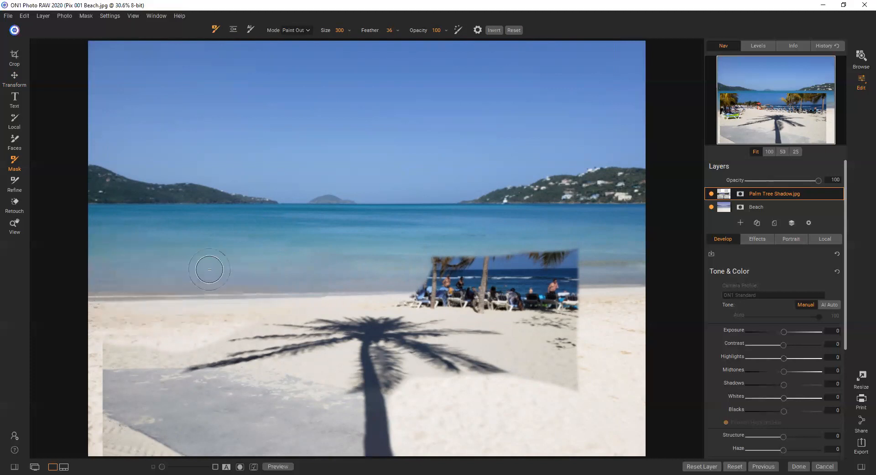
mouse_move(394, 292)
mouse_down()
mouse_move(519, 301)
mouse_move(550, 328)
mouse_move(566, 388)
mouse_move(575, 265)
mouse_move(436, 256)
mouse_move(503, 271)
mouse_move(553, 295)
mouse_move(562, 314)
mouse_move(555, 327)
mouse_move(525, 343)
mouse_move(528, 364)
mouse_move(543, 357)
mouse_move(531, 319)
mouse_move(477, 300)
mouse_up()
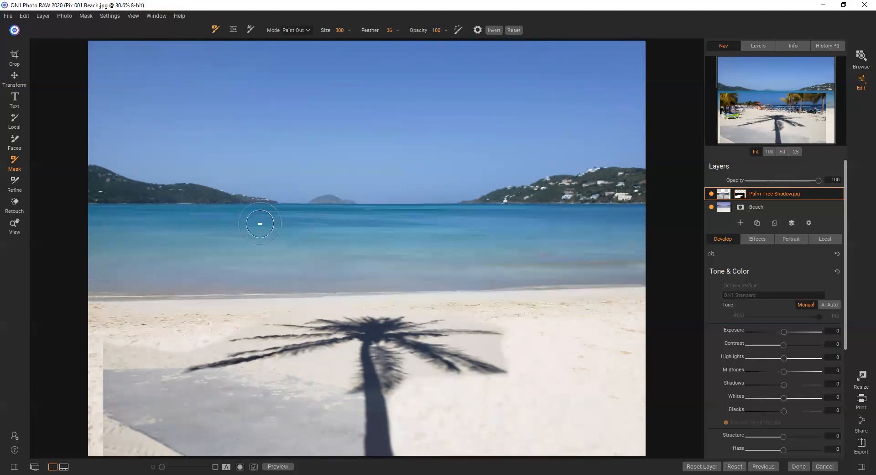
mouse_move(166, 346)
mouse_down()
mouse_move(165, 392)
mouse_move(196, 401)
mouse_move(320, 375)
mouse_move(324, 405)
mouse_move(342, 411)
mouse_move(342, 453)
mouse_move(280, 418)
mouse_move(288, 449)
mouse_move(160, 437)
mouse_move(186, 421)
mouse_move(260, 420)
mouse_move(109, 447)
mouse_move(101, 434)
mouse_move(142, 418)
mouse_move(131, 331)
mouse_move(109, 425)
mouse_up()
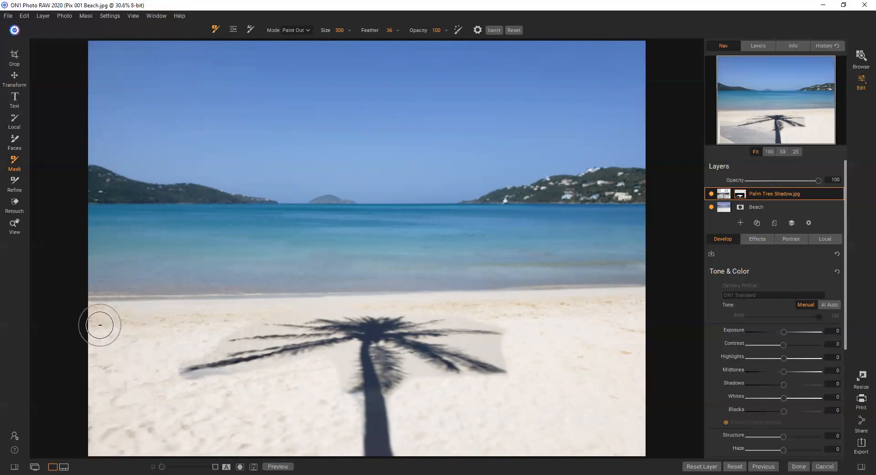
- Trim the mask above the palm shadow with the layer's exposure lowered to -2.6, and set the exposure to 0.55 to match the sand
click(783, 331)
drag(783, 331, 763, 327)
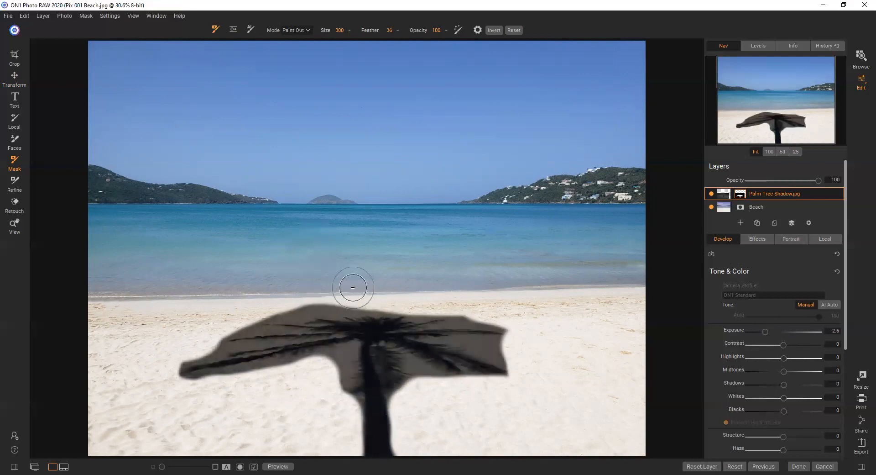
mouse_move(348, 287)
mouse_down()
mouse_move(281, 299)
mouse_move(268, 291)
mouse_up()
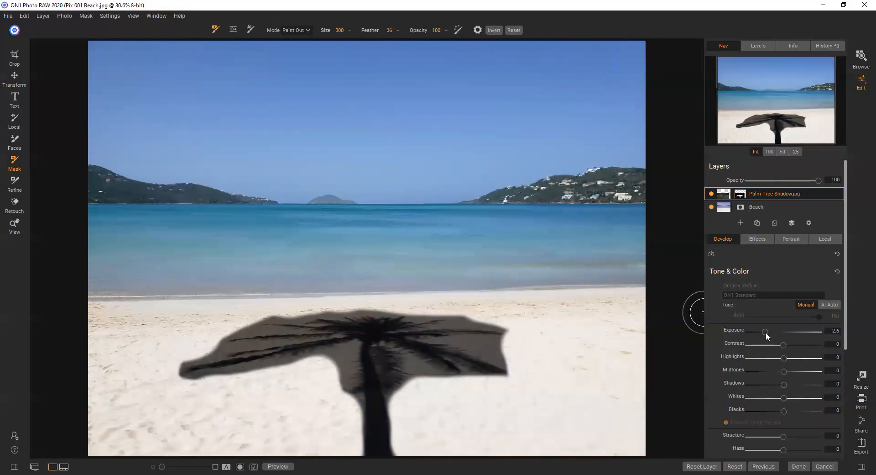
drag(766, 331, 786, 329)
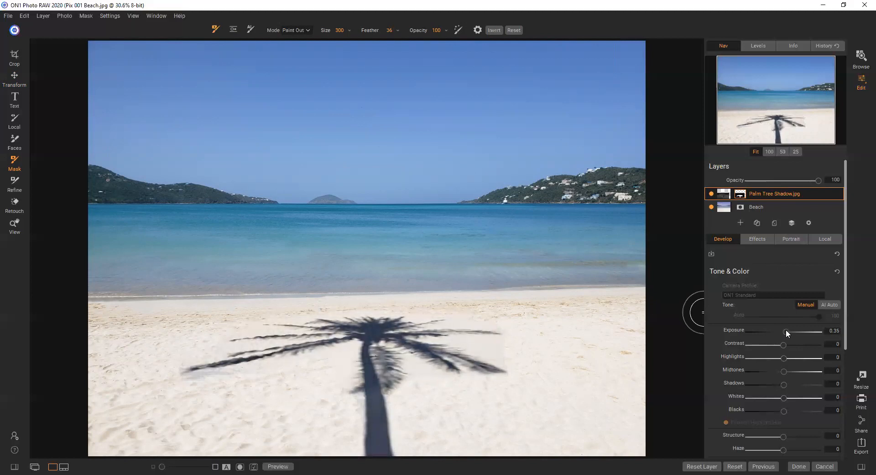
drag(787, 329, 787, 330)
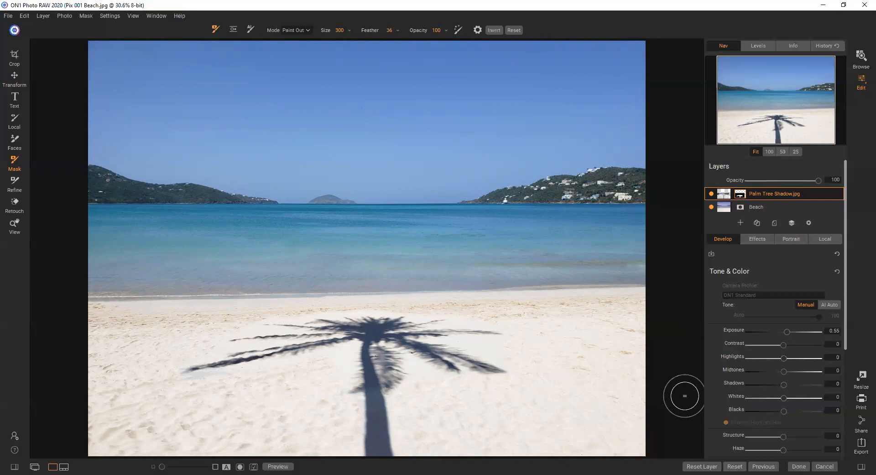
- Create a new stamped layer from the palm shadow and beach layers
right_click(782, 194)
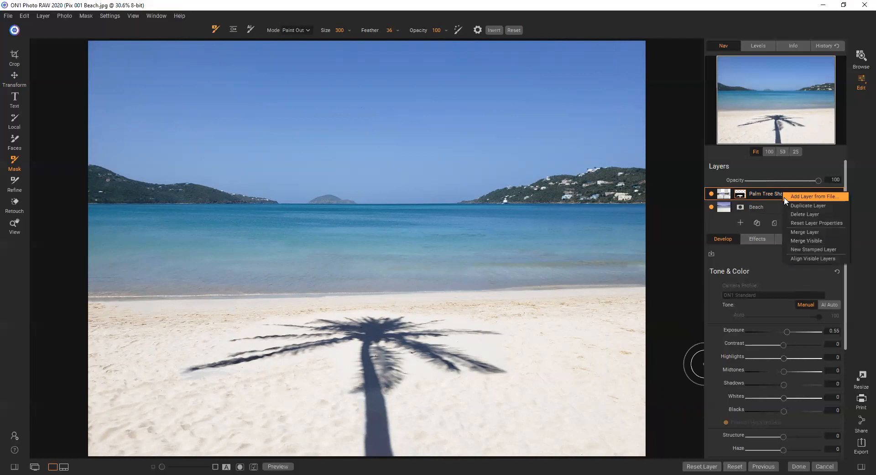
click(812, 249)
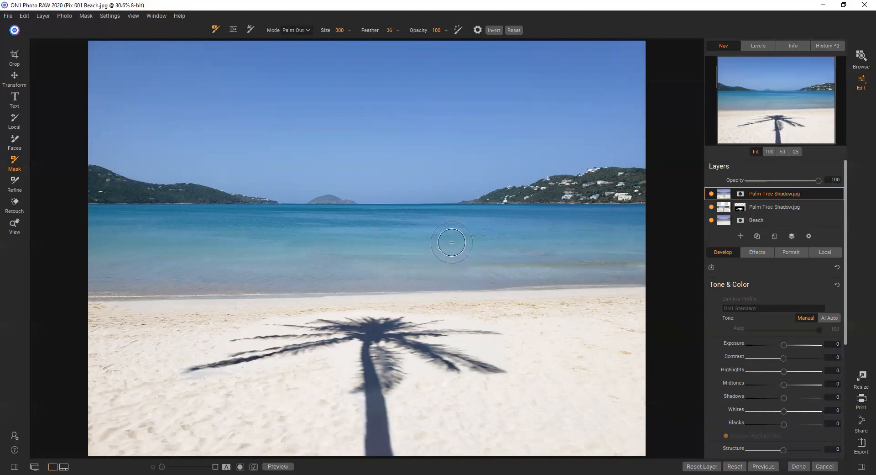
- Add skies24.jpg as a new layer from the Skies folder under Textures in the ON1 Extras
click(740, 236)
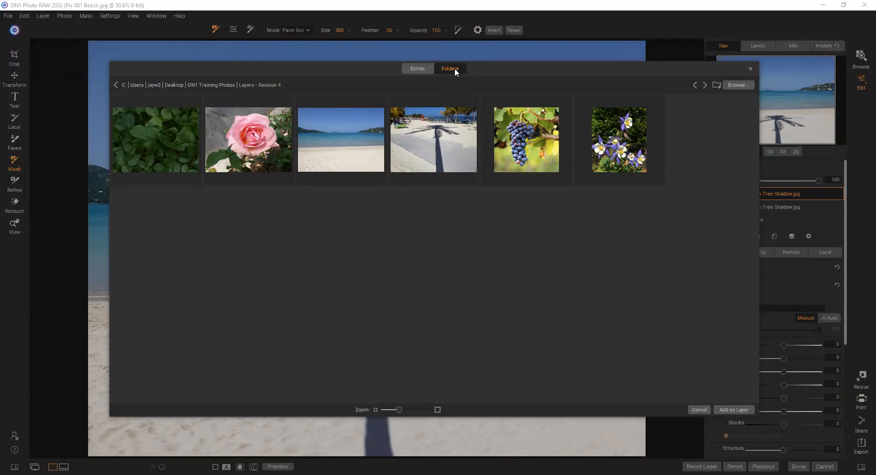
click(416, 69)
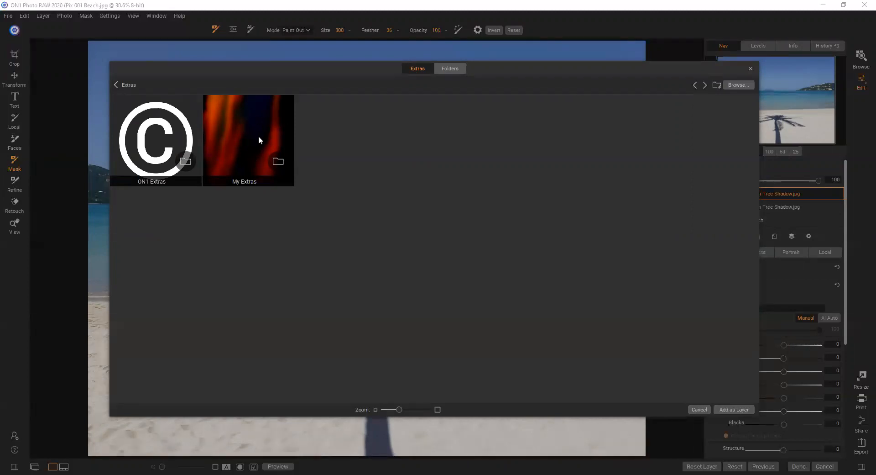
click(155, 136)
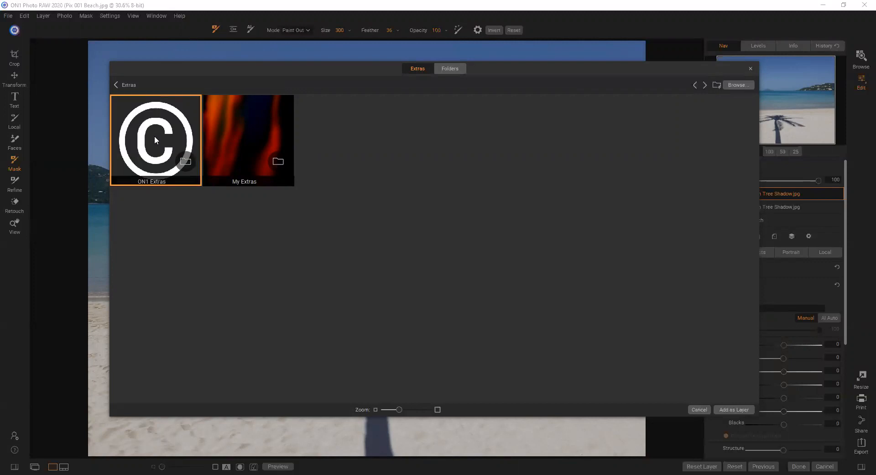
double_click(154, 136)
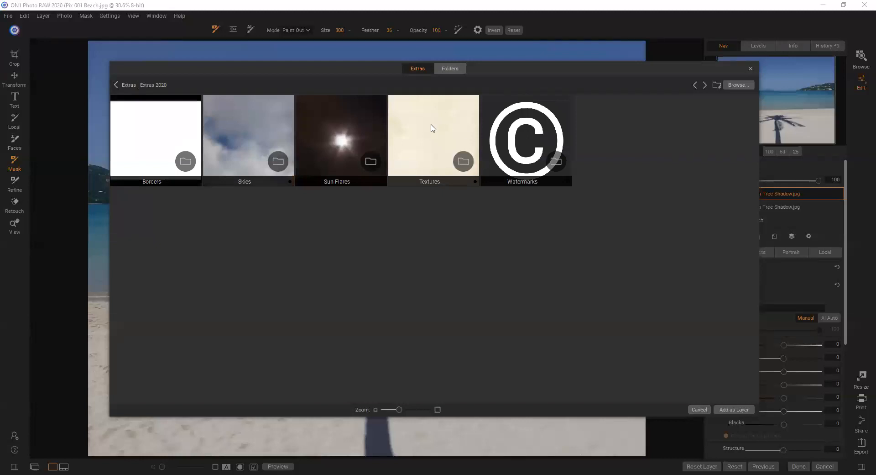
click(433, 128)
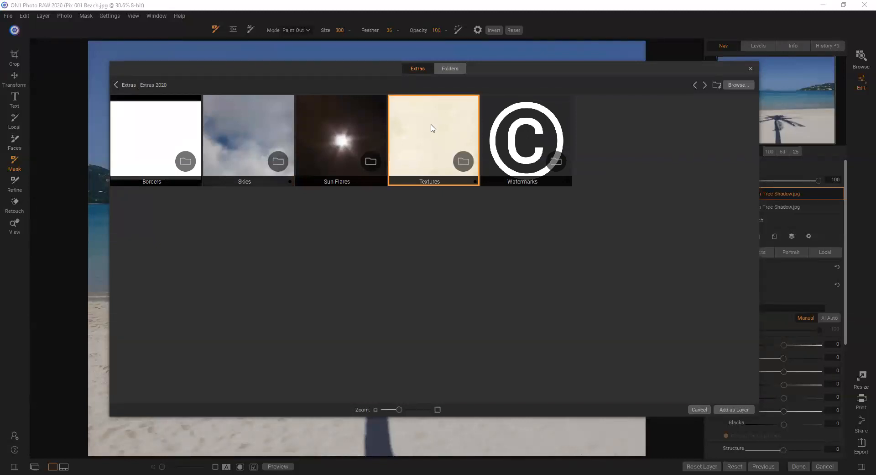
double_click(433, 127)
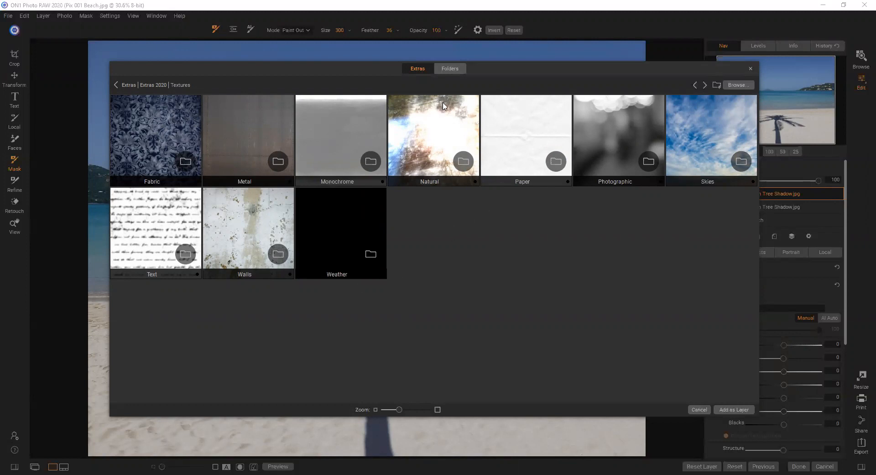
click(706, 123)
click(744, 160)
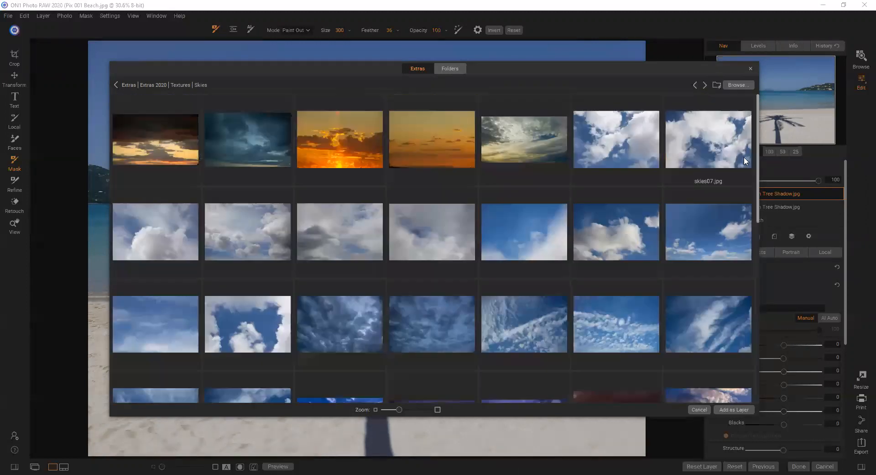
drag(757, 126, 765, 174)
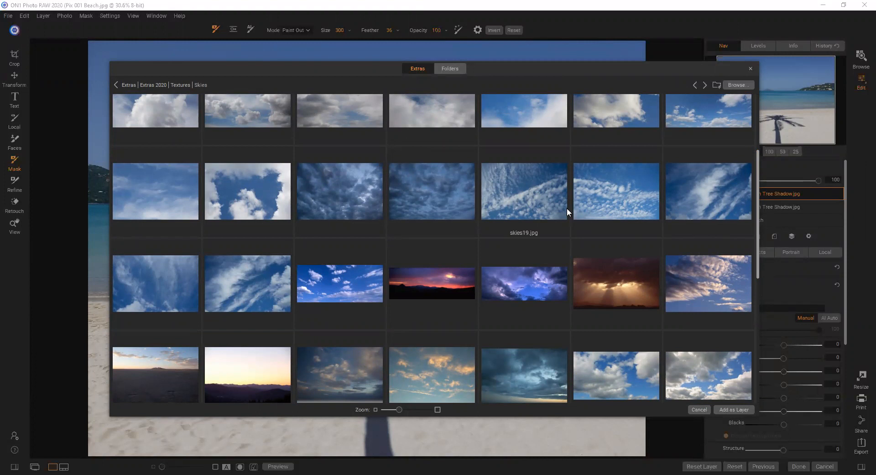
click(338, 288)
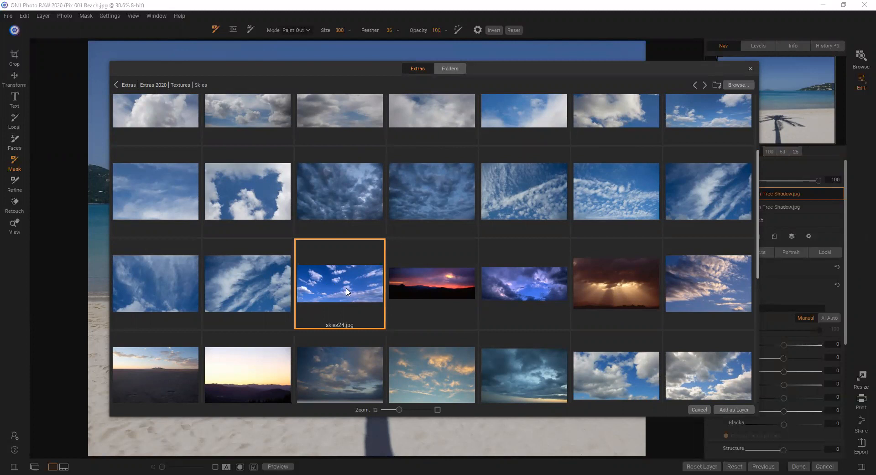
click(731, 410)
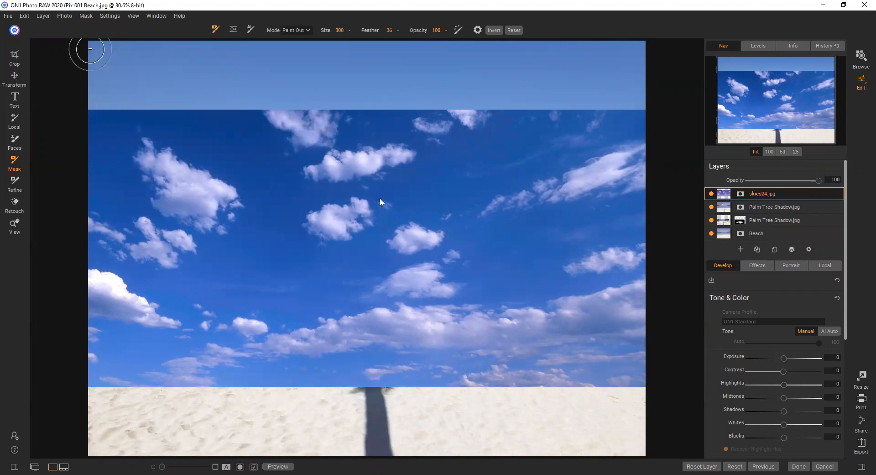
- Move the skies24.jpg image up over the beach photo's sky and place its layer beneath the stamped Palm Tree Shadow layer
key(v)
drag(381, 202, 381, 131)
drag(382, 32, 379, 95)
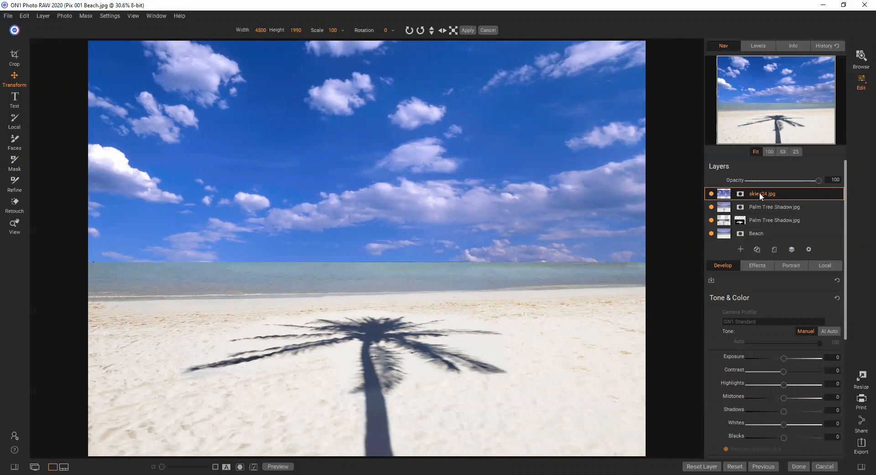
drag(760, 193, 761, 207)
drag(762, 209, 761, 209)
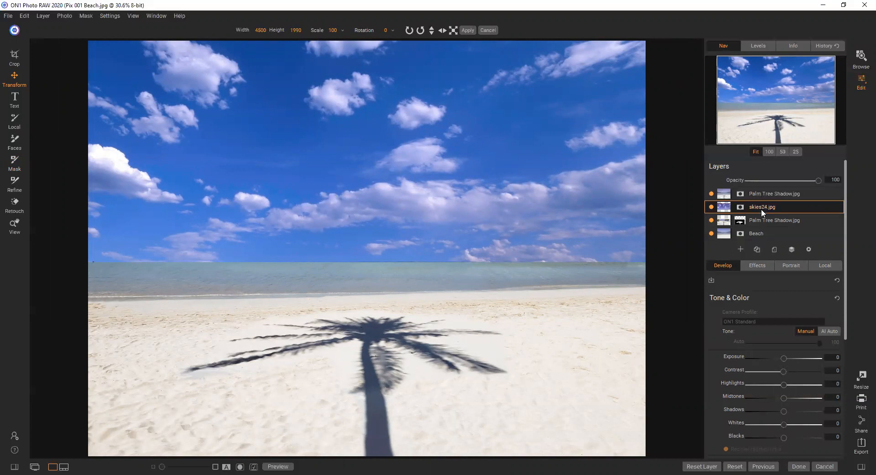
click(759, 207)
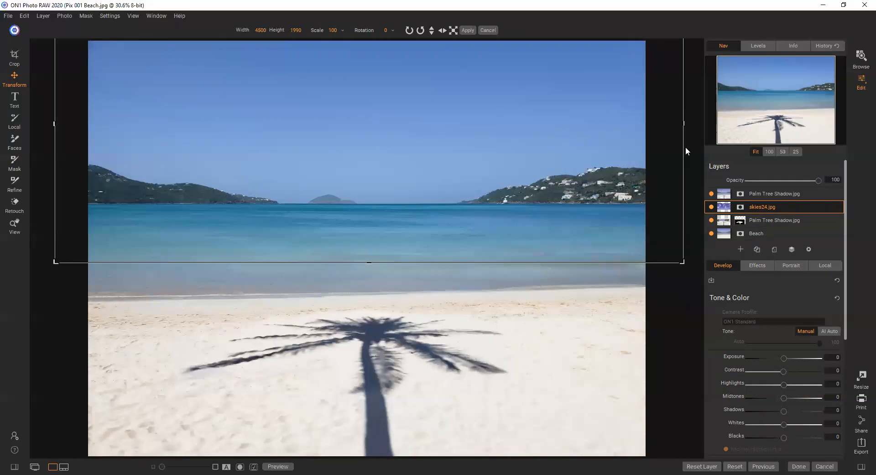
- Align the new sky's lower edge with the horizon while the stamped layer's opacity is reduced to 36, and restore that opacity to 100
click(767, 196)
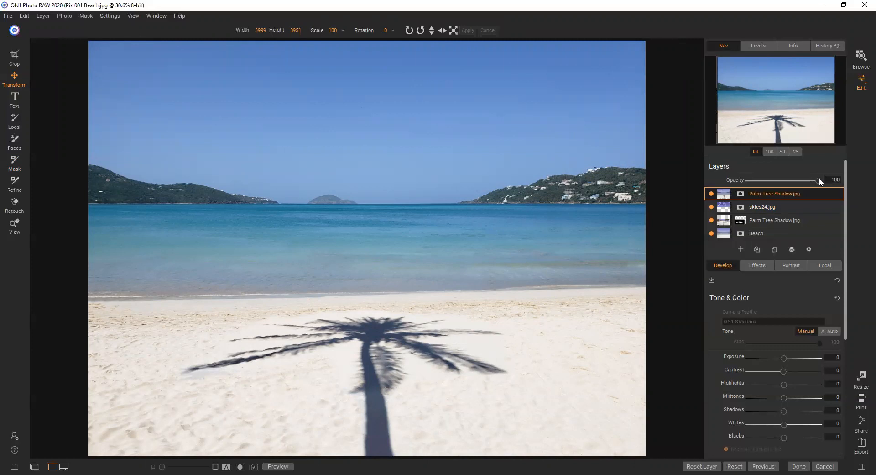
drag(819, 181, 777, 179)
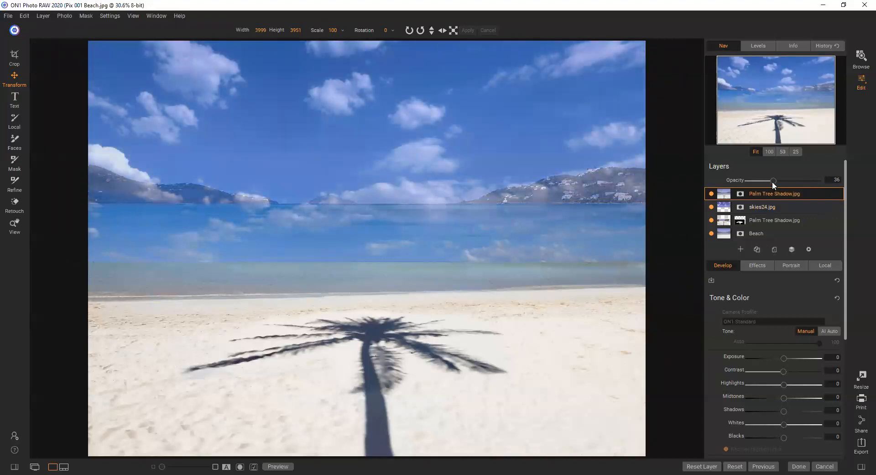
click(756, 207)
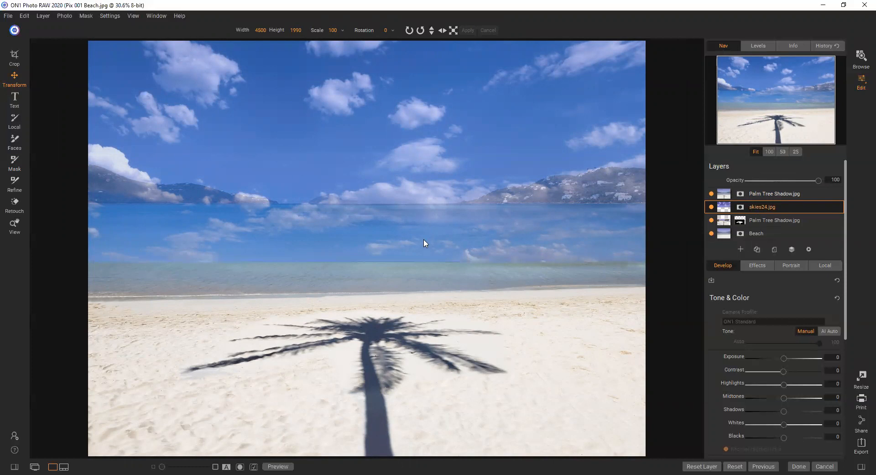
drag(425, 242, 428, 160)
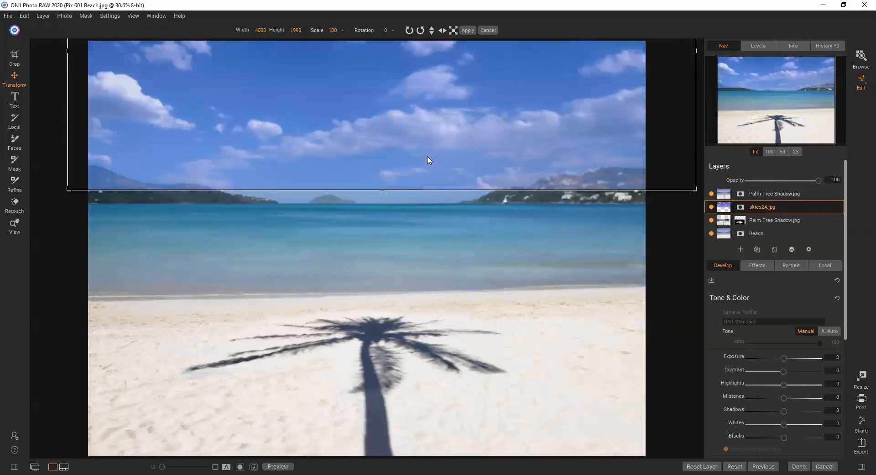
drag(423, 217, 419, 303)
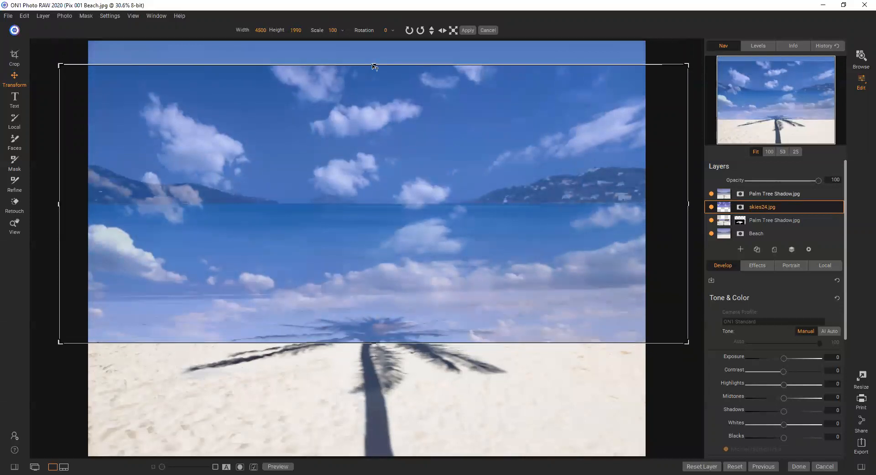
mouse_move(374, 66)
mouse_down()
mouse_move(374, 53)
mouse_move(375, 67)
mouse_up()
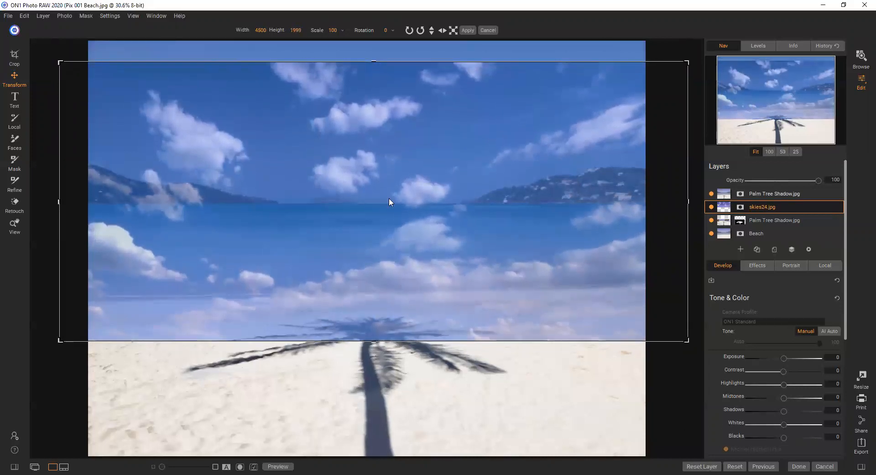
drag(429, 245, 422, 106)
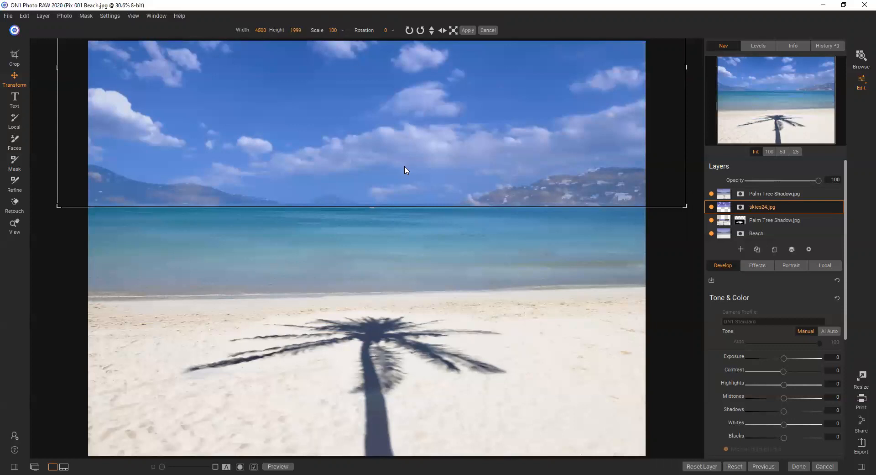
click(767, 196)
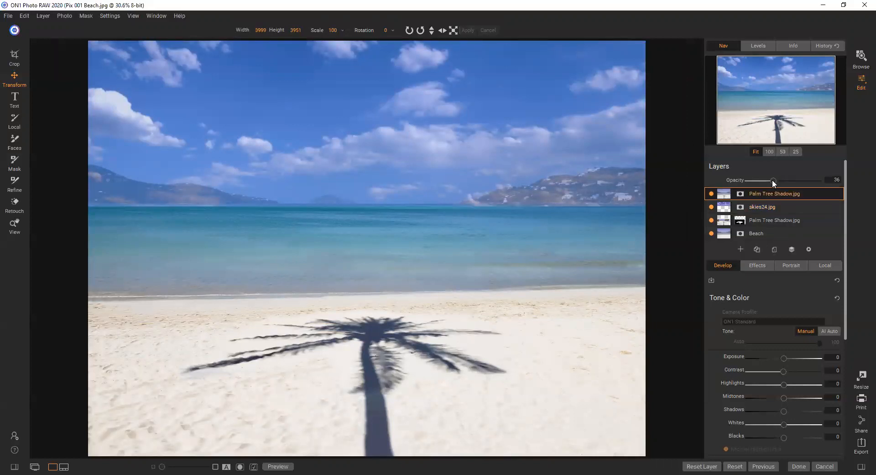
drag(773, 180, 834, 182)
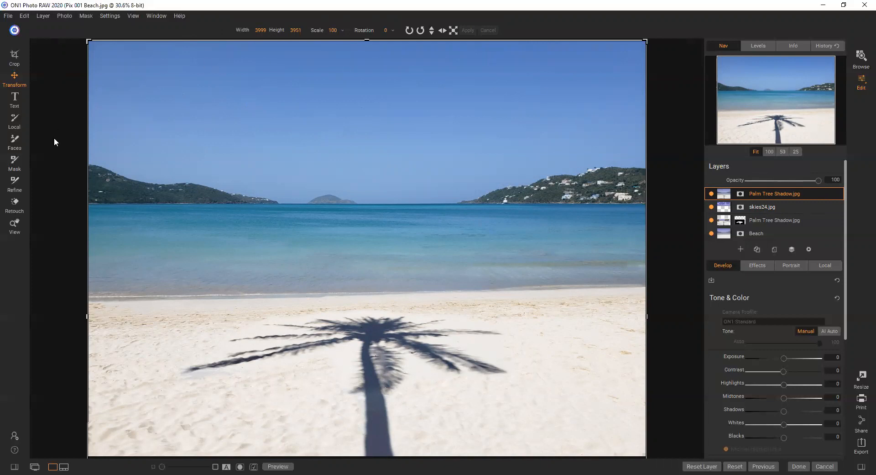
- Mask out the original sky on the stamped layer with the AI Quick Mask, marking the sky as Drop and the hills, water and beach as Keep
click(15, 163)
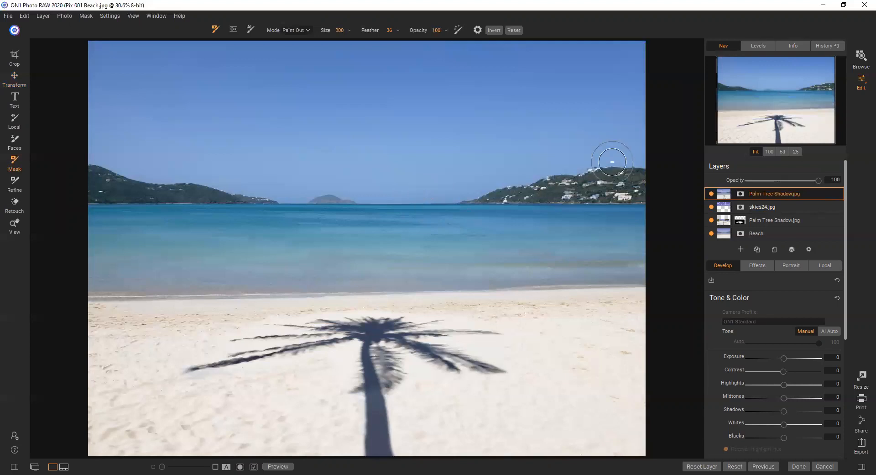
click(251, 30)
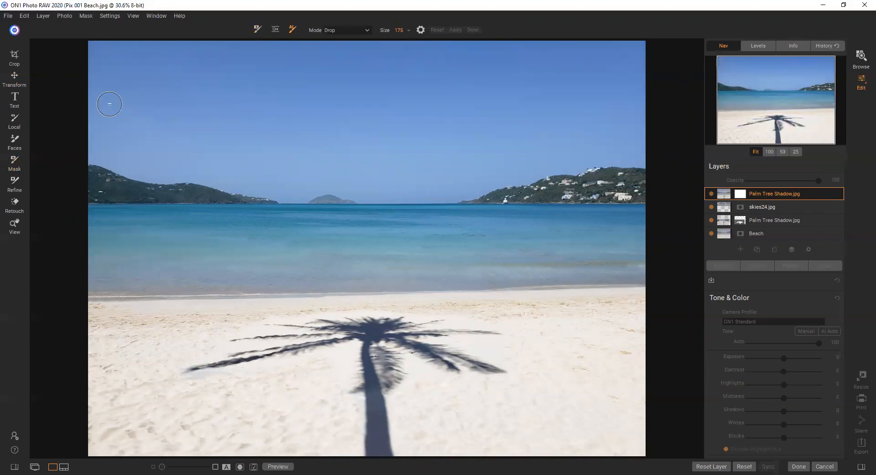
mouse_move(97, 142)
mouse_down()
mouse_move(249, 177)
mouse_move(363, 169)
mouse_move(417, 182)
mouse_move(614, 132)
mouse_move(630, 57)
mouse_move(599, 49)
mouse_move(445, 78)
mouse_move(90, 72)
mouse_move(97, 83)
mouse_move(246, 103)
mouse_move(584, 100)
mouse_up()
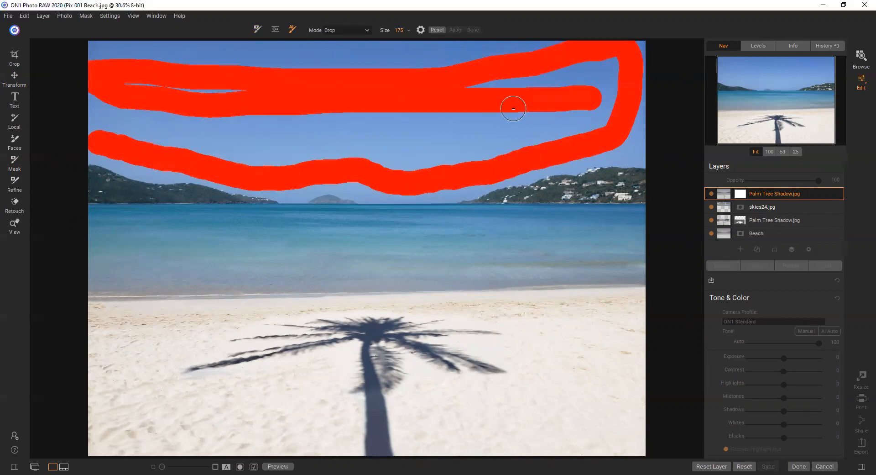
key(slash)
mouse_move(96, 185)
mouse_down()
mouse_move(269, 213)
mouse_move(286, 227)
mouse_move(323, 224)
mouse_move(330, 209)
mouse_move(346, 213)
mouse_move(363, 241)
mouse_move(460, 249)
mouse_move(473, 240)
mouse_move(460, 223)
mouse_move(470, 215)
mouse_move(590, 186)
mouse_move(633, 187)
mouse_move(639, 216)
mouse_move(591, 264)
mouse_move(445, 323)
mouse_move(289, 331)
mouse_move(131, 323)
mouse_move(78, 337)
mouse_move(144, 368)
mouse_move(480, 308)
mouse_move(590, 384)
mouse_move(412, 427)
mouse_move(151, 442)
mouse_move(139, 346)
mouse_move(157, 258)
mouse_move(392, 273)
mouse_up()
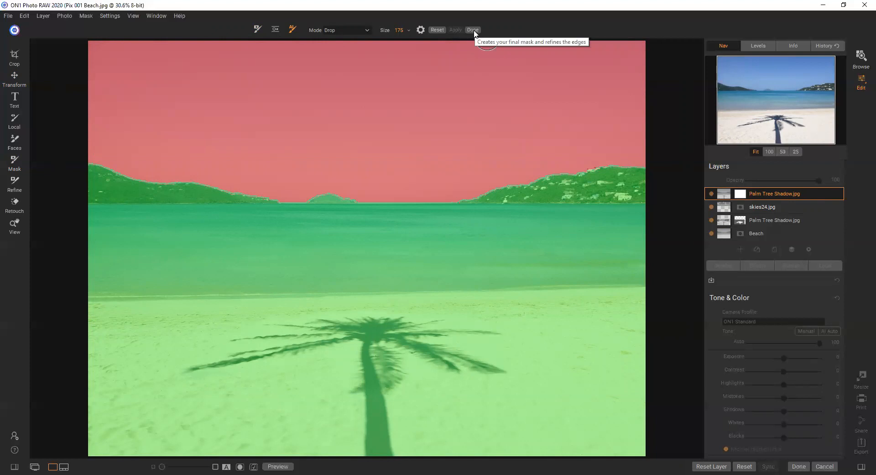
click(474, 31)
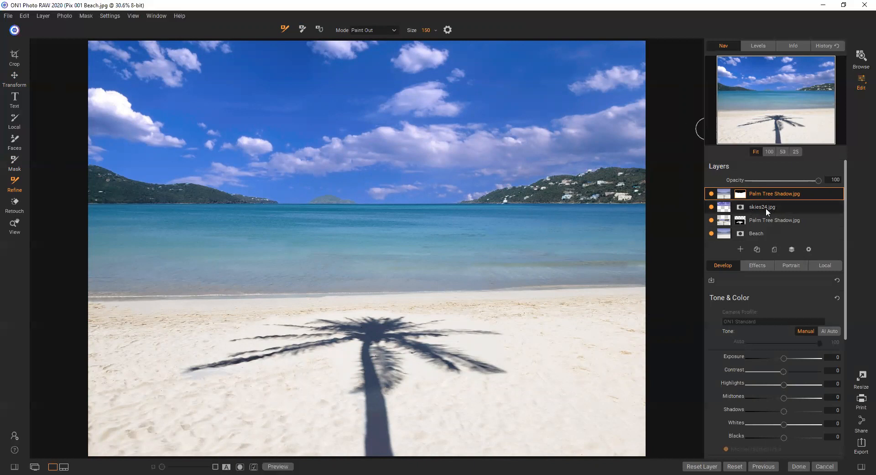
- Shift the skies24.jpg layer slightly to the left and set its exposure to 0.7
click(785, 204)
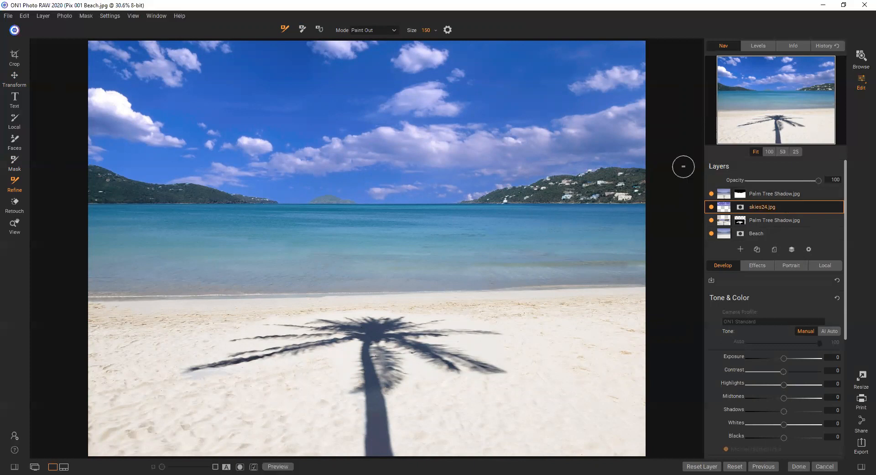
click(14, 77)
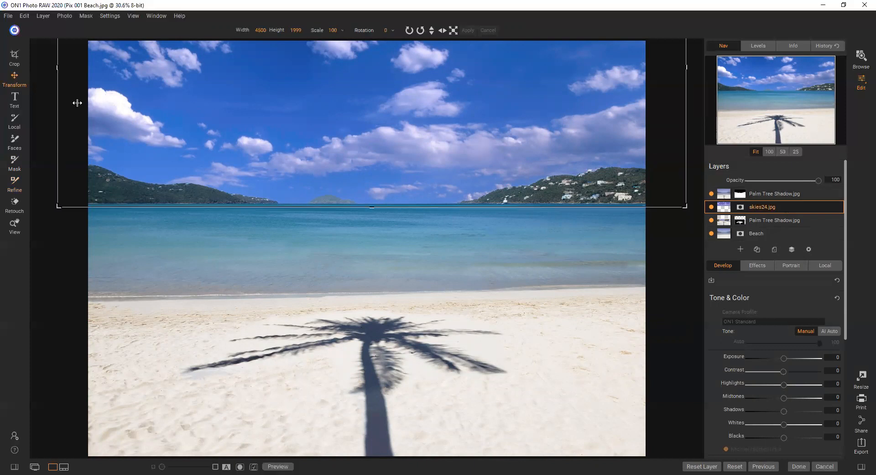
mouse_move(470, 134)
mouse_down()
mouse_move(458, 144)
mouse_move(461, 133)
mouse_move(478, 133)
mouse_move(459, 132)
mouse_up()
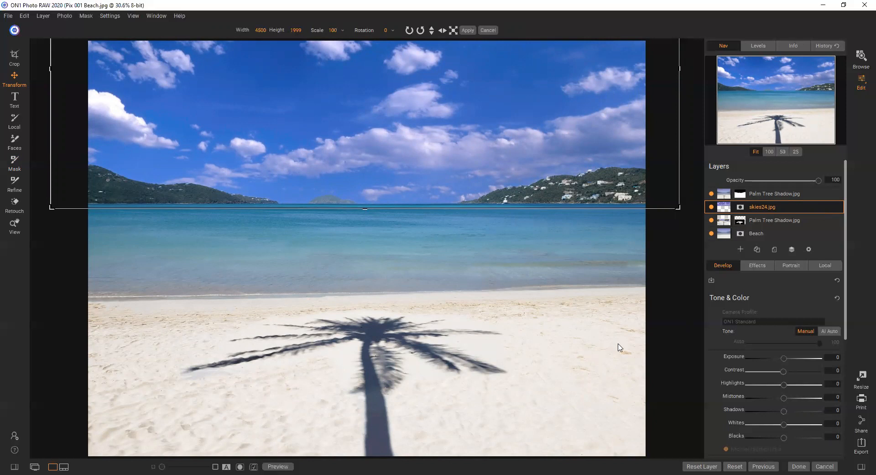
drag(784, 357, 785, 357)
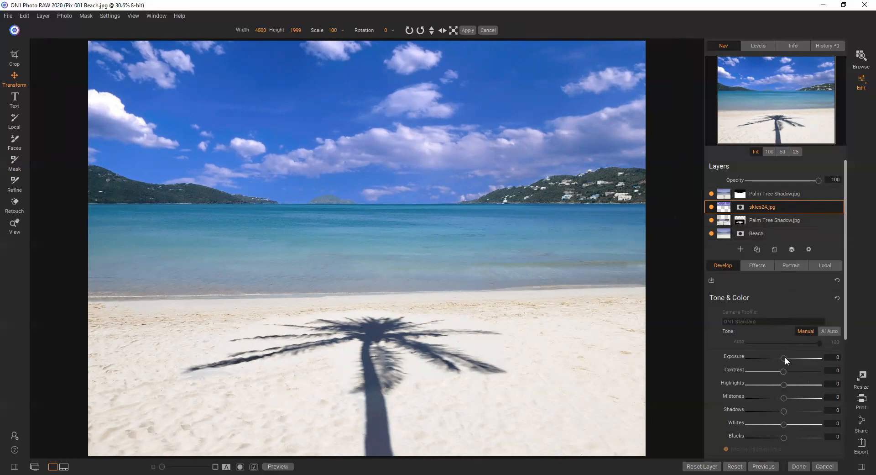
drag(785, 357, 787, 357)
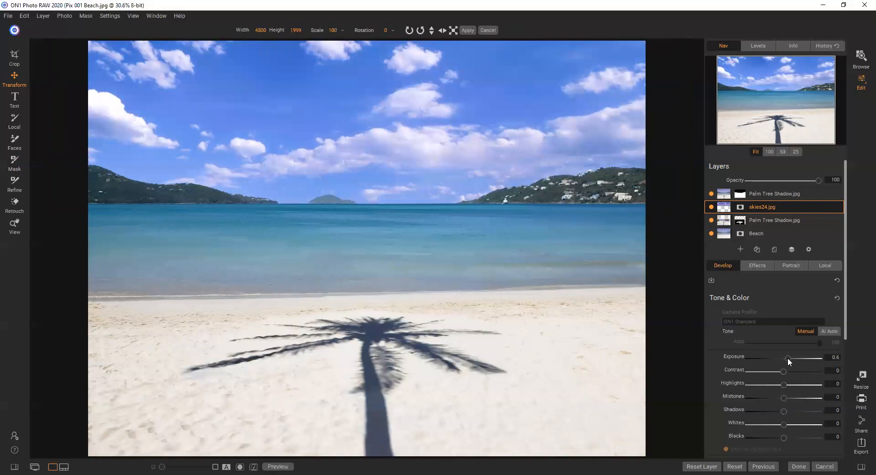
drag(788, 357, 788, 358)
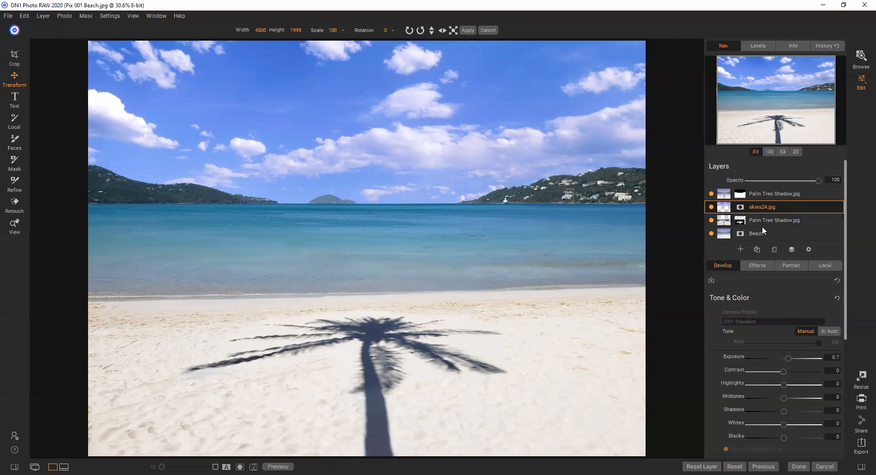
- Set the Refine Brush to size 50 in Paint Out mode for the edge of the left hillside
click(518, 255)
click(15, 184)
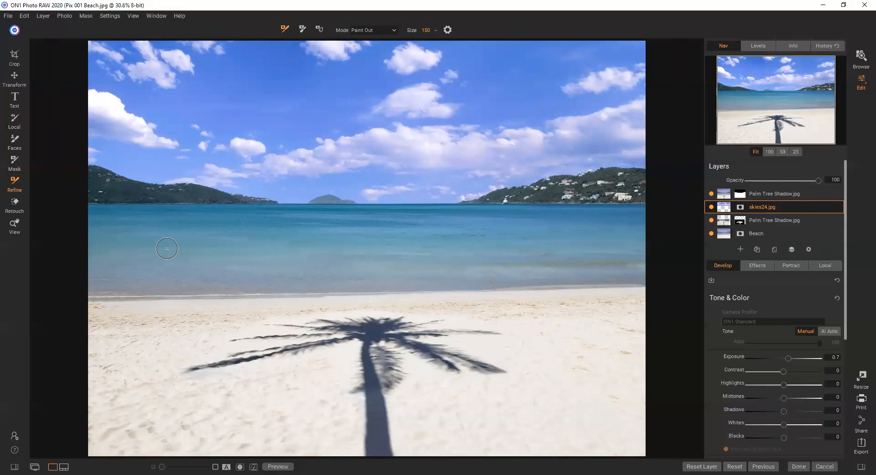
click(139, 175)
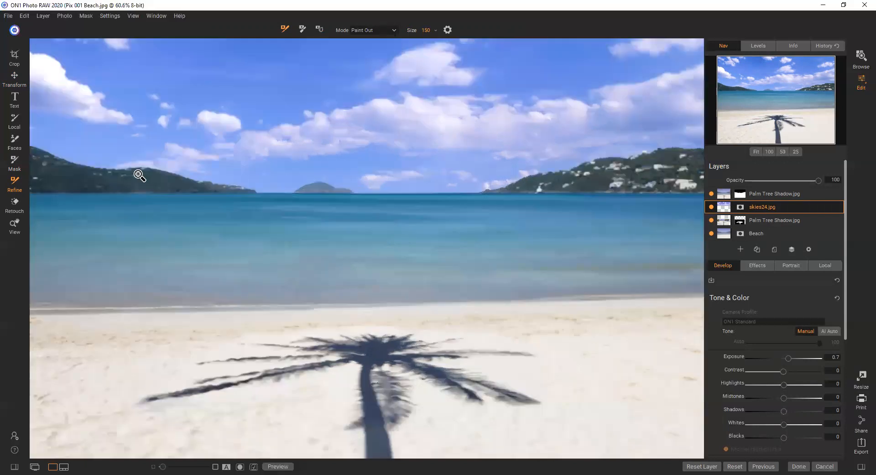
scroll(139, 175, up, 1)
scroll(319, 169, up, 3)
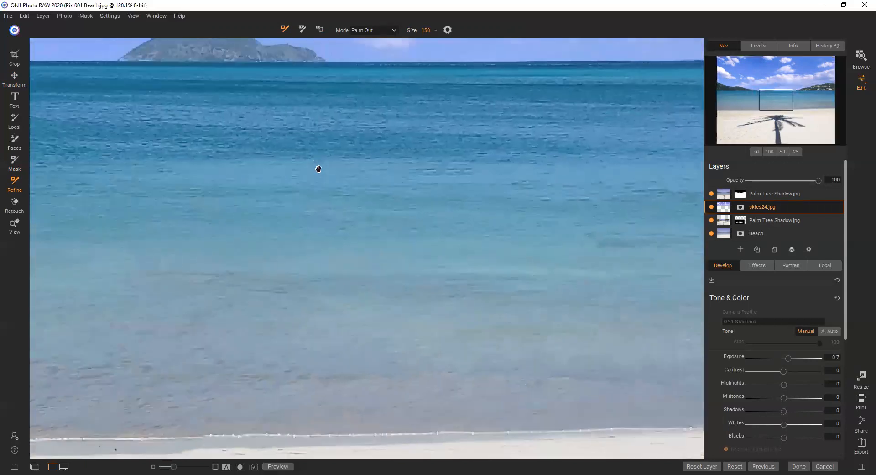
scroll(319, 169, up, 1)
drag(779, 102, 727, 92)
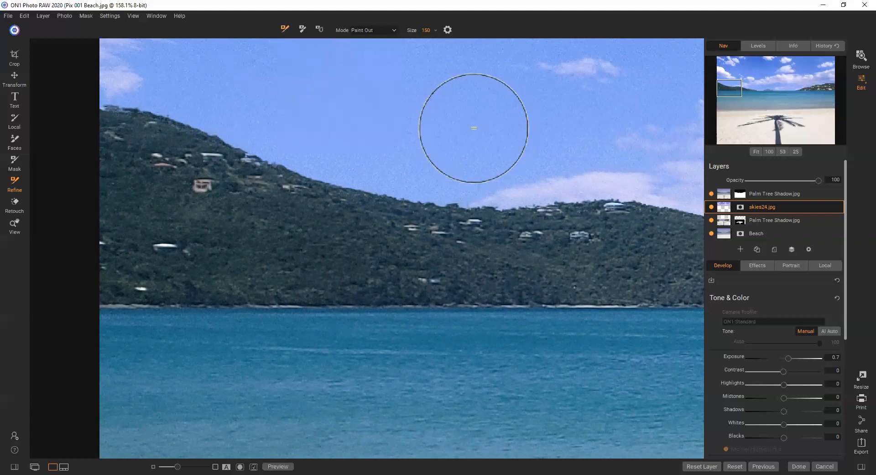
key(bracketleft)
key(bracketleft)
key(bracketleft)
key(bracketleft)
key(bracketleft)
key(bracketleft)
key(bracketleft)
key(bracketleft)
key(bracketleft)
key(bracketleft)
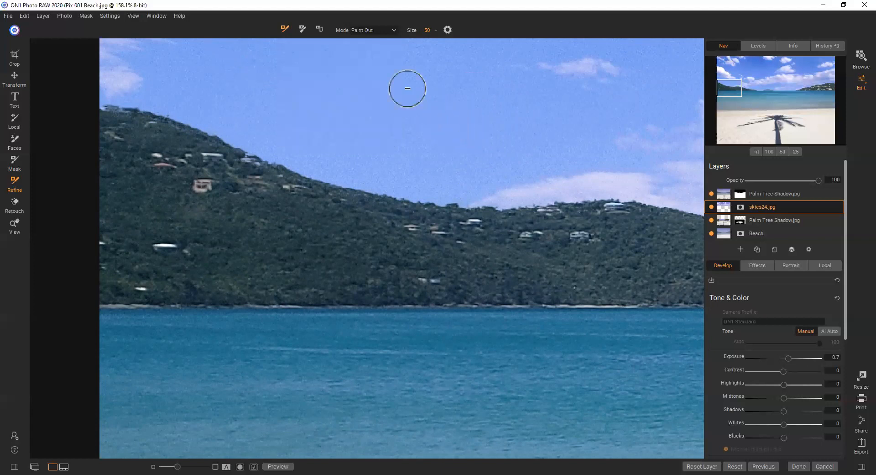
- Set the Masking Brush size to 60 with the stamped Palm Tree Shadow.jpg layer active
click(14, 164)
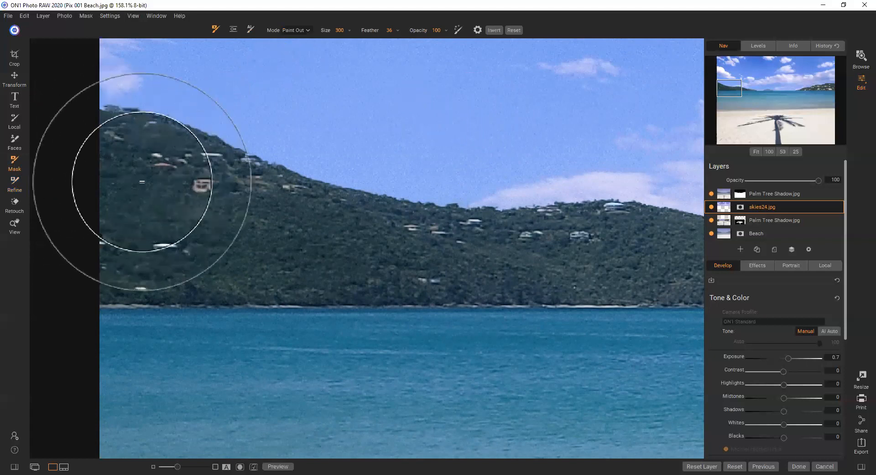
click(778, 192)
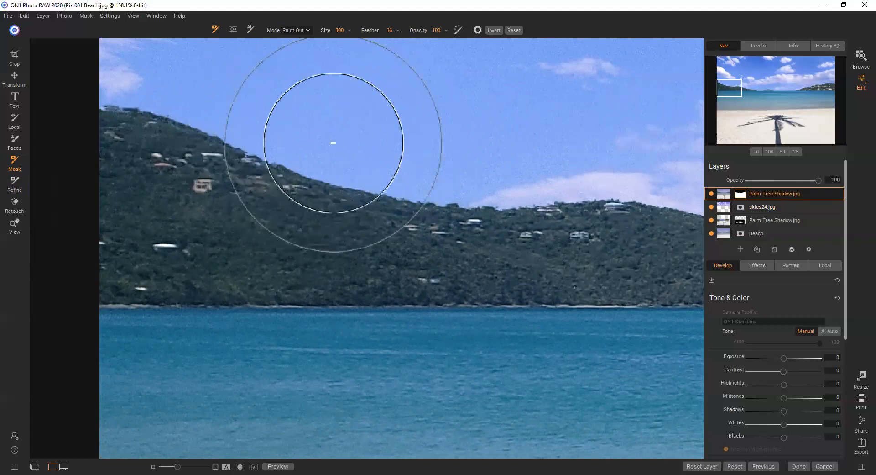
key(bracketleft)
key(bracketleft)
key(bracketleft)
key(bracketleft)
key(bracketleft)
key(bracketleft)
key(bracketleft)
key(bracketleft)
key(bracketleft)
key(bracketleft)
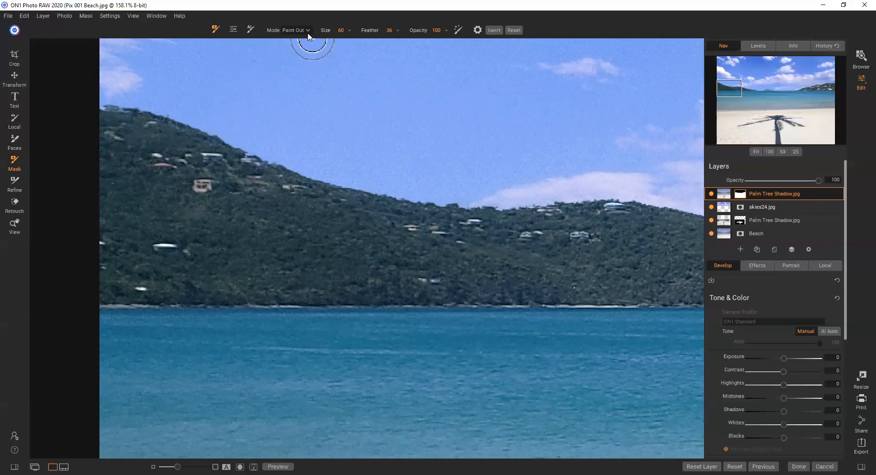
- Paint out a patch of the skies24.jpg layer above the left hillside and paint it back in
click(771, 205)
mouse_move(273, 163)
mouse_down()
mouse_move(297, 135)
mouse_move(318, 152)
mouse_move(382, 171)
mouse_move(278, 139)
mouse_move(286, 139)
mouse_up()
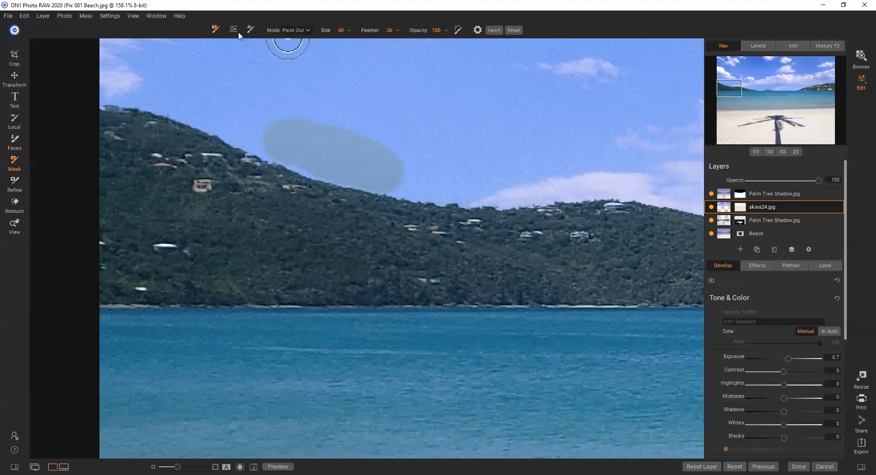
click(776, 193)
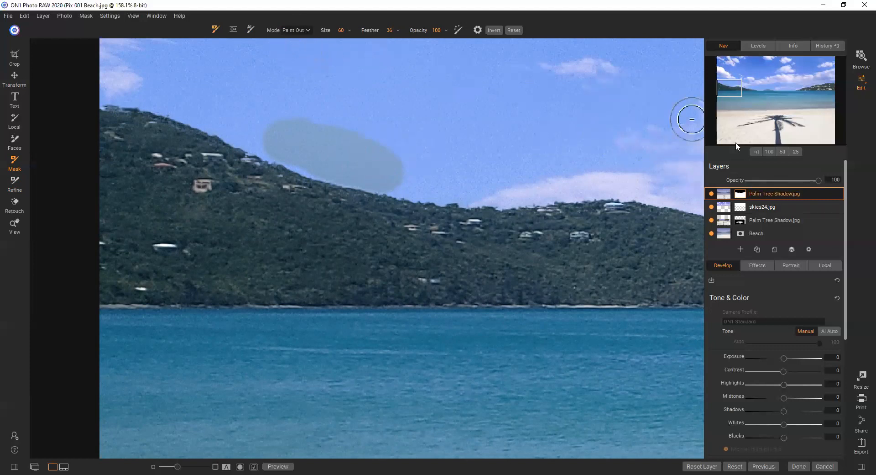
click(766, 207)
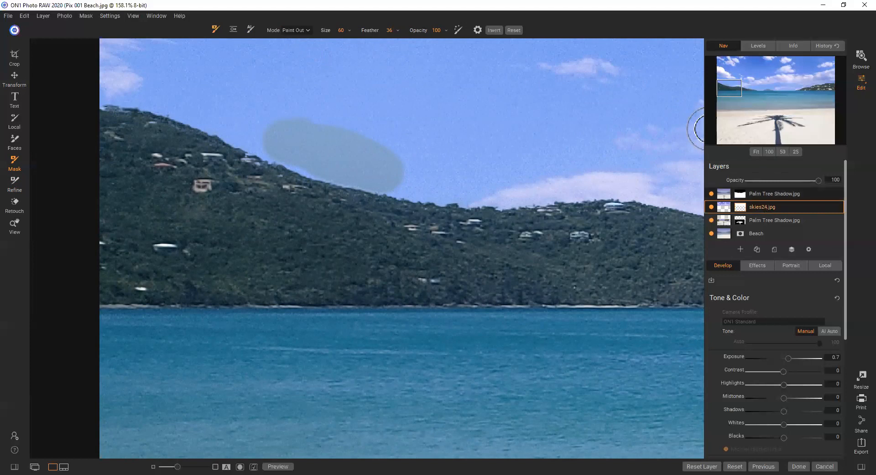
mouse_move(273, 123)
mouse_down()
mouse_move(309, 133)
mouse_move(303, 125)
mouse_up()
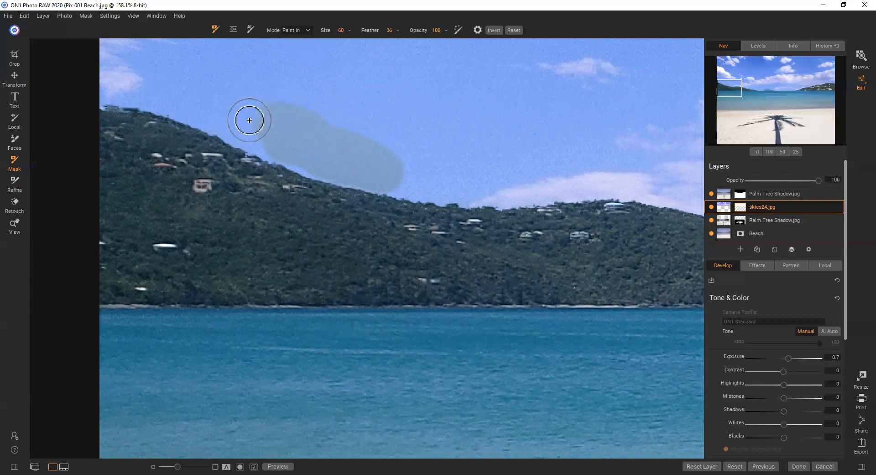
mouse_move(262, 108)
mouse_down()
mouse_move(362, 147)
mouse_move(391, 169)
mouse_move(382, 176)
mouse_move(296, 148)
mouse_move(321, 159)
mouse_up()
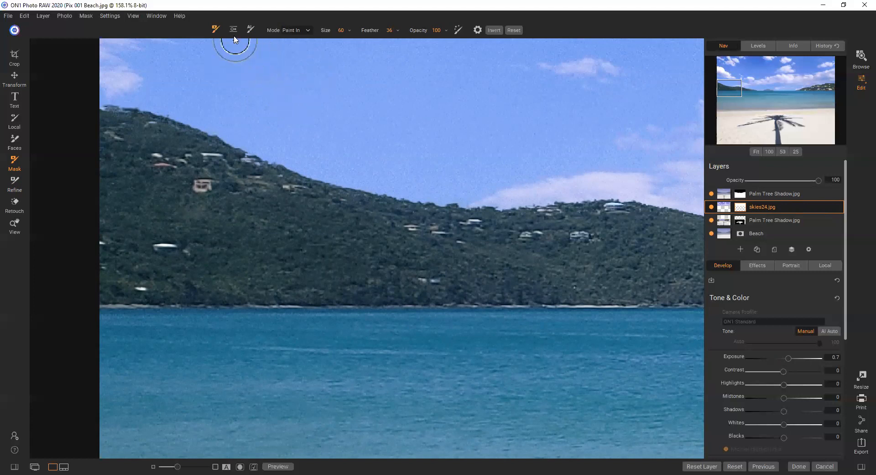
click(15, 203)
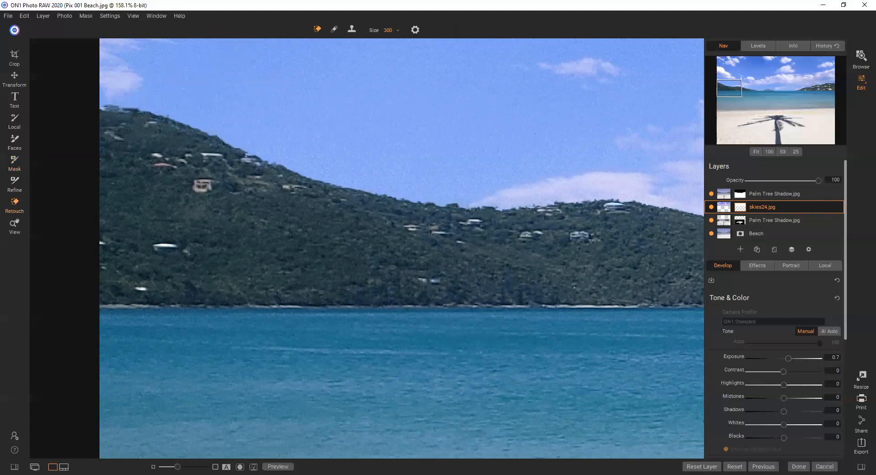
key(bracketleft)
key(bracketleft)
key(bracketleft)
key(bracketleft)
key(bracketleft)
key(bracketleft)
key(bracketleft)
- Chisel the stamped Palm Tree Shadow.jpg layer's mask along the left hillside's ridge in Remove mode with brush size 35
click(15, 179)
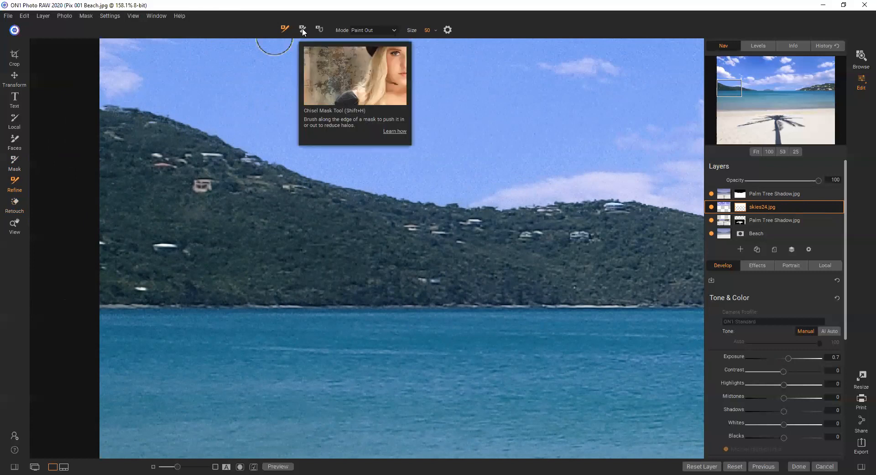
click(302, 30)
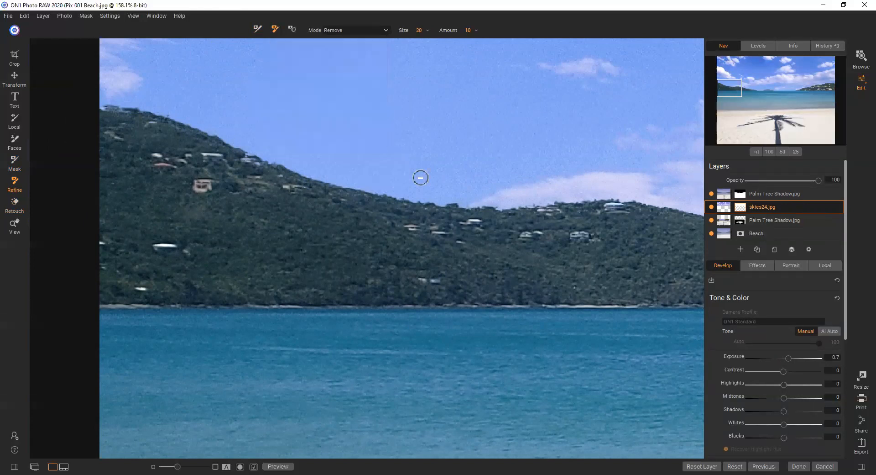
key(bracketright)
key(bracketright)
key(bracketright)
scroll(325, 182, up, 3)
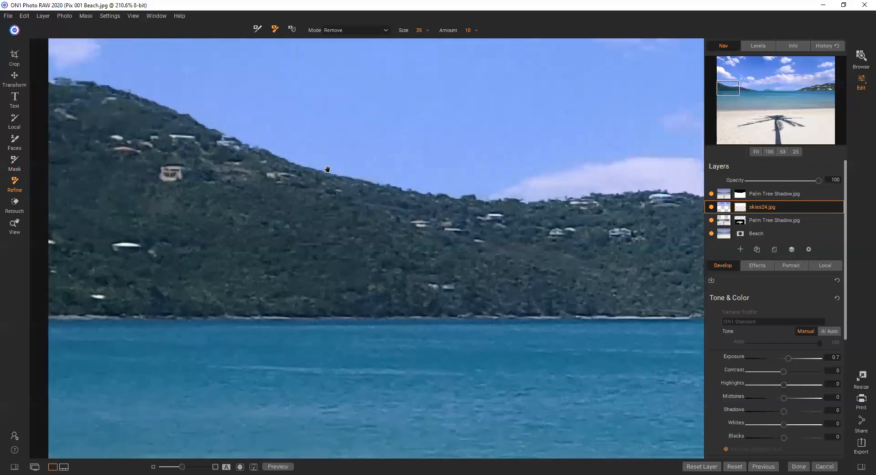
scroll(327, 169, up, 2)
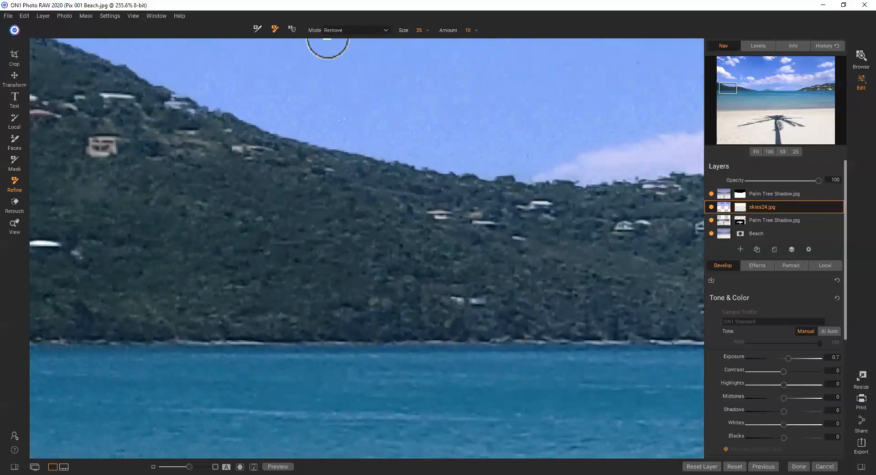
click(466, 30)
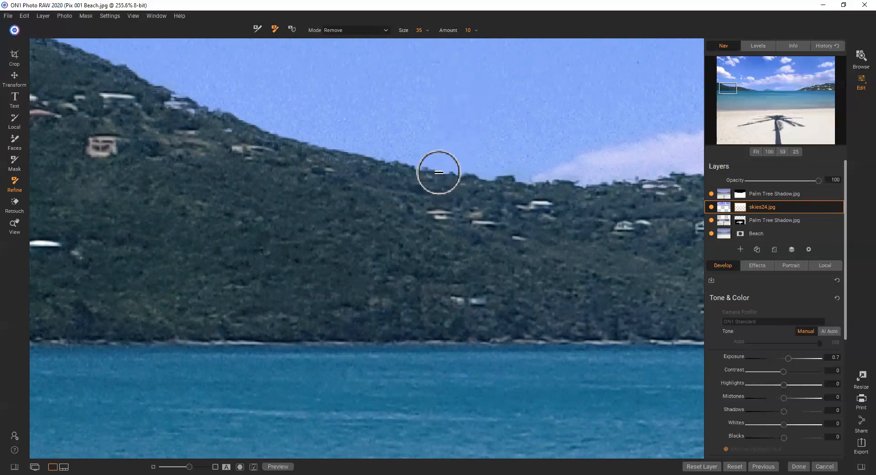
click(768, 193)
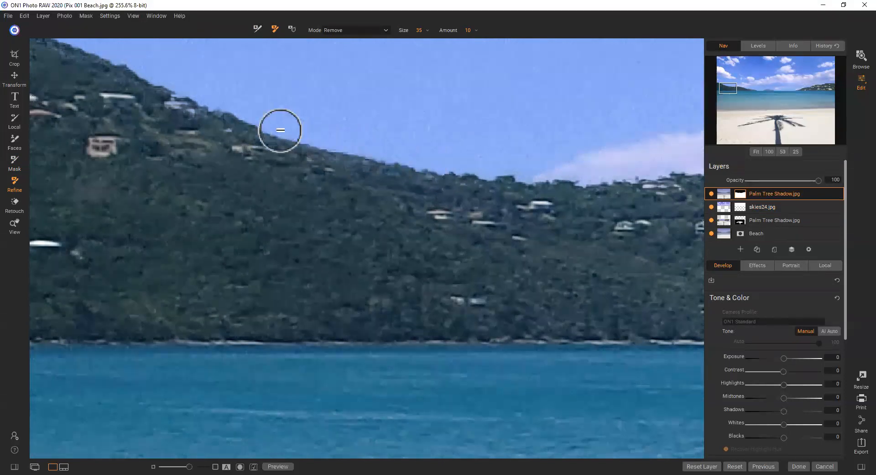
mouse_move(425, 174)
mouse_down()
mouse_move(449, 171)
mouse_move(268, 125)
mouse_up()
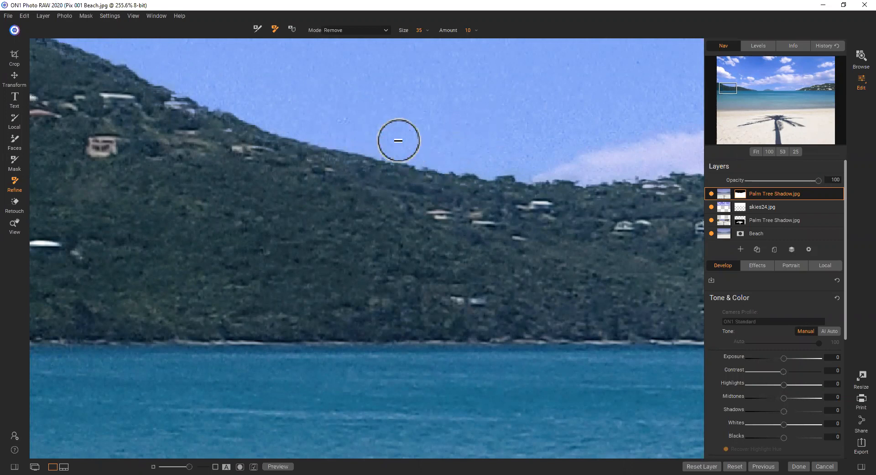
- Set the Blur Mask tool's brush size to 50 for the stamped layer's mask edge along the hills
click(292, 30)
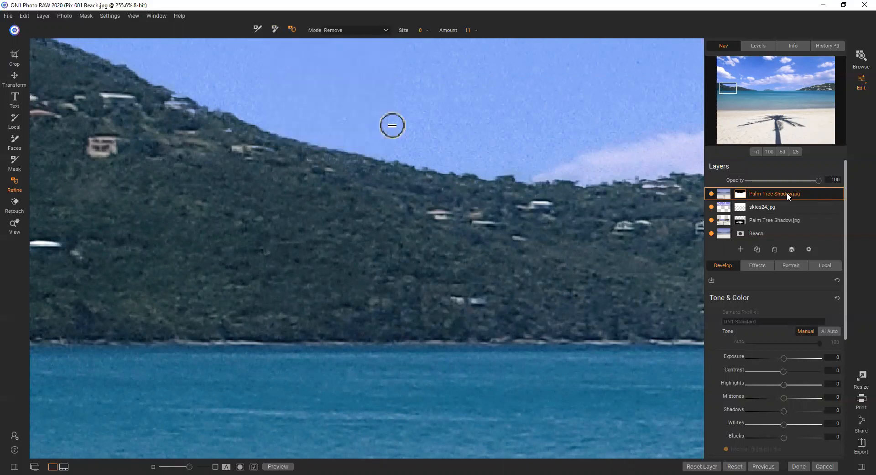
click(756, 151)
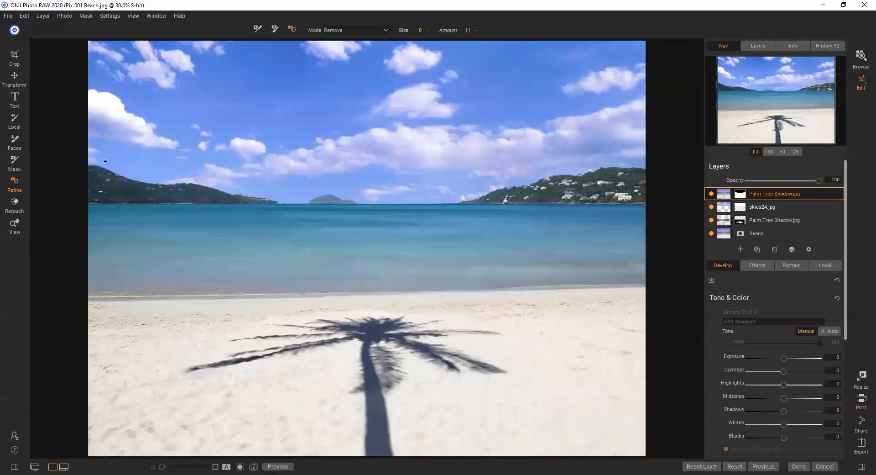
key(bracketright)
key(bracketright)
key(bracketright)
key(bracketright)
key(bracketright)
key(bracketright)
key(bracketright)
key(bracketright)
key(bracketright)
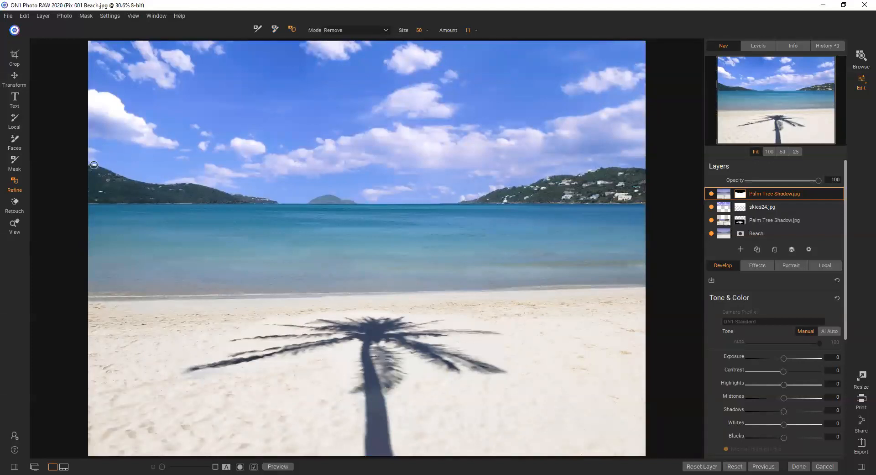